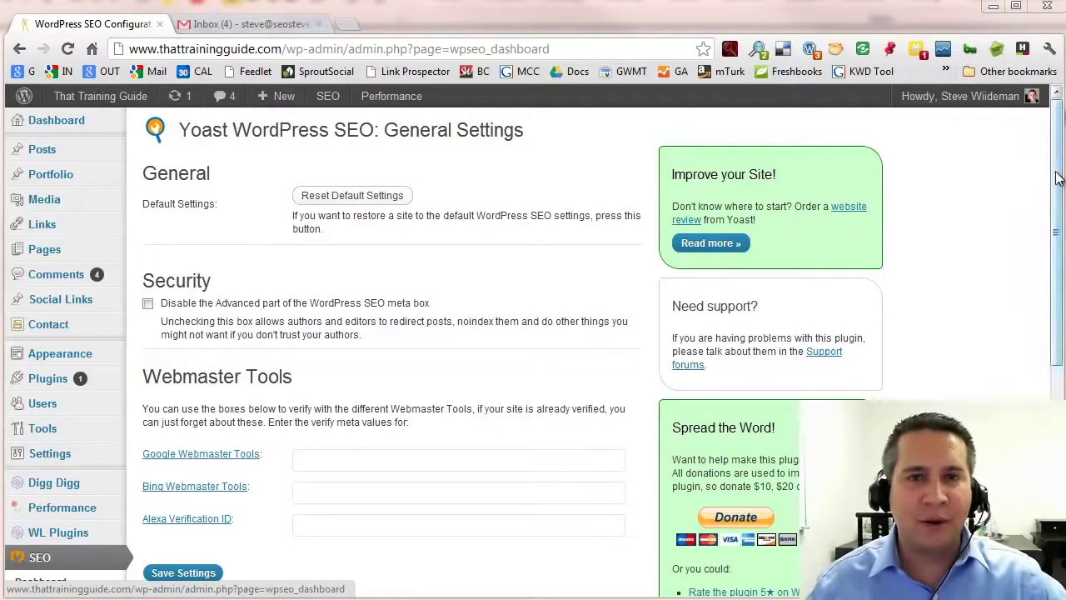
# - Review the Yoast SEO general settings, including the Security option and the Google, Bing and Alexa verification fields under Webmaster Tools
pyautogui.moveTo(1056, 178)
pyautogui.mouseDown()
pyautogui.moveTo(1056, 332)
pyautogui.moveTo(1056, 171)
pyautogui.mouseUp()
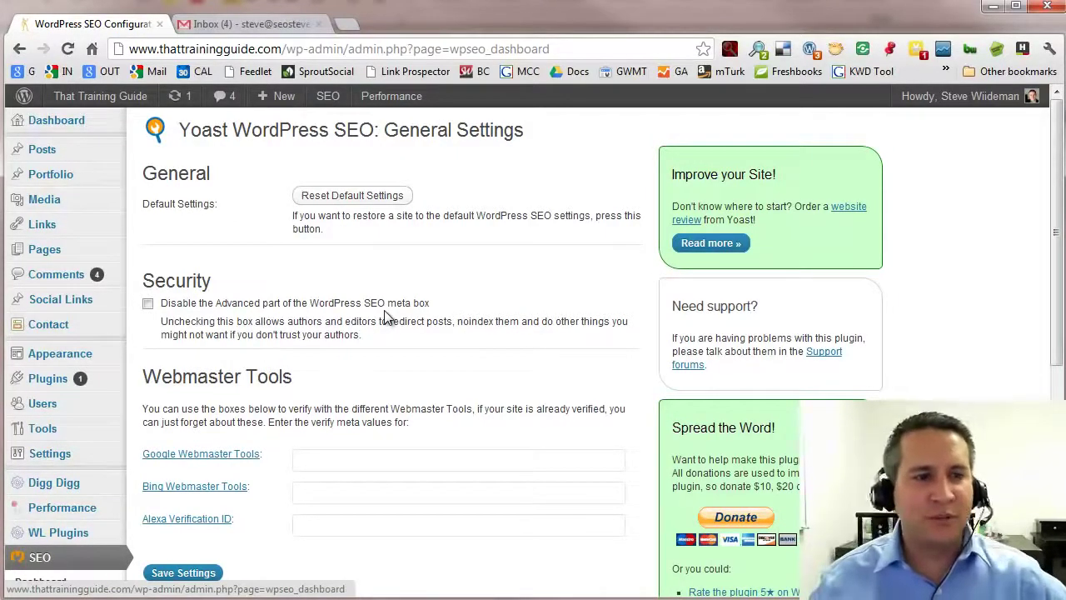
pyautogui.scroll(-1, 375, 373)
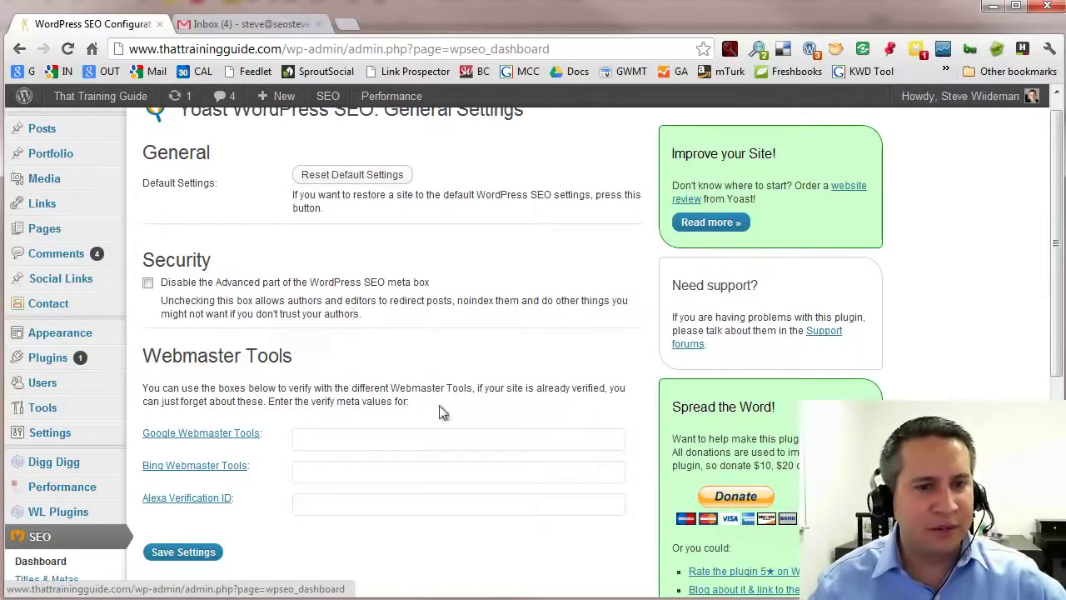
pyautogui.scroll(-3, 439, 403)
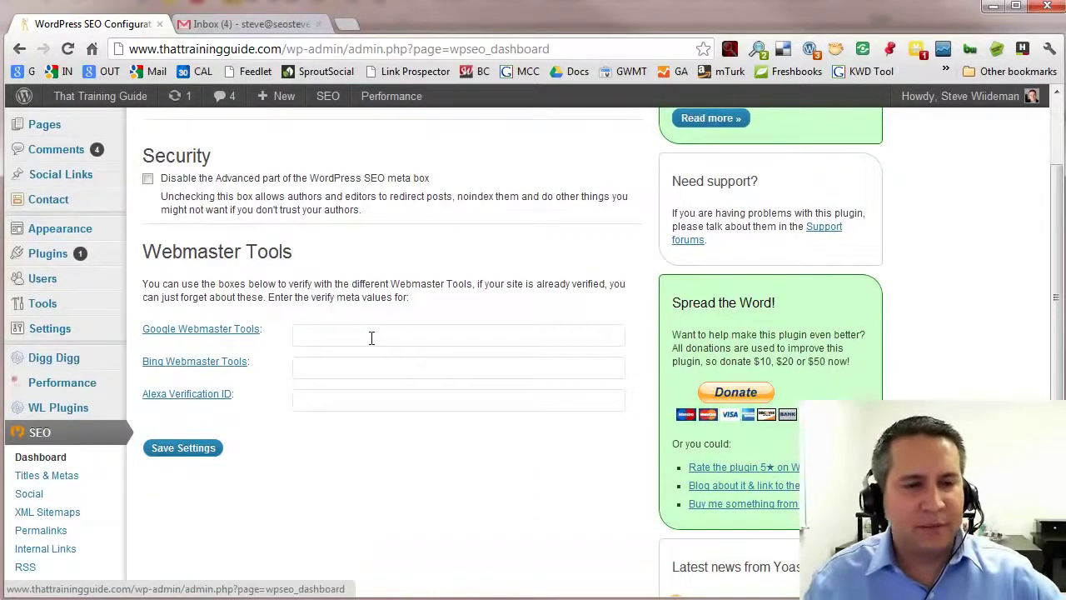
pyautogui.click(372, 338)
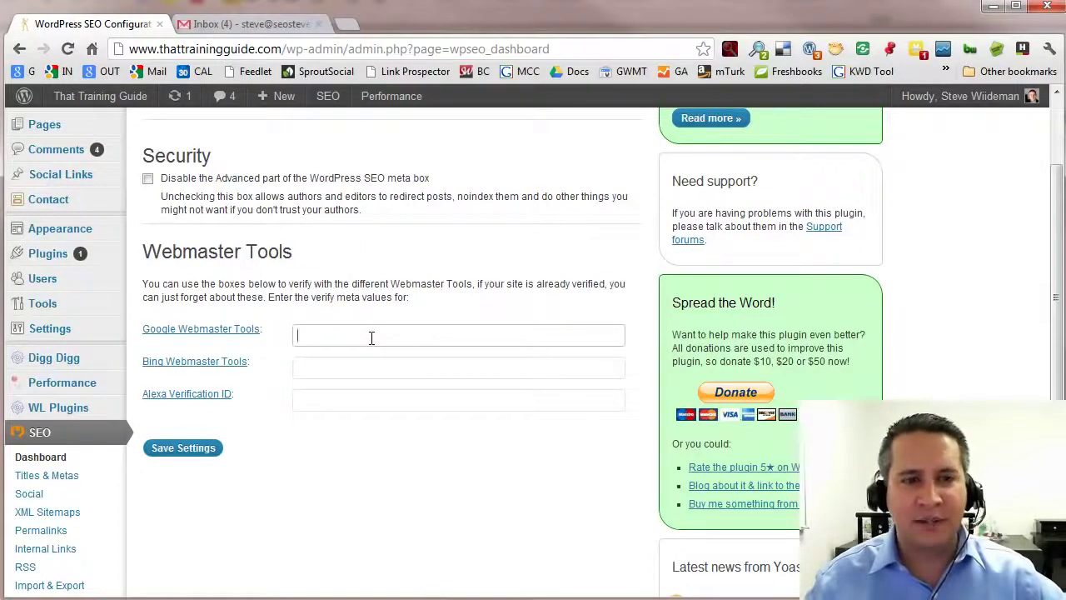
pyautogui.click(334, 365)
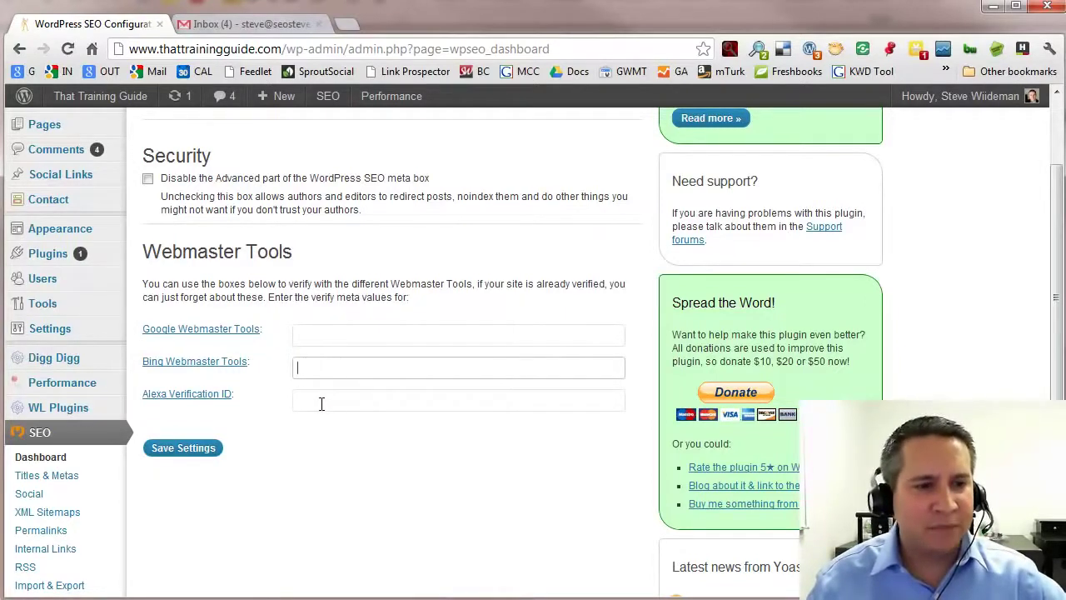
pyautogui.click(321, 402)
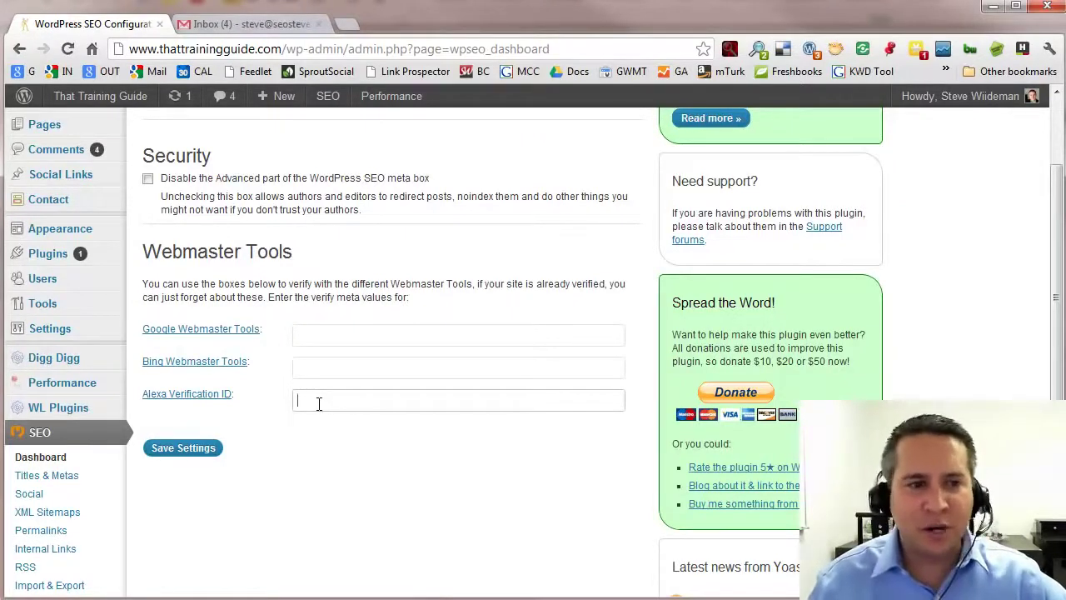
pyautogui.click(315, 368)
pyautogui.click(331, 337)
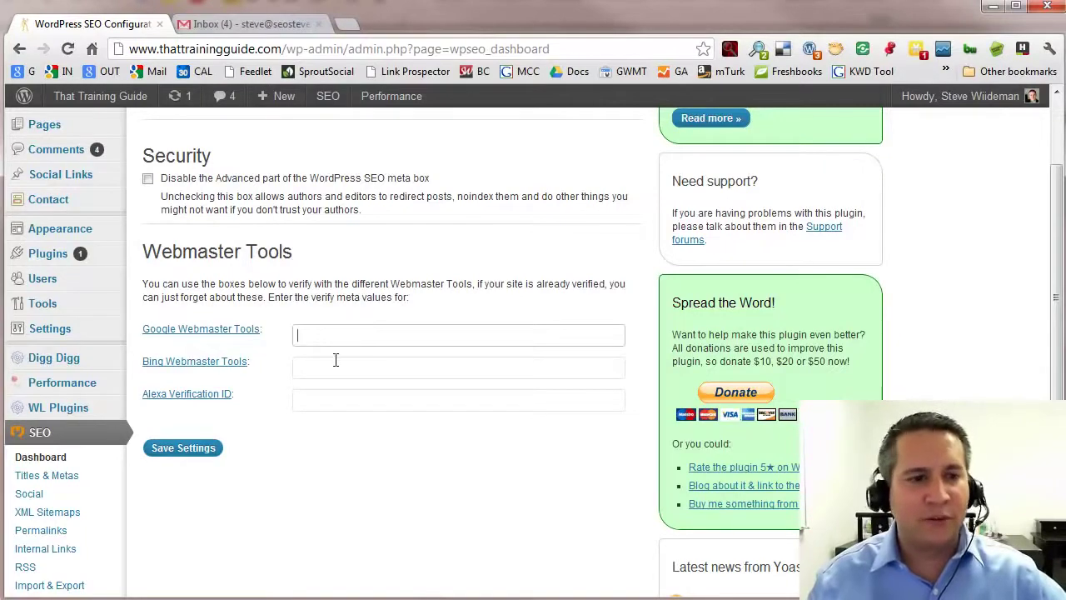
pyautogui.scroll(3, 367, 454)
pyautogui.scroll(-4, 300, 421)
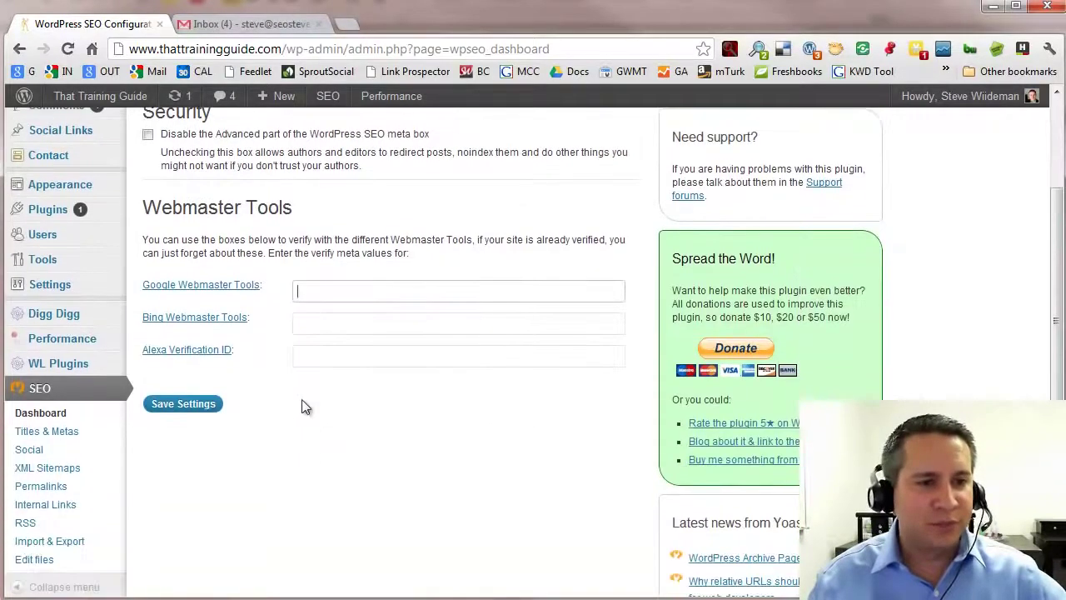
pyautogui.click(338, 324)
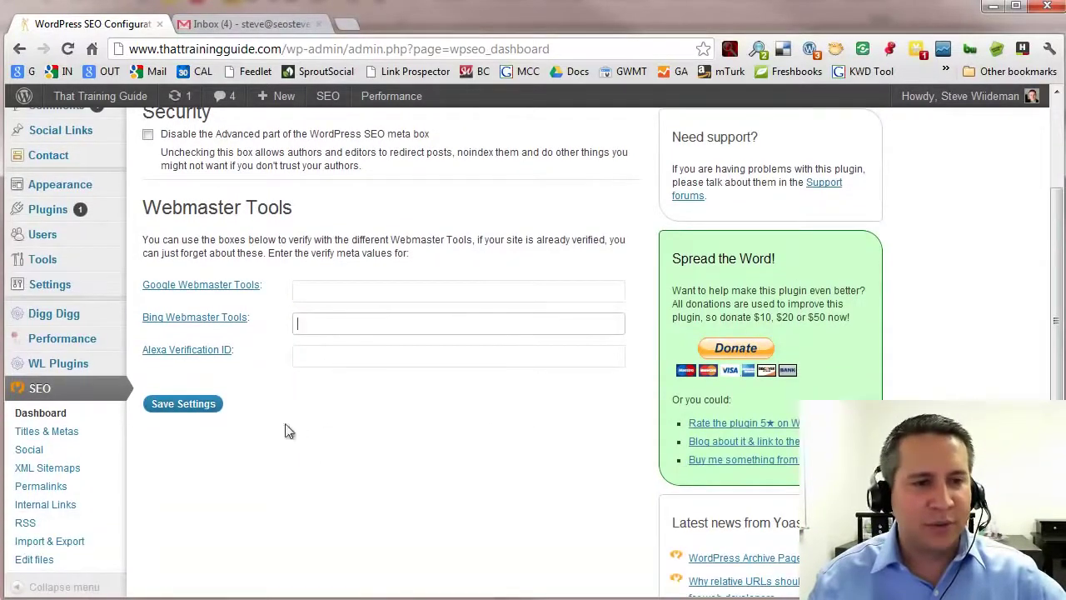
# - Open the SEO plugin's Titles & Metas settings, and bring up the theme editor in a separate browser tab
pyautogui.click(55, 433)
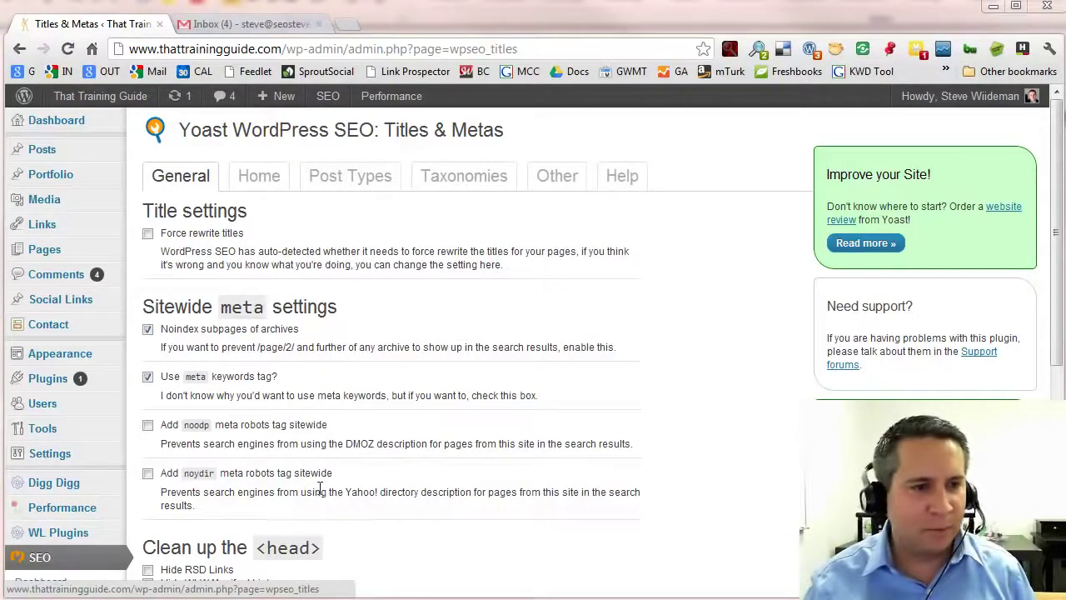
pyautogui.moveTo(20, 354)
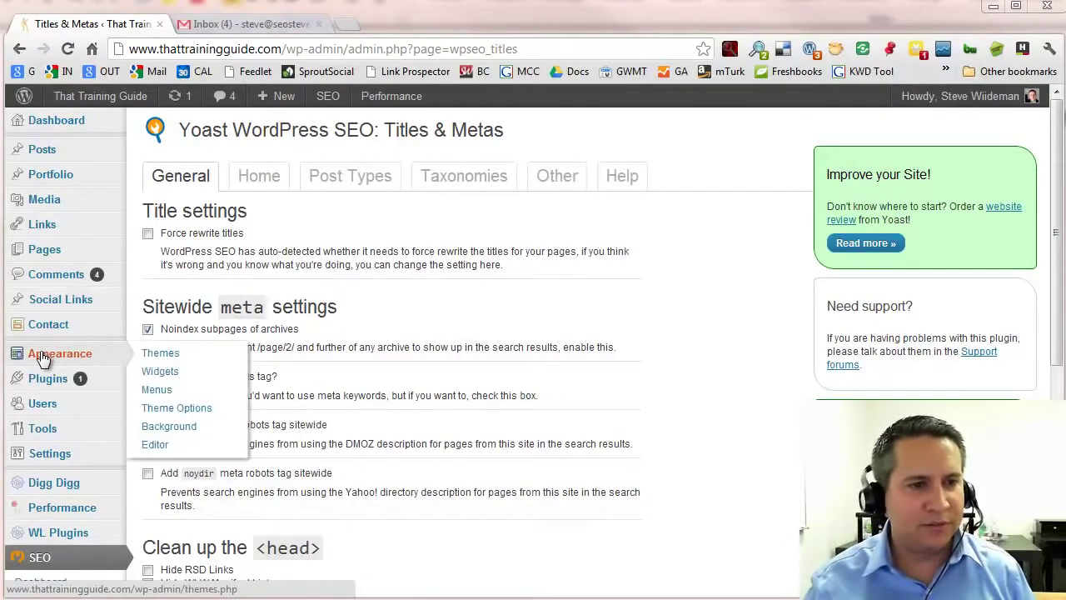
pyautogui.rightClick(158, 448)
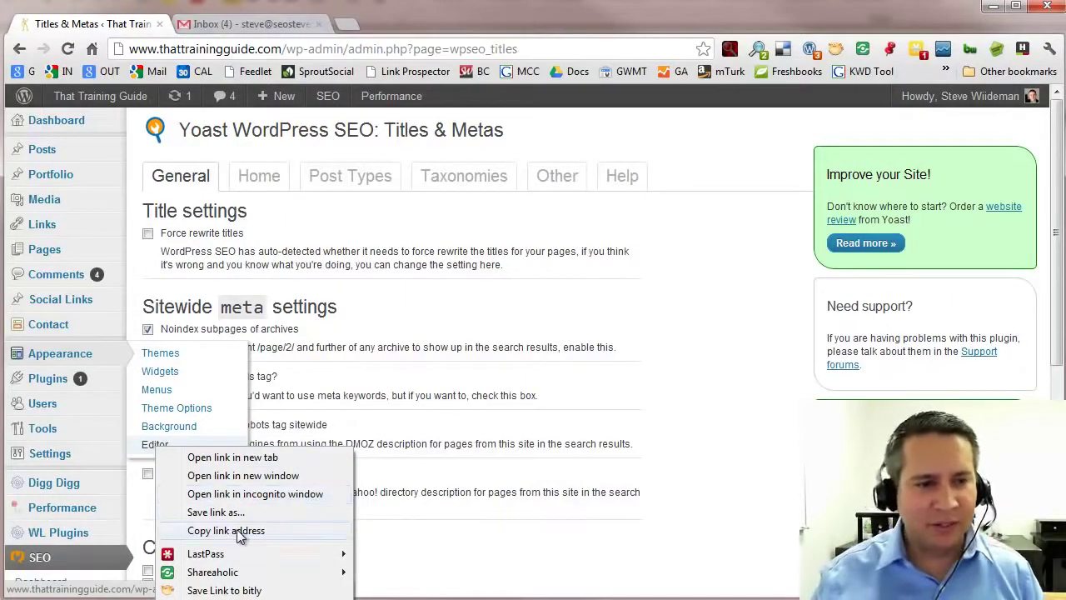
pyautogui.click(279, 459)
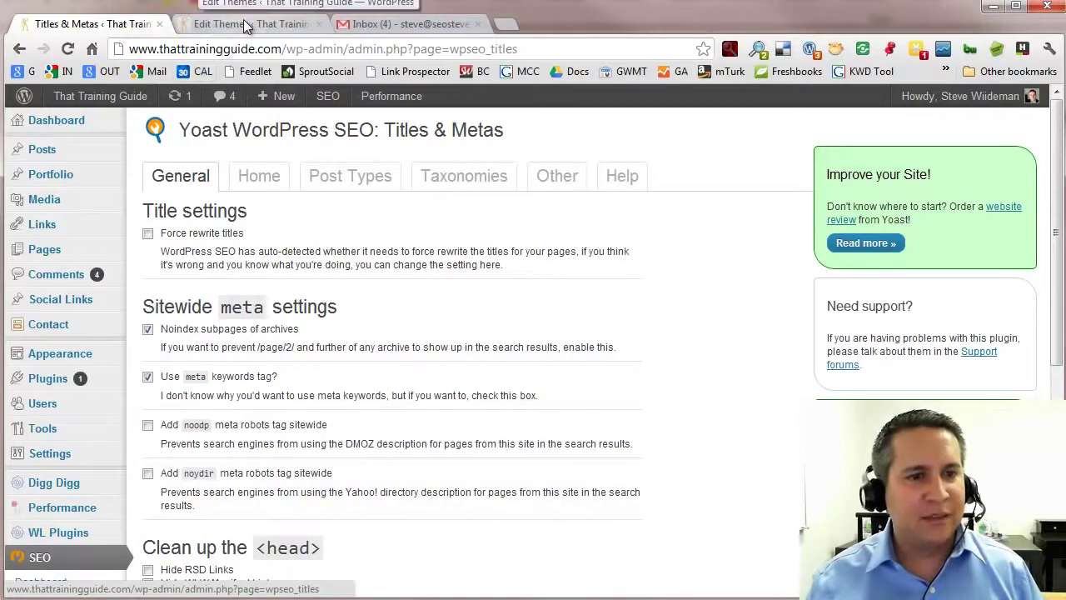
pyautogui.click(246, 25)
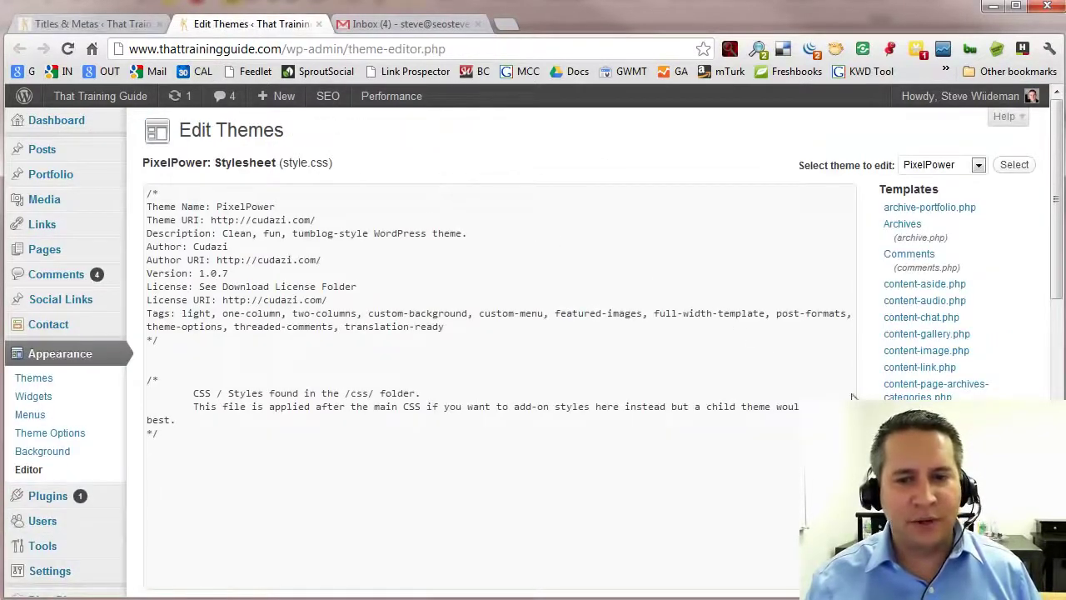
# - In the PixelPower theme's header.php, replace the whole title line with <title><?php wp_title(''); ?></title>
pyautogui.scroll(-1, 916, 400)
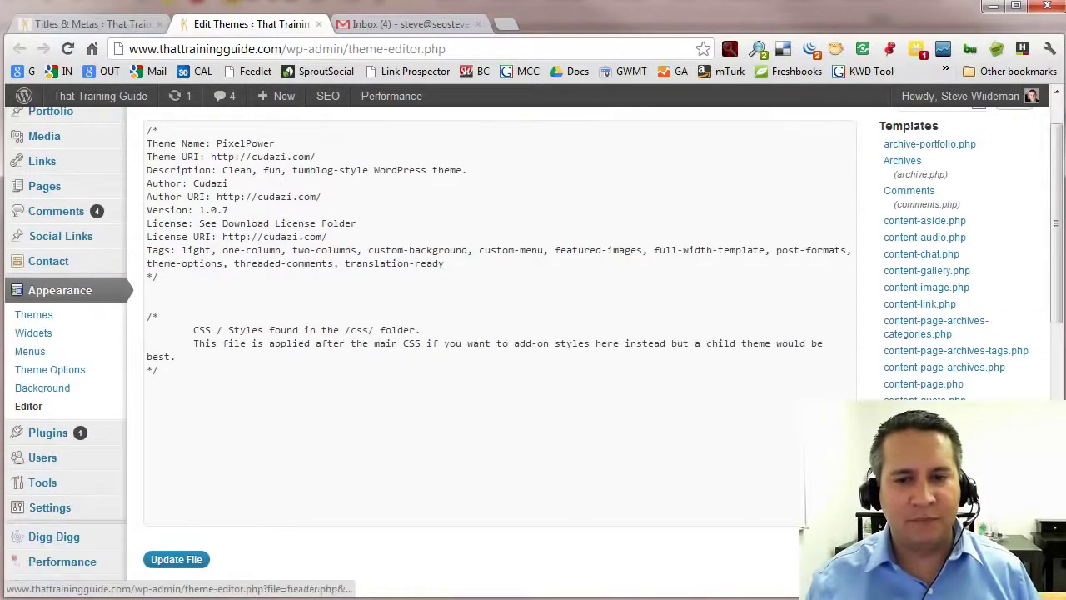
pyautogui.click(912, 533)
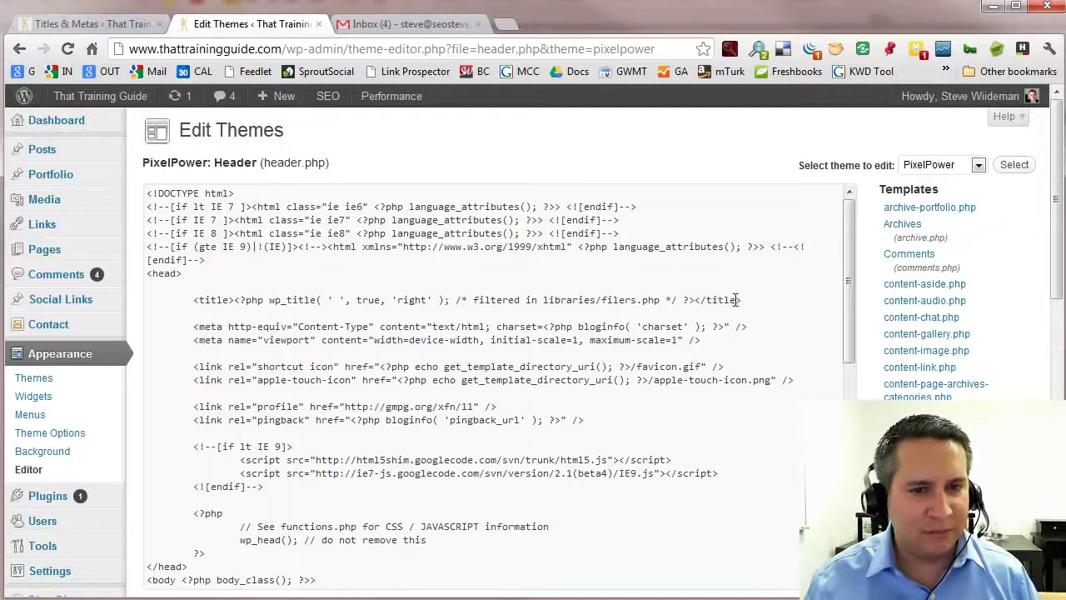
pyautogui.moveTo(742, 300); pyautogui.dragTo(193, 296)
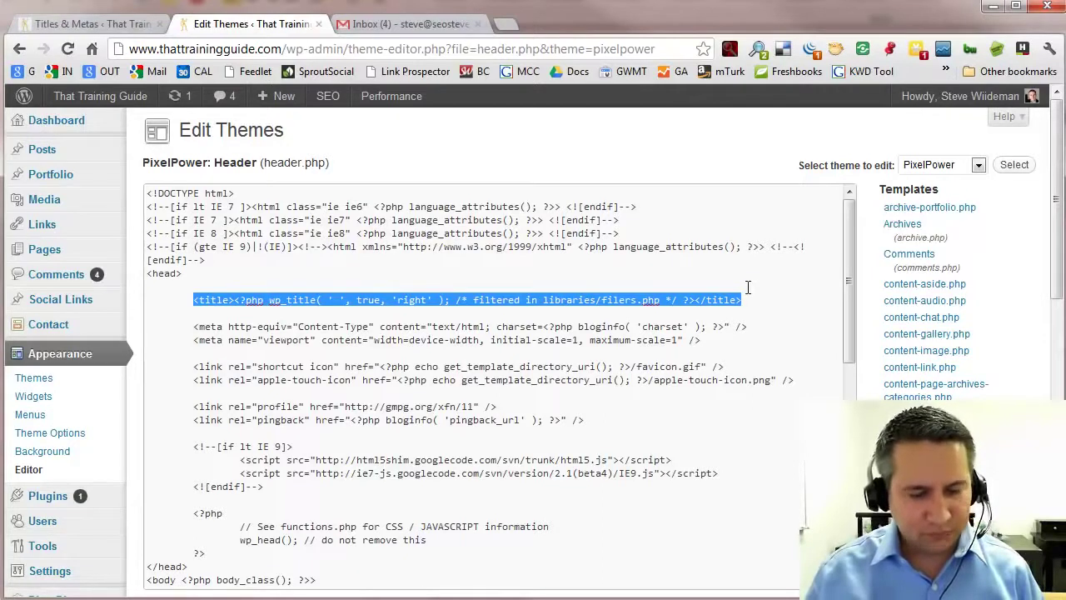
pyautogui.write("<title><?php wp_title(''); ?></title>")
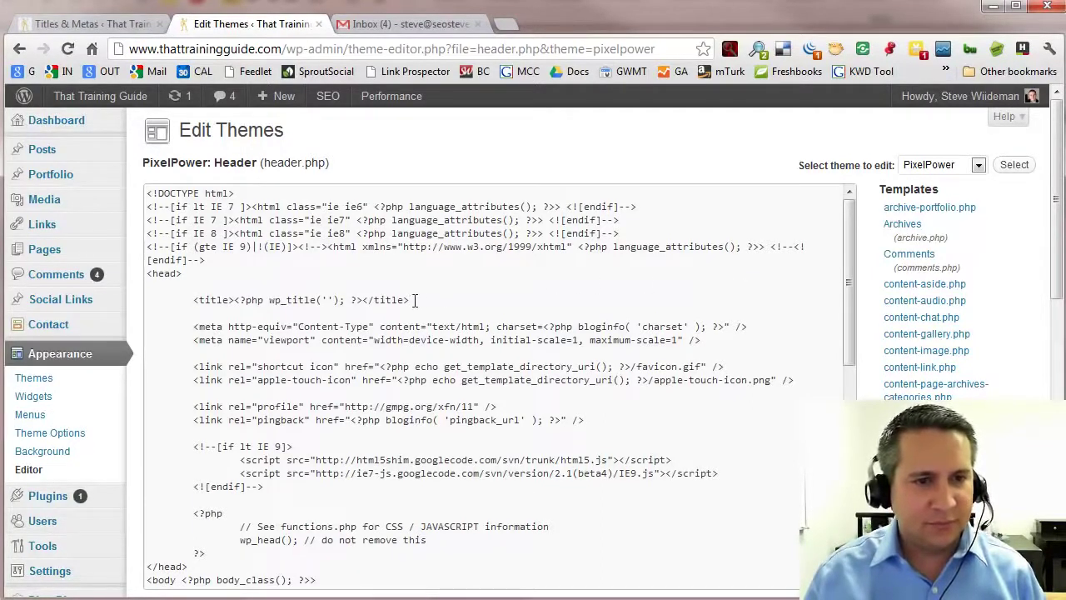
pyautogui.moveTo(414, 300); pyautogui.dragTo(195, 303)
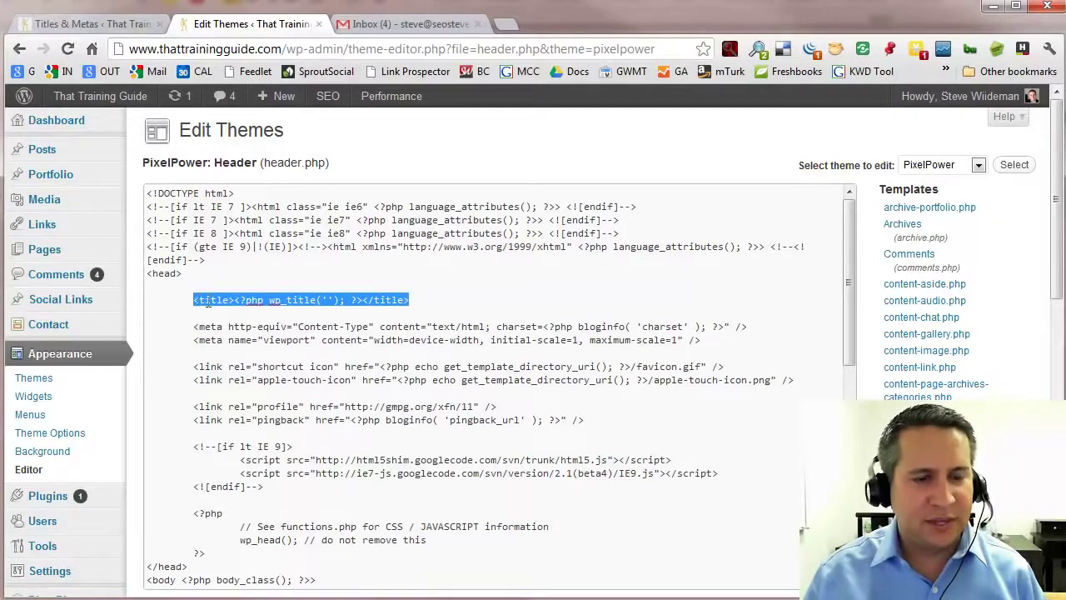
pyautogui.moveTo(424, 293); pyautogui.dragTo(192, 300)
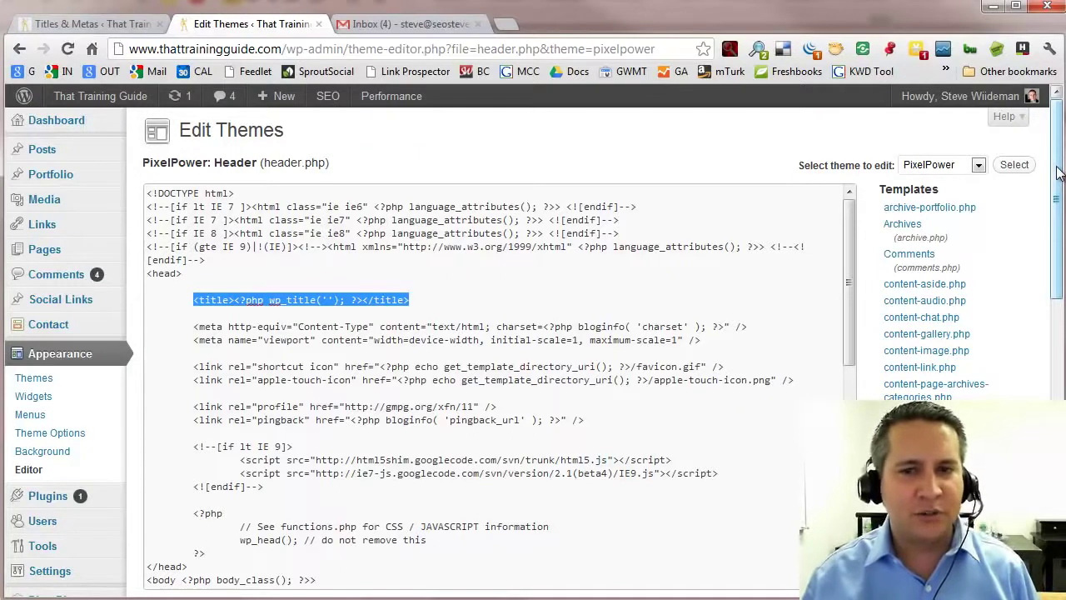
# - Check the edited title line in the PixelPower theme's header.php and save the file
pyautogui.click(979, 165)
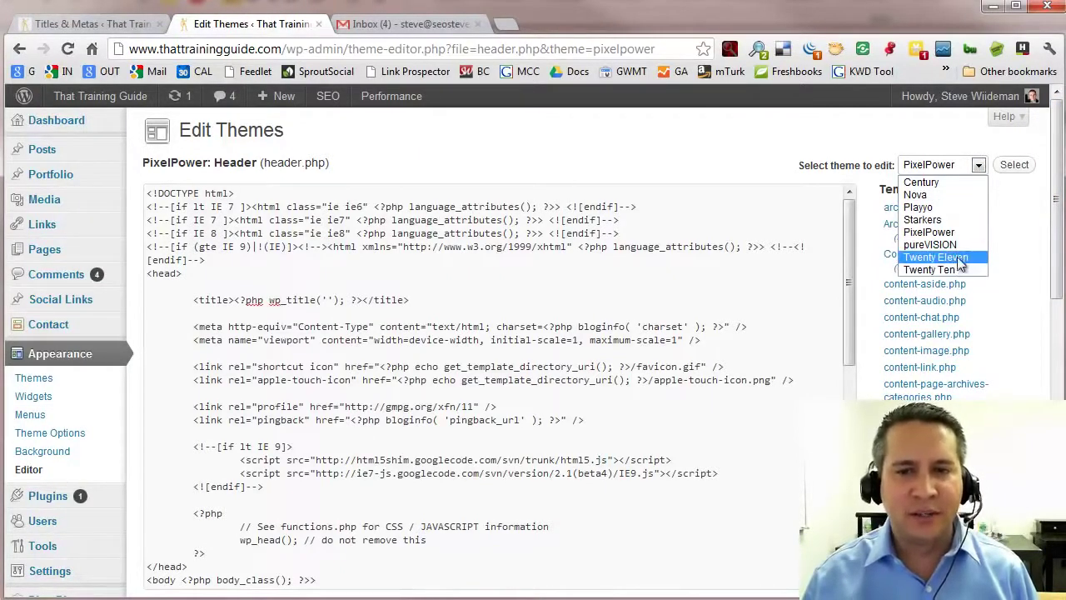
pyautogui.click(785, 135)
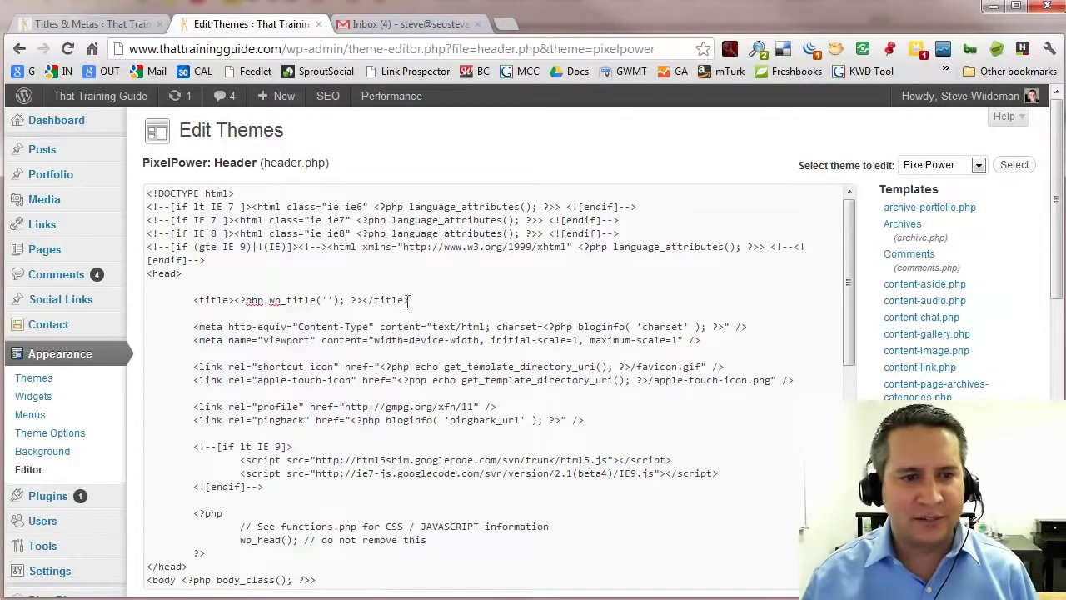
pyautogui.moveTo(1056, 200); pyautogui.dragTo(1058, 274)
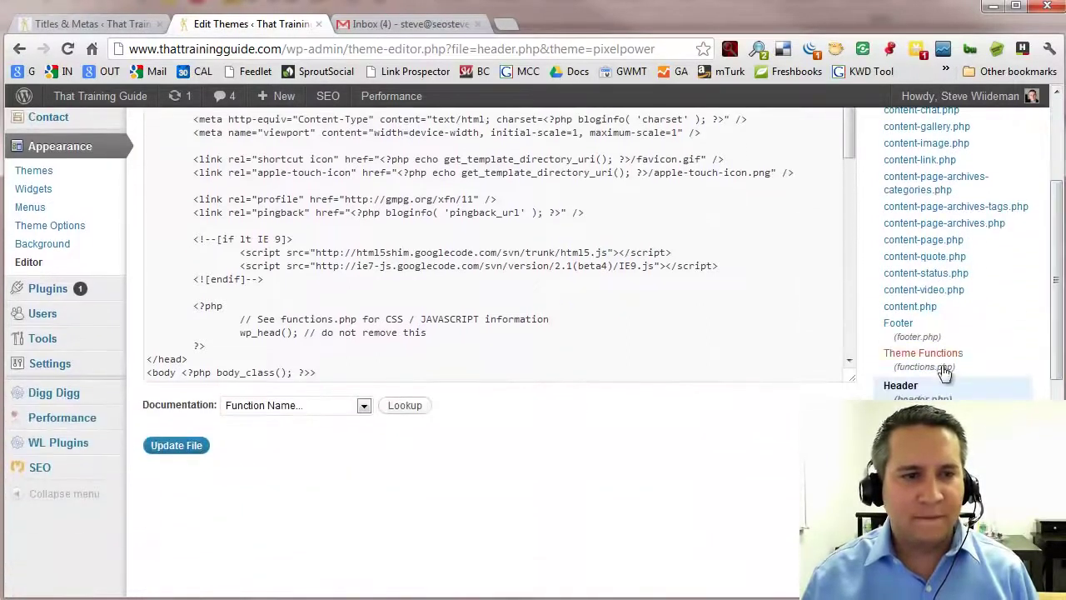
pyautogui.click(171, 448)
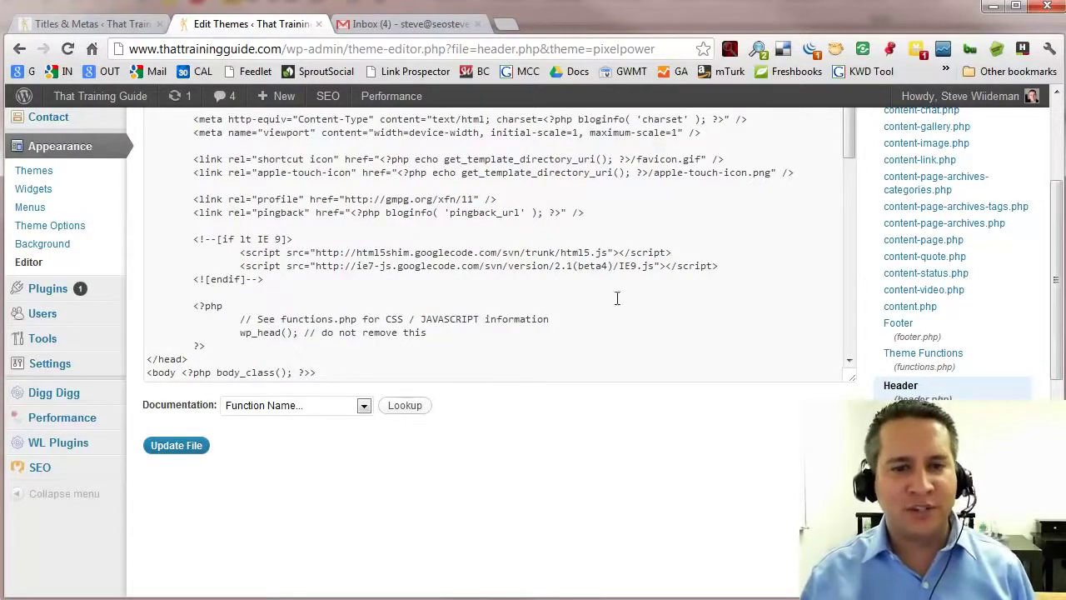
pyautogui.scroll(3, 542, 446)
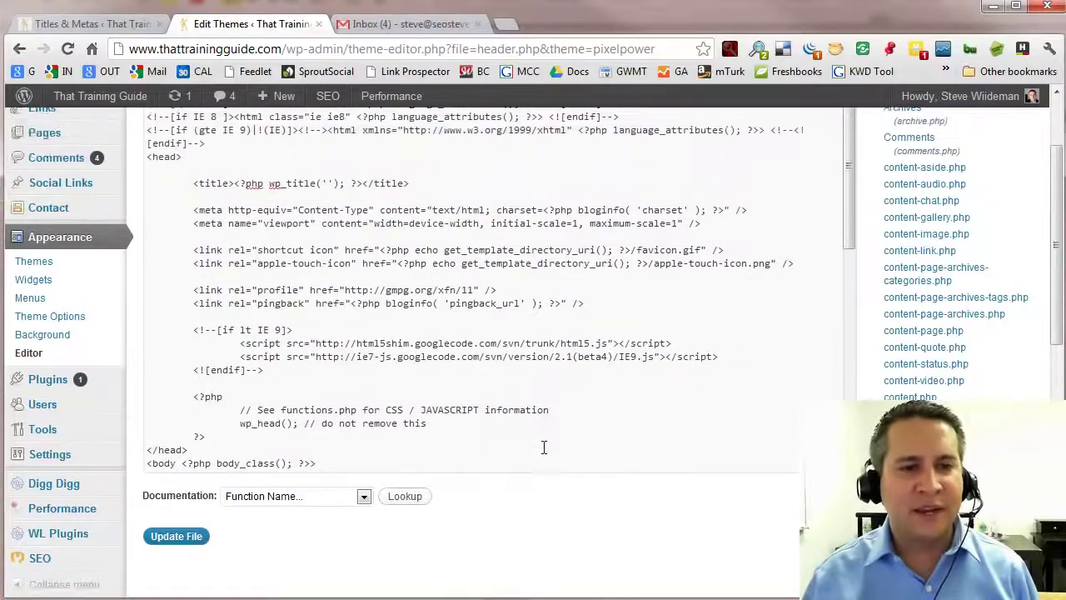
pyautogui.moveTo(422, 234); pyautogui.dragTo(196, 237)
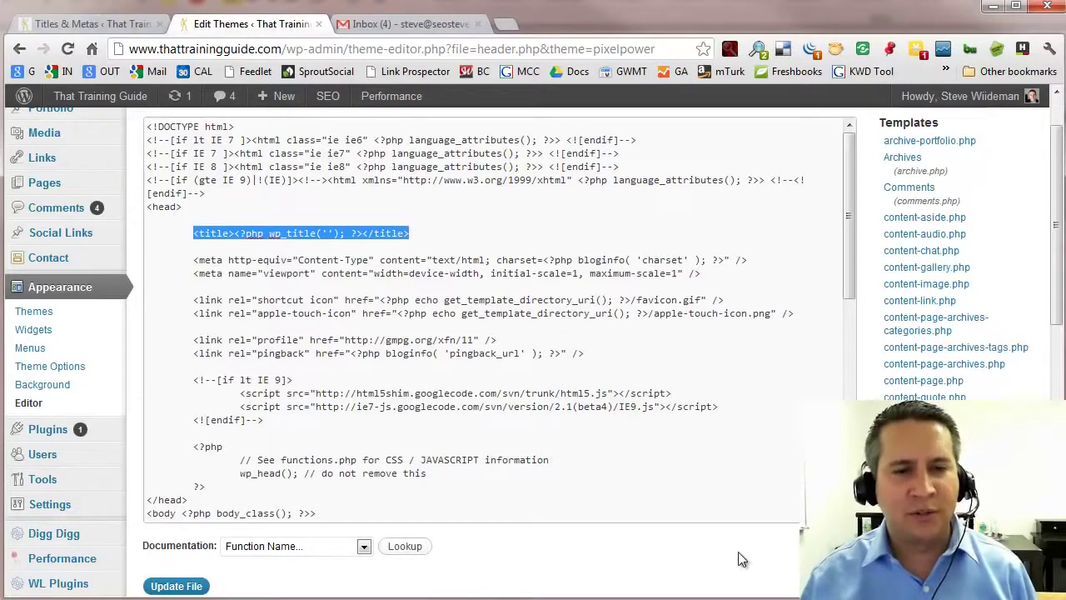
pyautogui.scroll(-3, 688, 469)
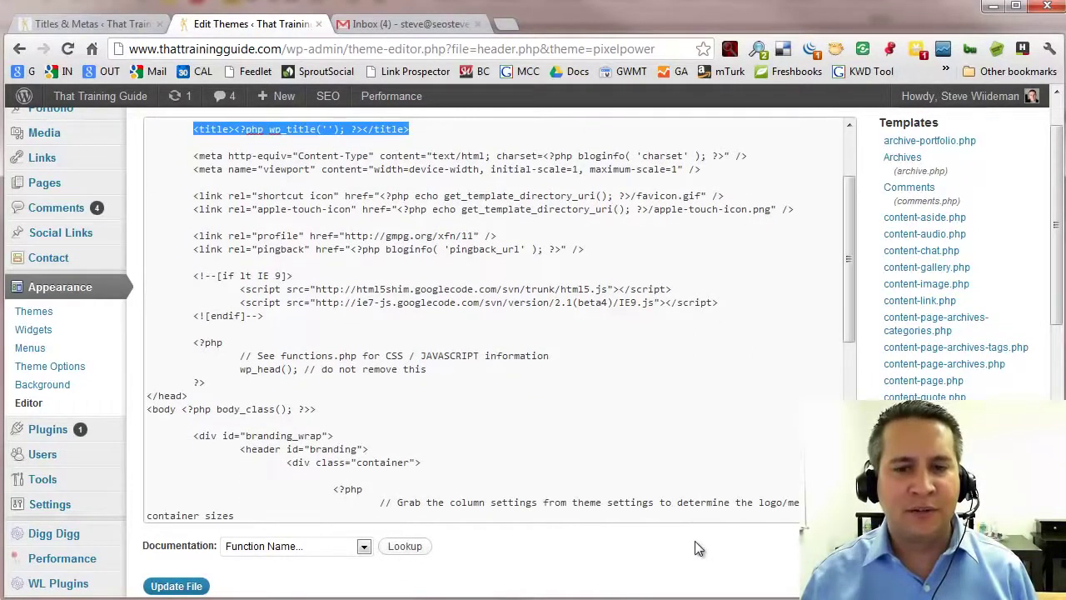
pyautogui.scroll(-1, 695, 548)
pyautogui.scroll(3, 564, 448)
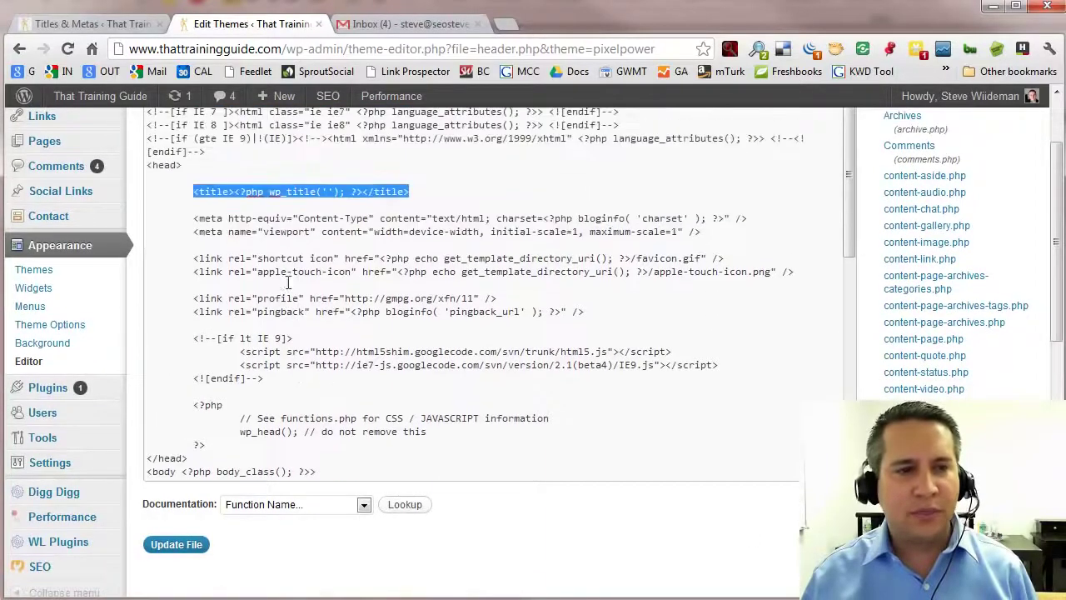
pyautogui.click(173, 547)
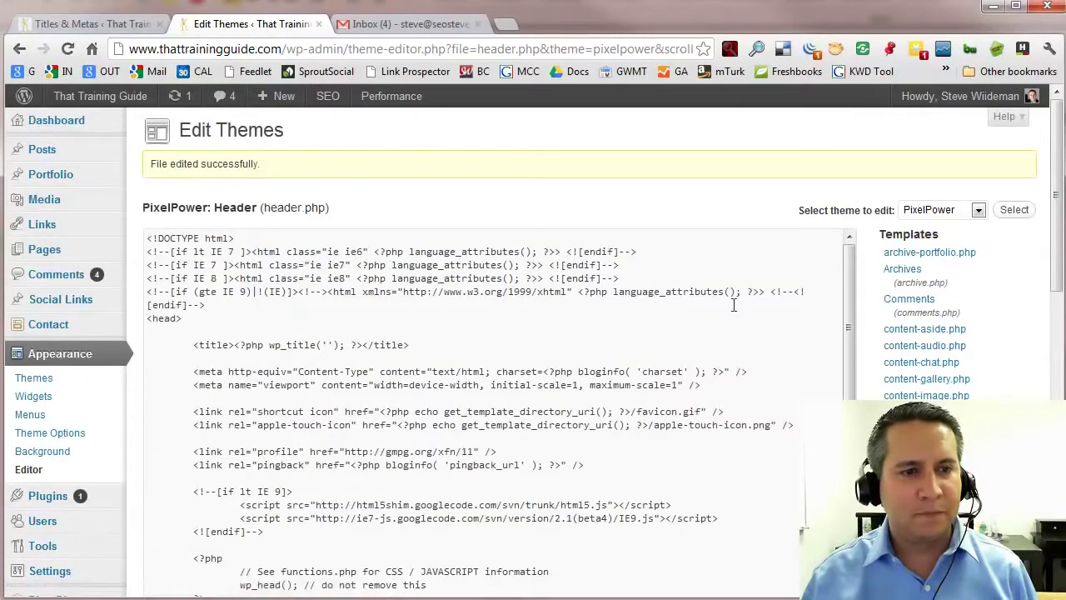
# - Return to the SEO plugin's Titles & Metas settings and review the general title, sitewide meta and head clean-up options
pyautogui.scroll(-10, 186, 486)
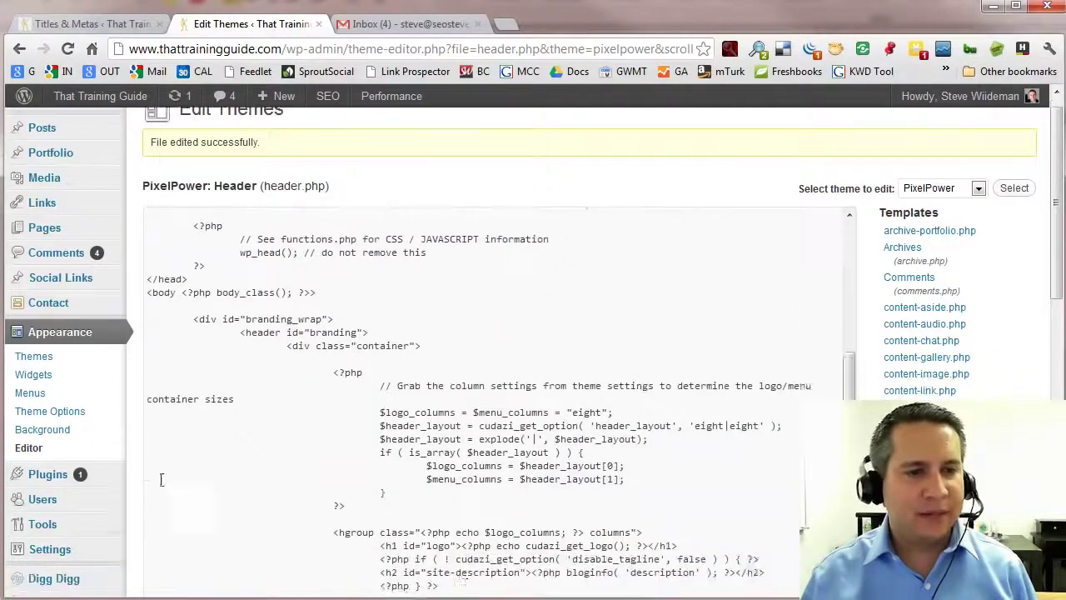
pyautogui.scroll(-3, 1054, 317)
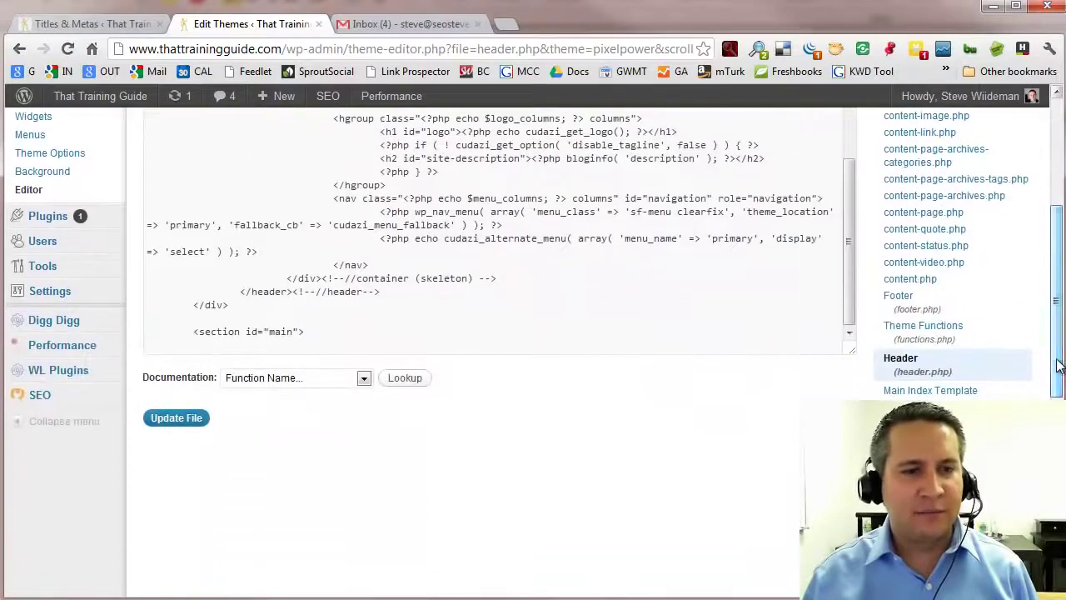
pyautogui.moveTo(41, 402)
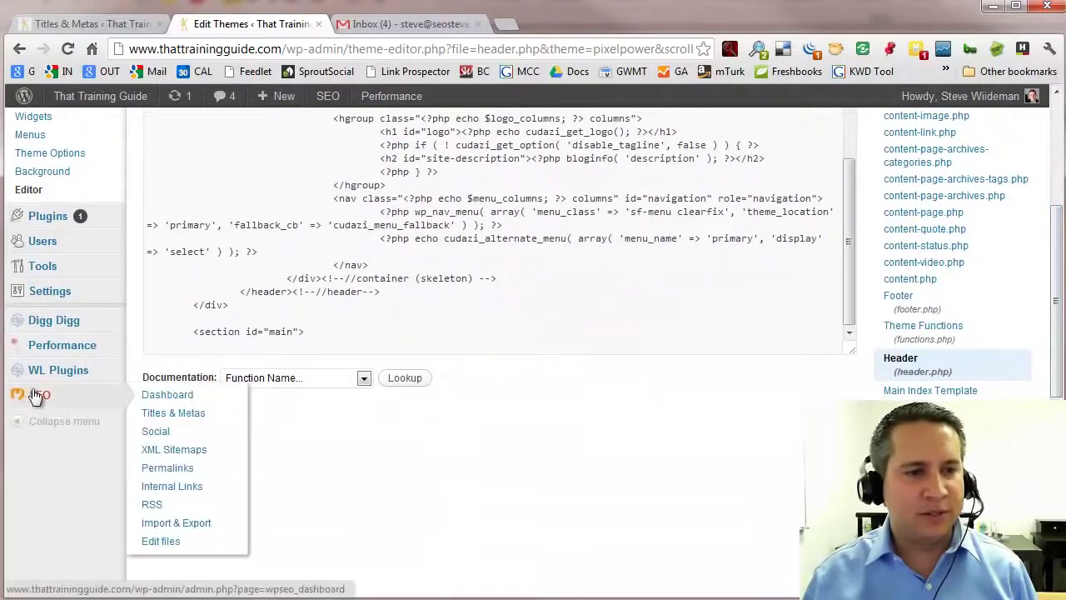
pyautogui.click(179, 419)
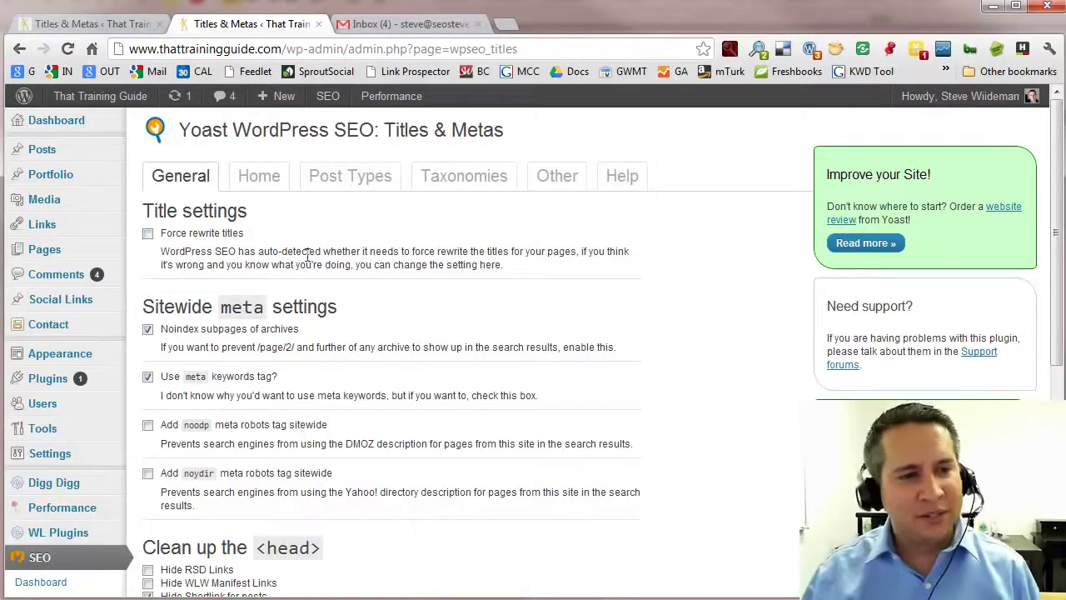
pyautogui.scroll(-1, 307, 256)
pyautogui.scroll(-2, 308, 261)
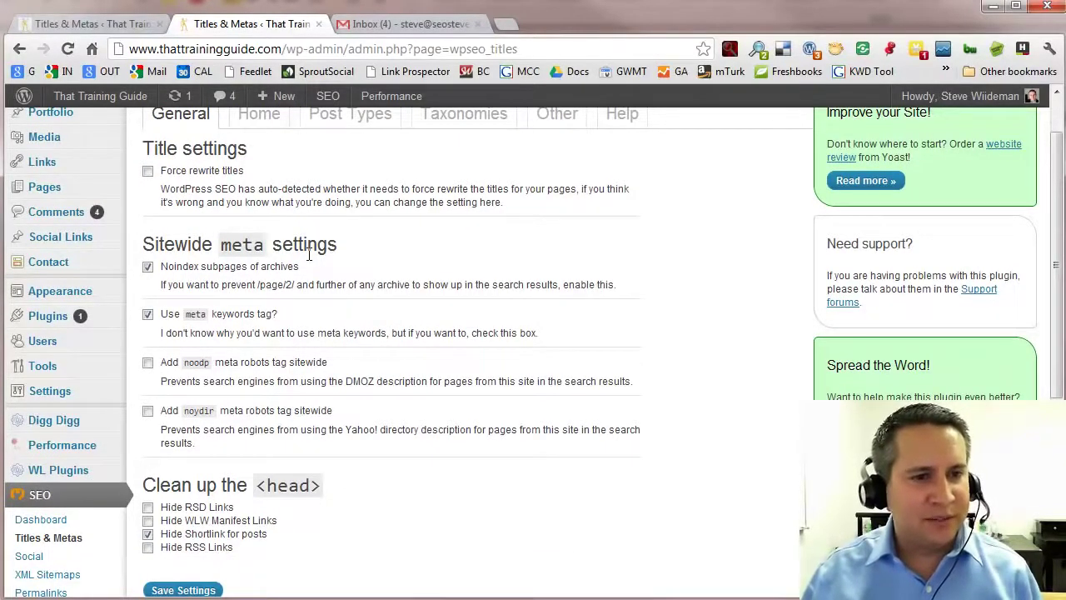
pyautogui.scroll(-1, 309, 255)
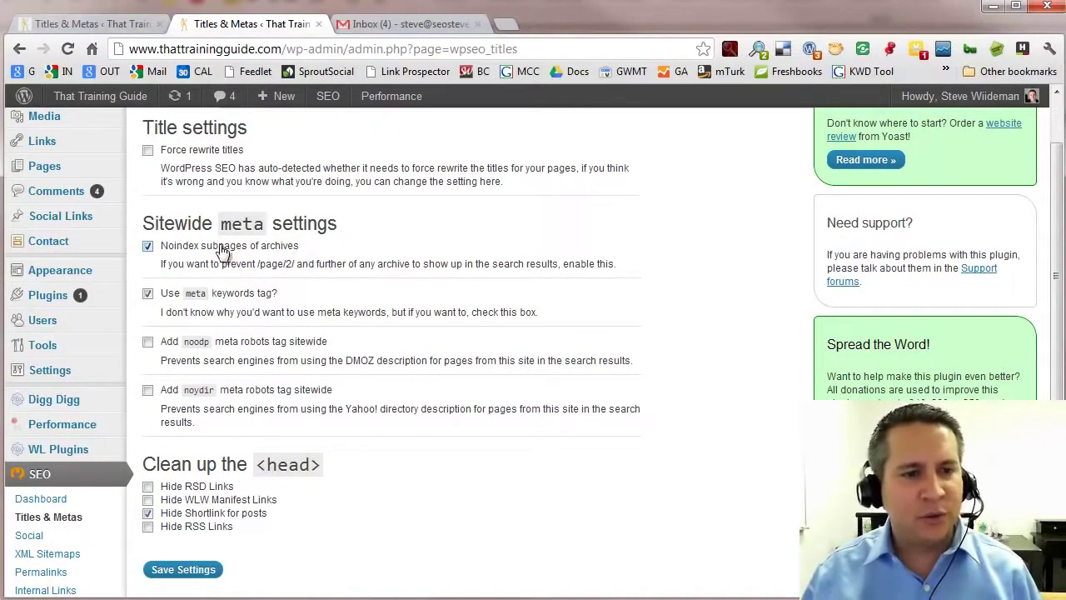
# - Review the noindex option for archive subpages, including the /page/2/ example, and the remaining general options
pyautogui.moveTo(256, 264); pyautogui.dragTo(301, 265)
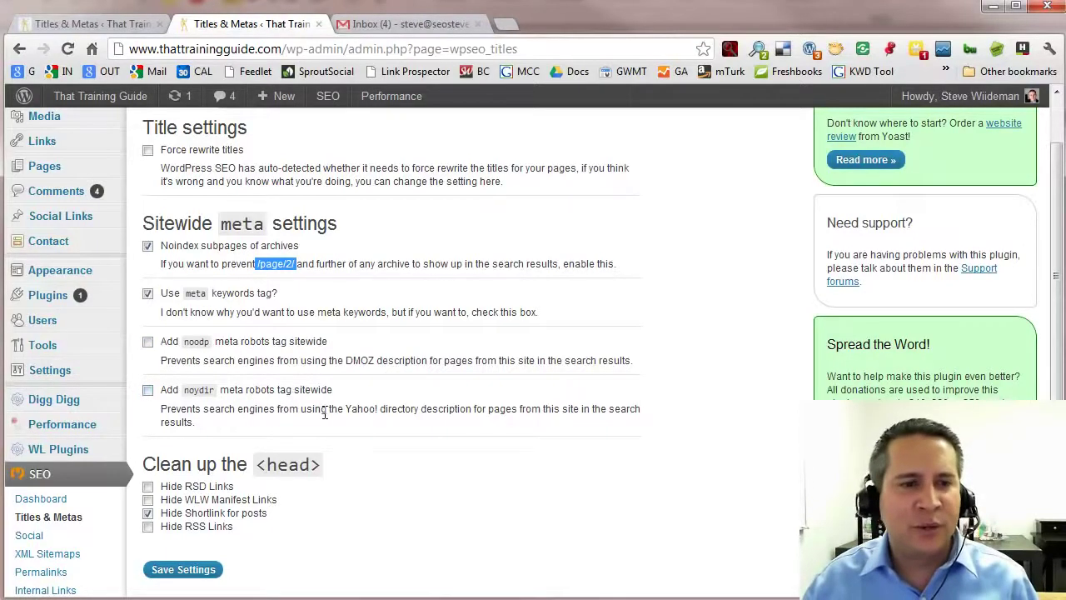
pyautogui.scroll(-1, 325, 414)
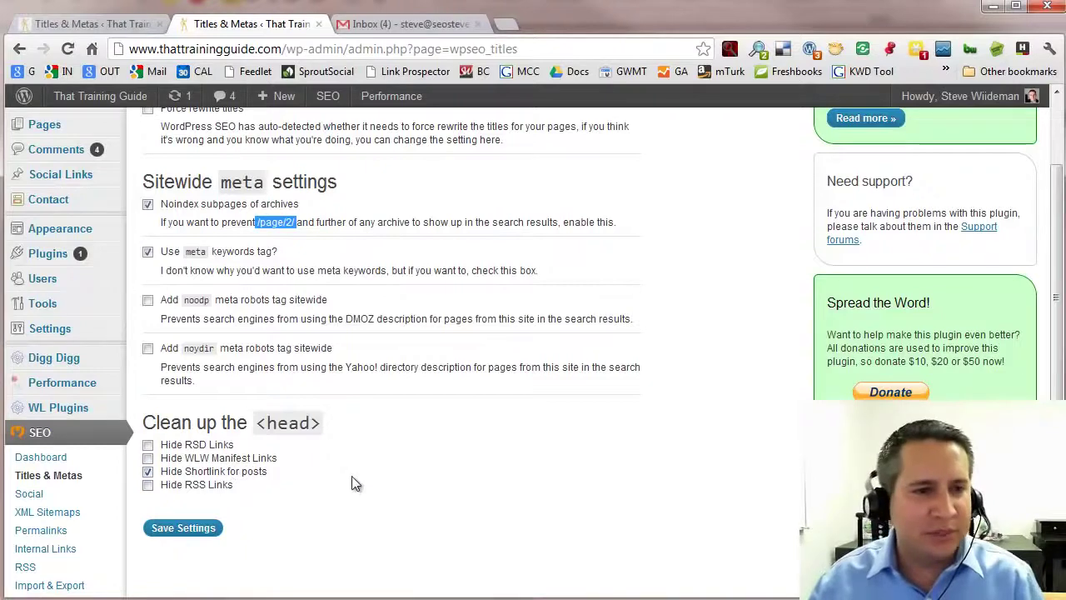
pyautogui.scroll(3, 351, 476)
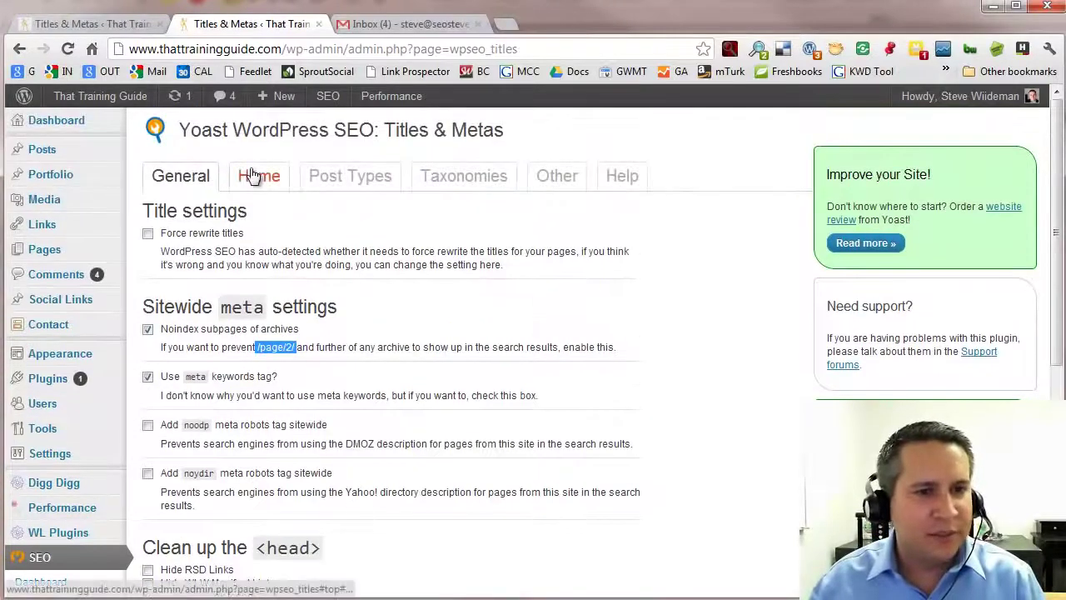
# - Open the homepage title and meta settings and enlarge the meta description template box to show its full text
pyautogui.click(257, 176)
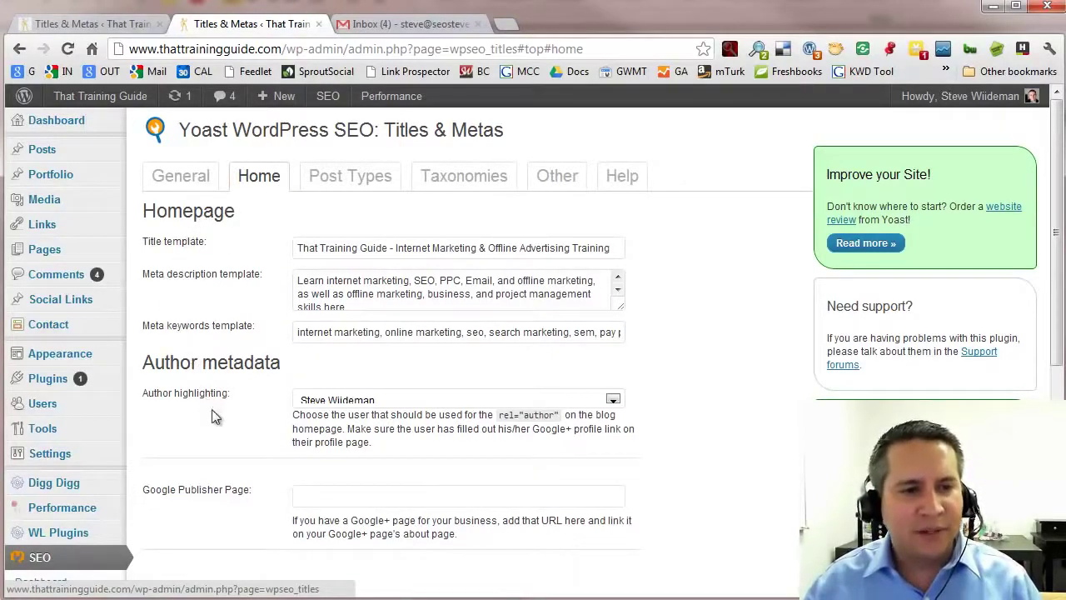
pyautogui.scroll(-3, 211, 409)
pyautogui.scroll(3, 214, 433)
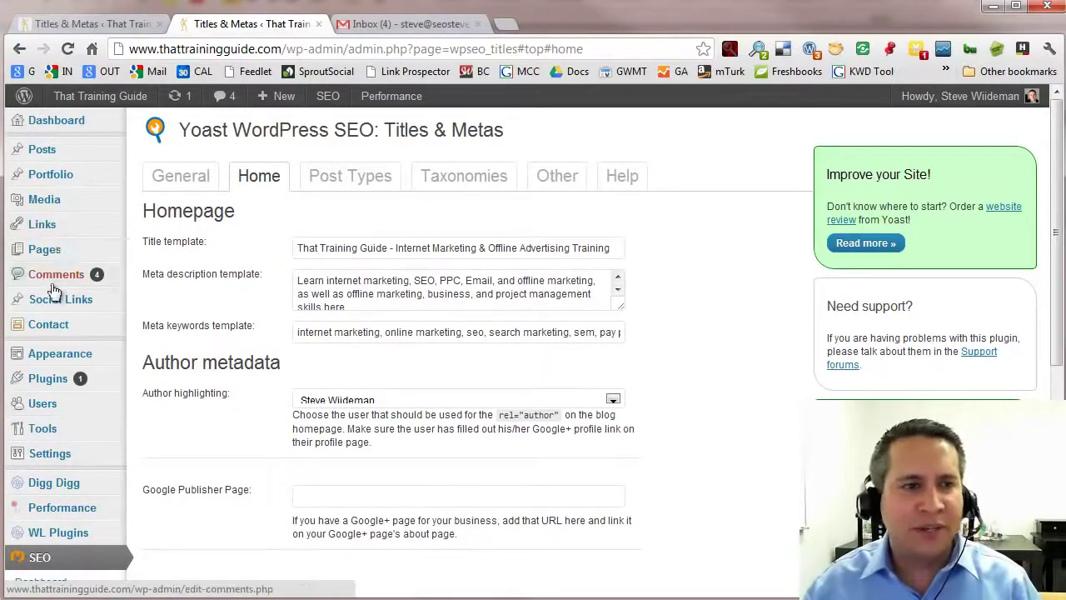
pyautogui.moveTo(44, 259)
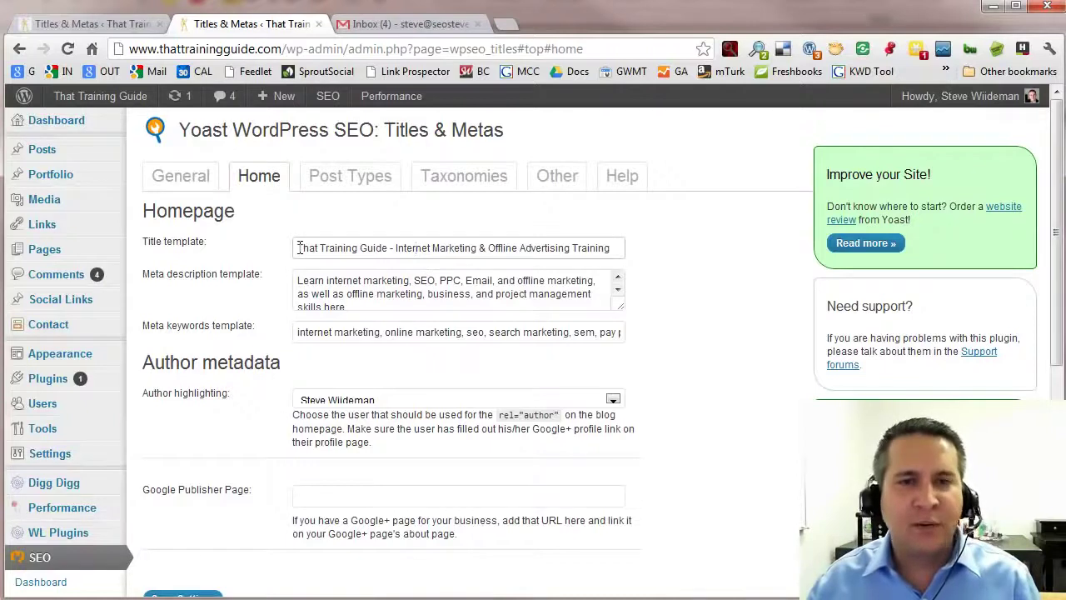
pyautogui.moveTo(299, 247); pyautogui.dragTo(643, 232)
pyautogui.click(580, 293)
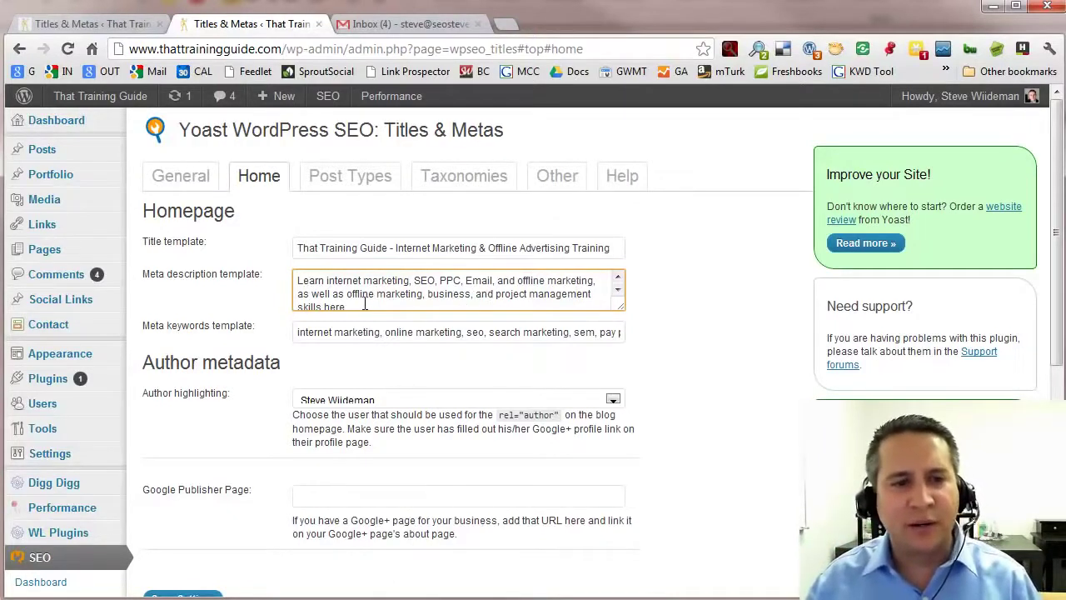
pyautogui.moveTo(622, 305); pyautogui.dragTo(623, 319)
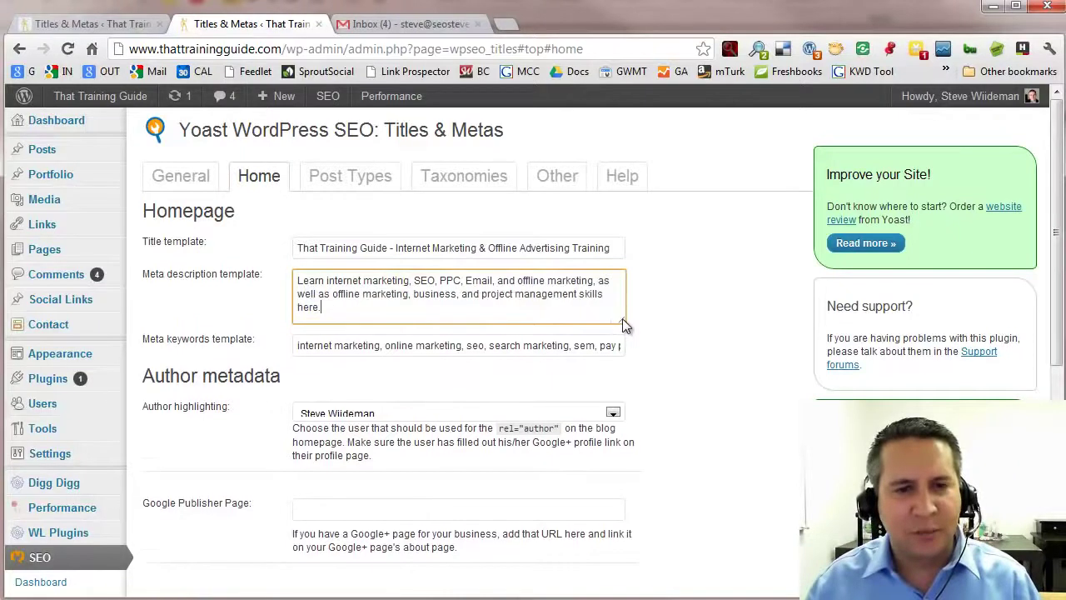
# - Examine the wording of the homepage title template and compare it with the meta description template
pyautogui.moveTo(333, 306); pyautogui.dragTo(651, 250)
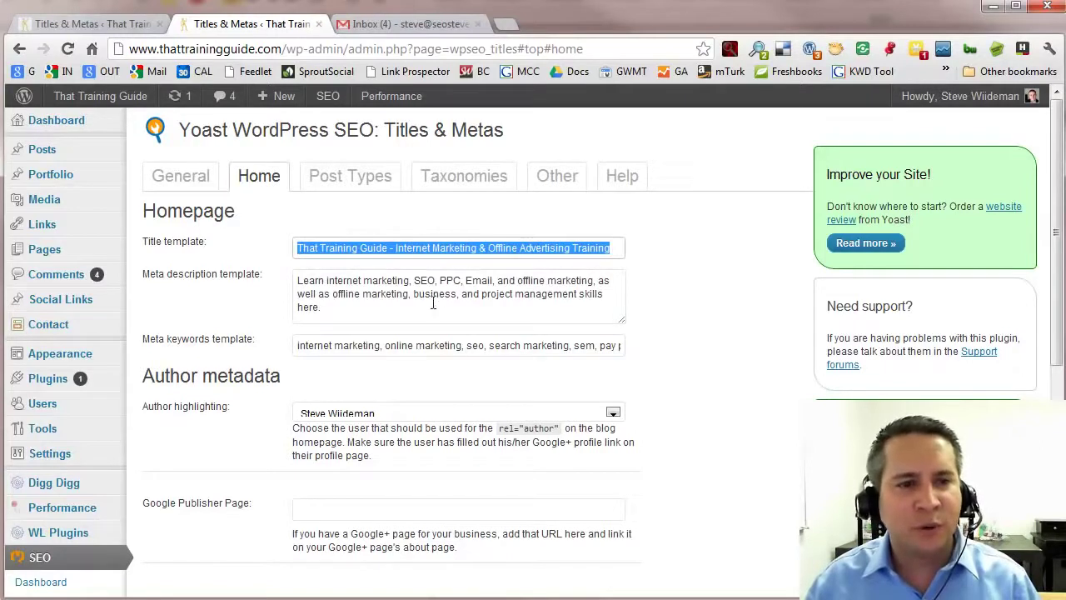
pyautogui.click(414, 250)
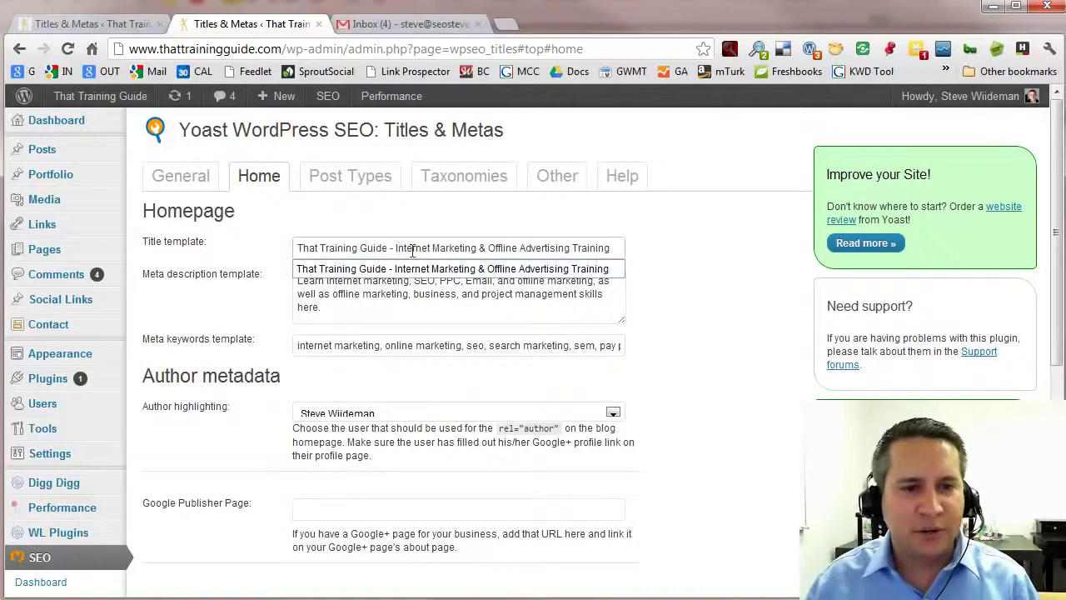
pyautogui.click(535, 303)
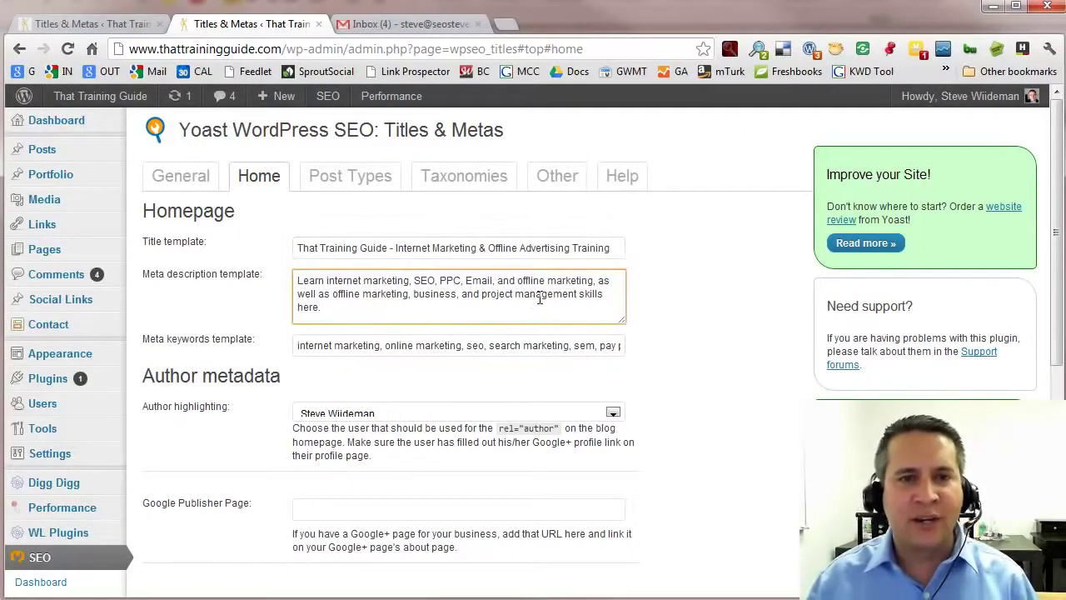
pyautogui.moveTo(303, 247); pyautogui.dragTo(607, 248)
pyautogui.moveTo(374, 307); pyautogui.dragTo(278, 286)
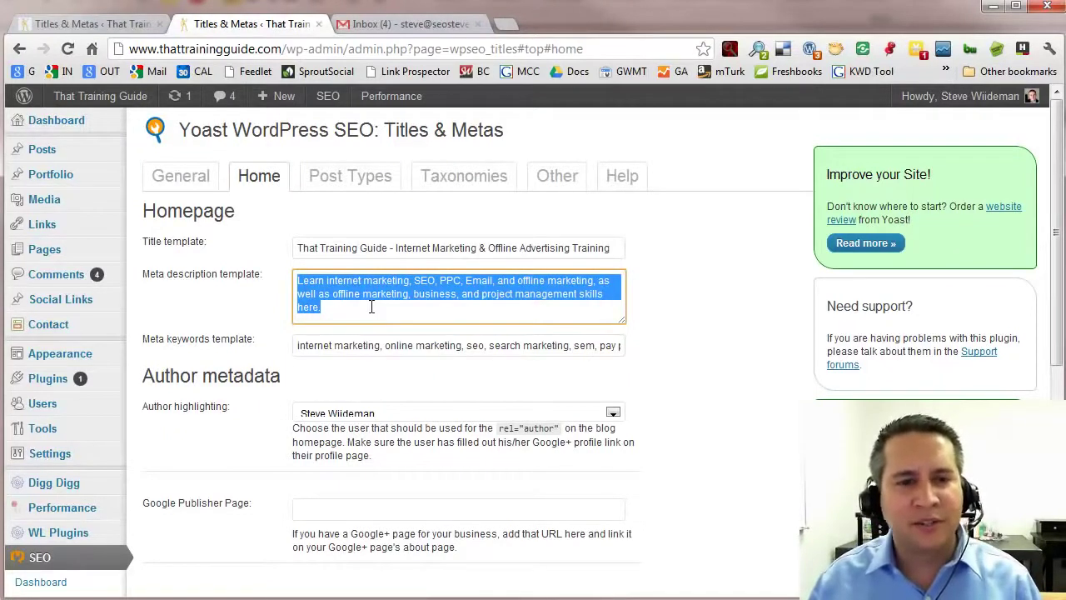
pyautogui.scroll(-1, 371, 307)
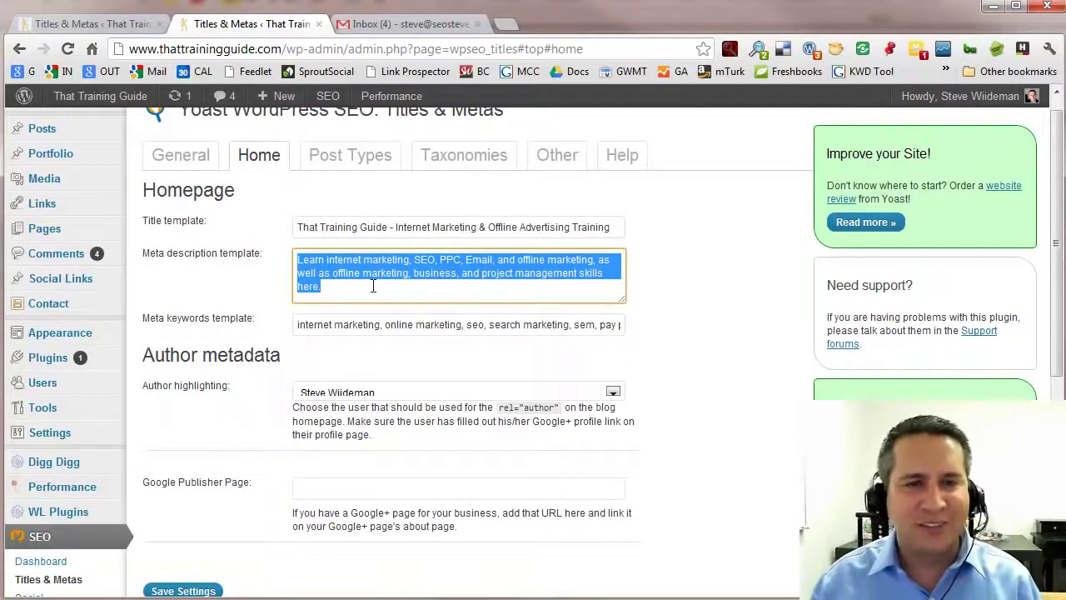
pyautogui.click(373, 286)
pyautogui.scroll(-1, 453, 293)
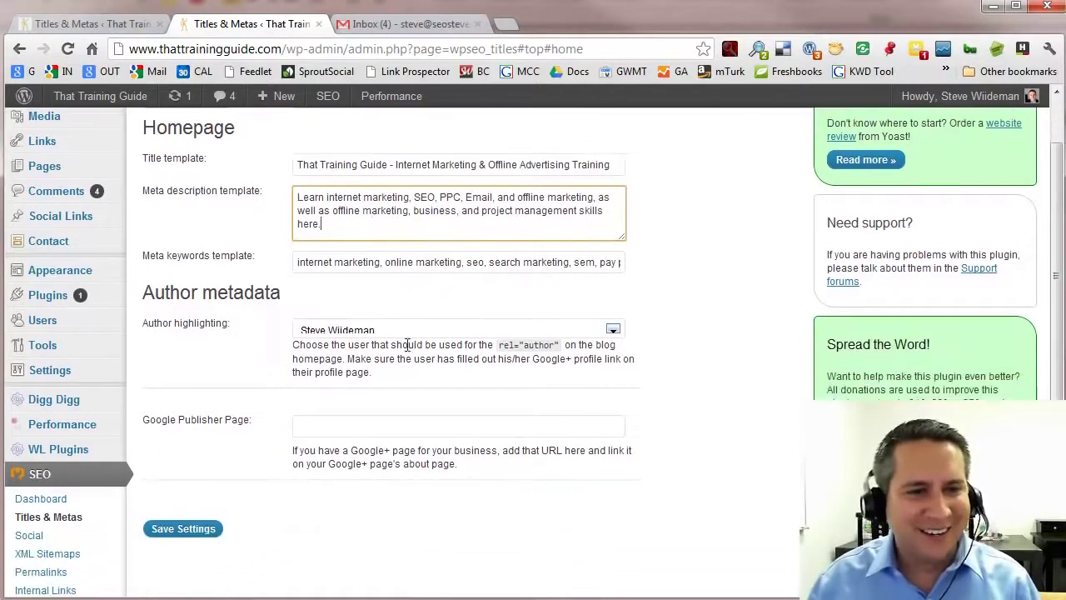
# - Check the homepage's author highlighting choices and the Google Publisher Page field
pyautogui.click(613, 330)
pyautogui.click(614, 331)
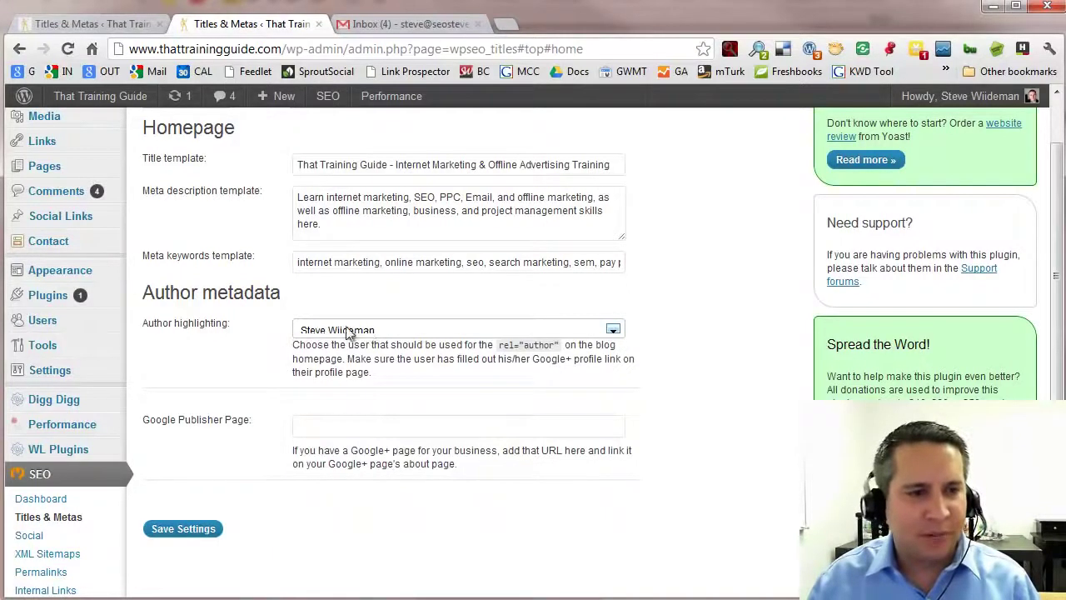
pyautogui.click(376, 427)
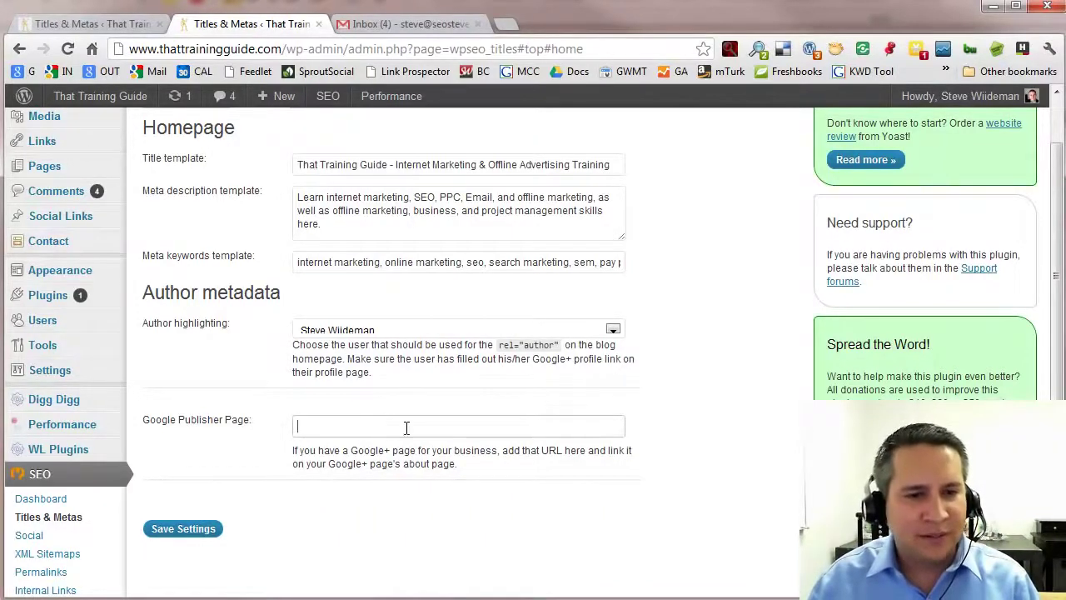
# - In a new browser tab, search Google for site:plus.google.com "that training guide" and open the That Training Guide Google+ page
pyautogui.click(507, 29)
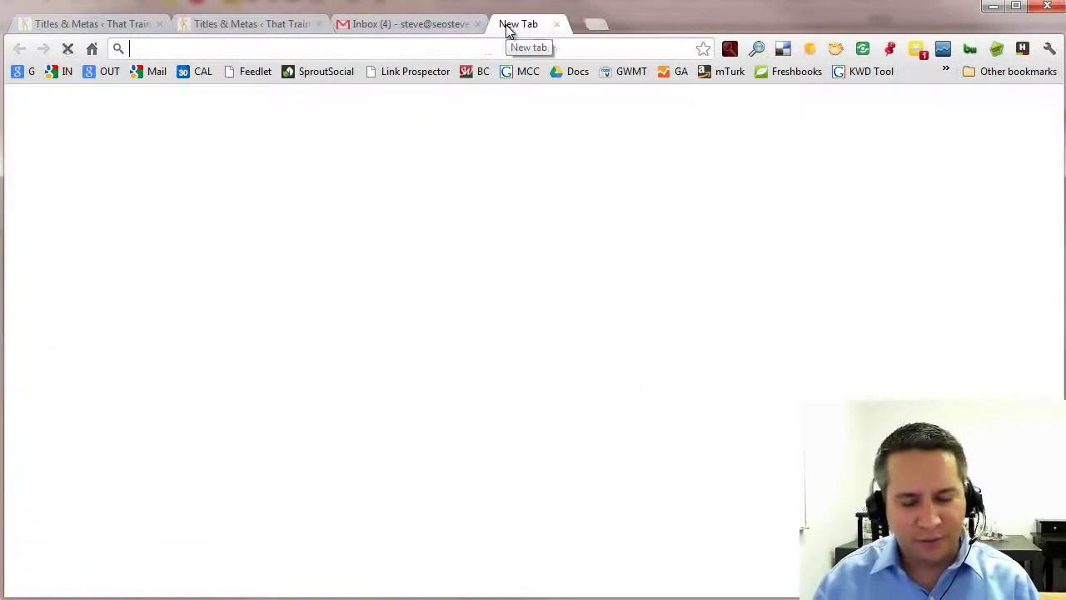
pyautogui.write('site:pl')
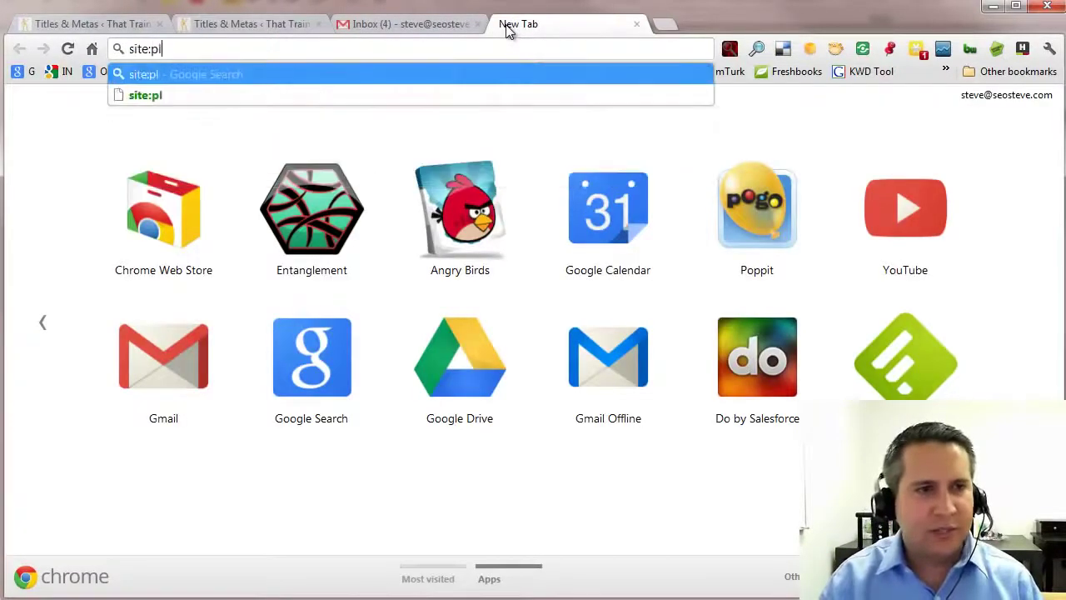
pyautogui.write('us.google.com ')
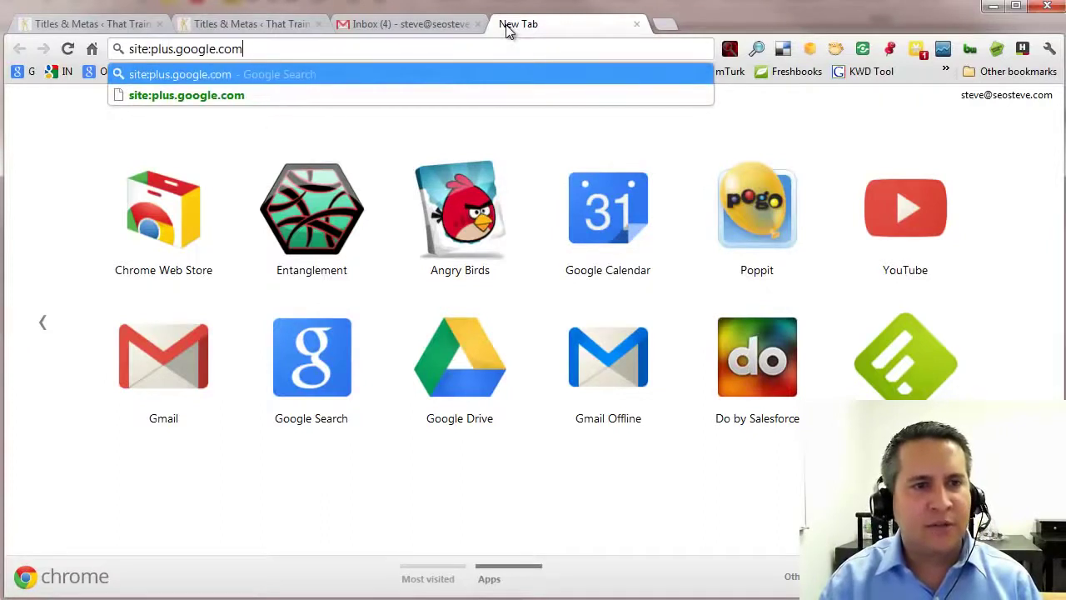
pyautogui.write('"that trai')
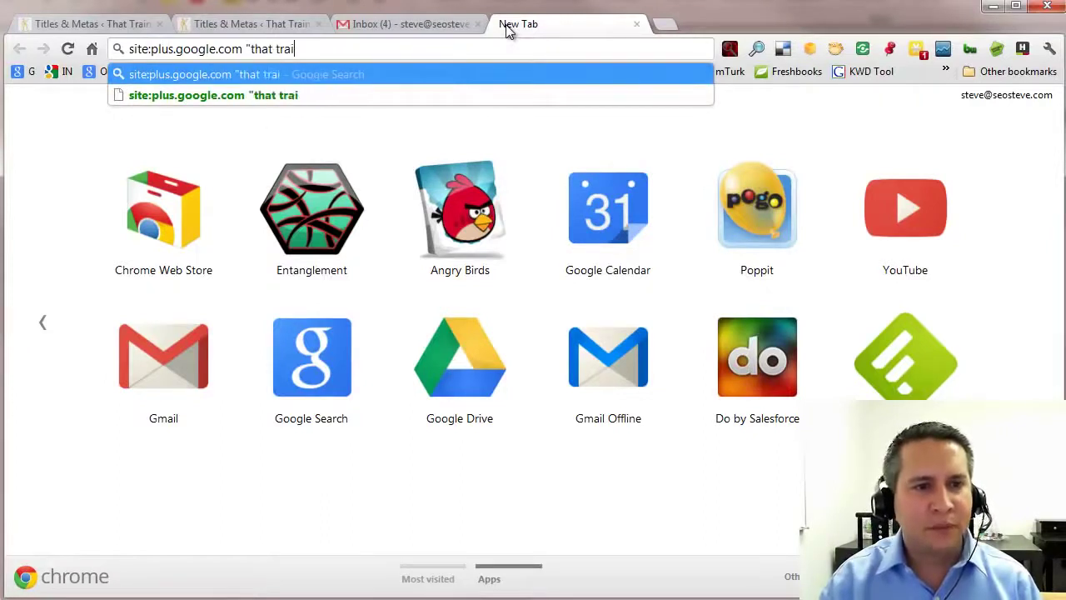
pyautogui.write('ning guide"')
pyautogui.press('Return')
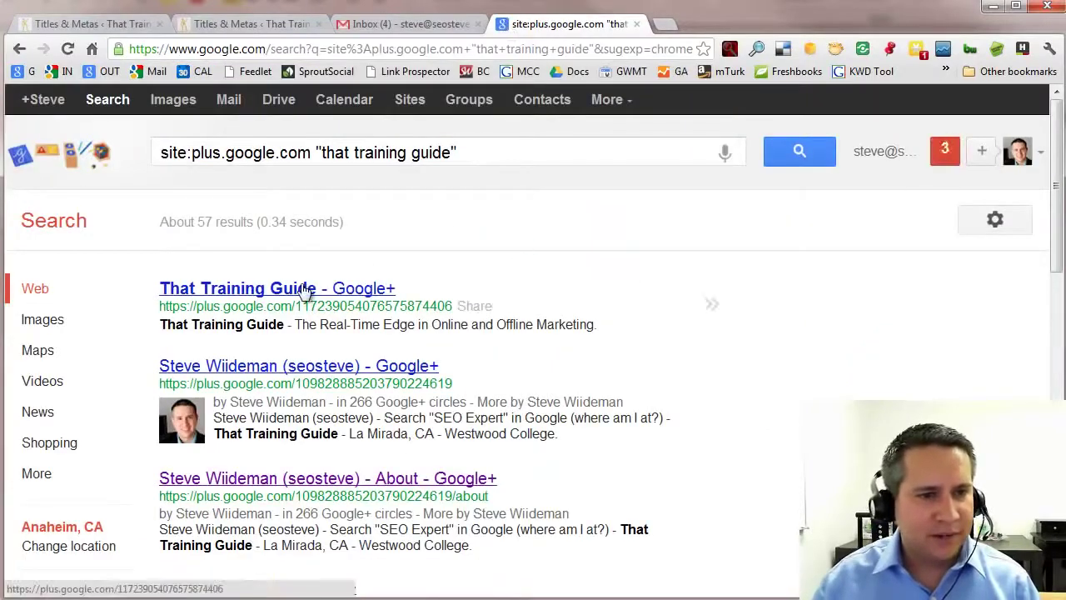
pyautogui.click(306, 290)
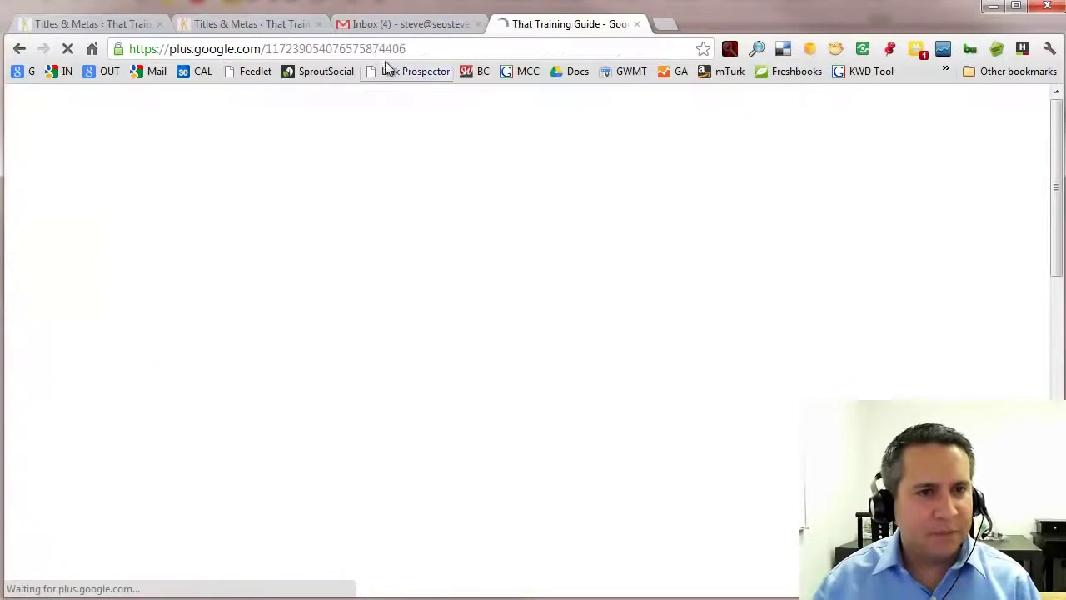
# - Set the homepage's Google Publisher Page to the That Training Guide Google+ address without the trailing "posts", and save the settings
pyautogui.click(432, 47)
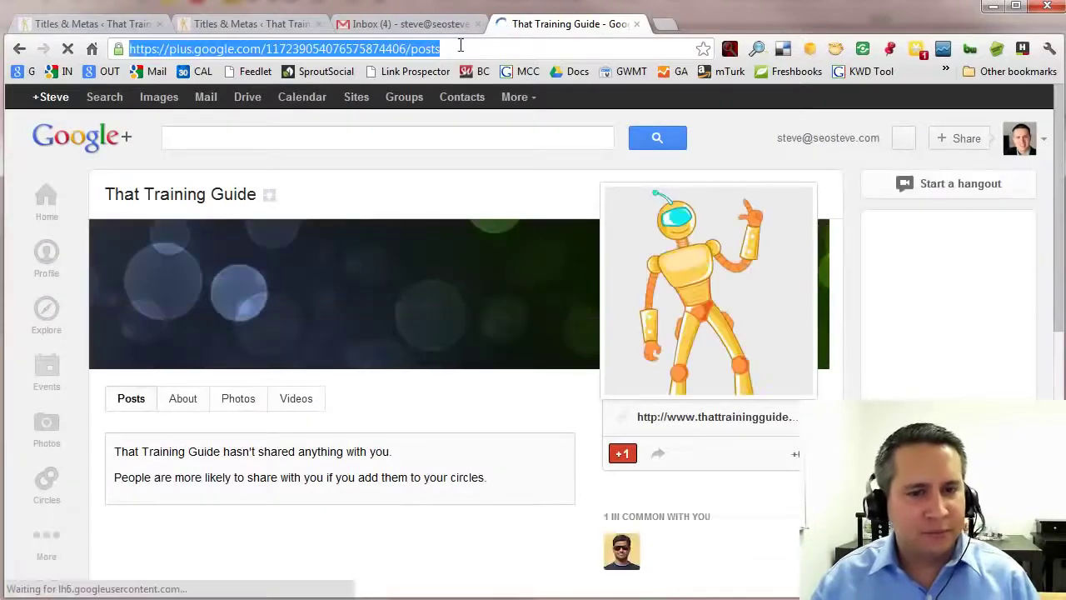
pyautogui.click(260, 25)
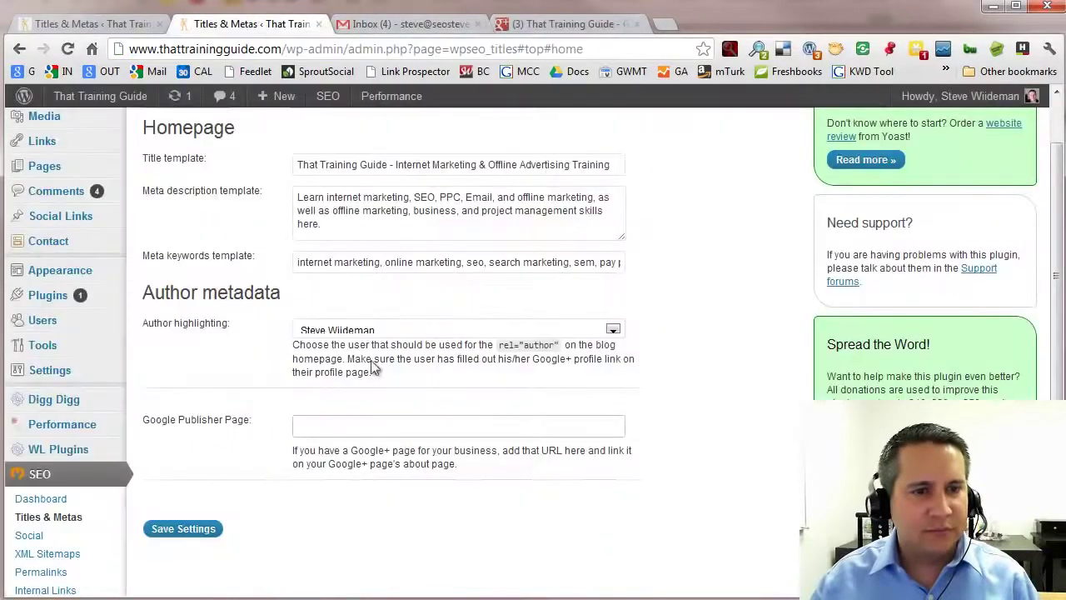
pyautogui.click(376, 414)
pyautogui.hotkey('ctrl', 'v')
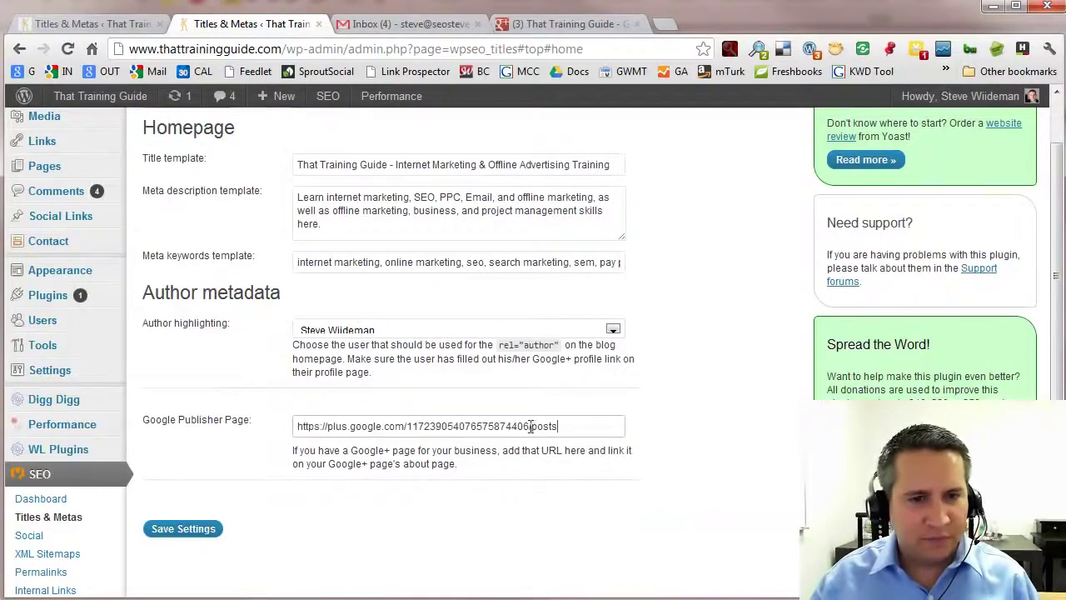
pyautogui.moveTo(532, 426); pyautogui.dragTo(558, 427)
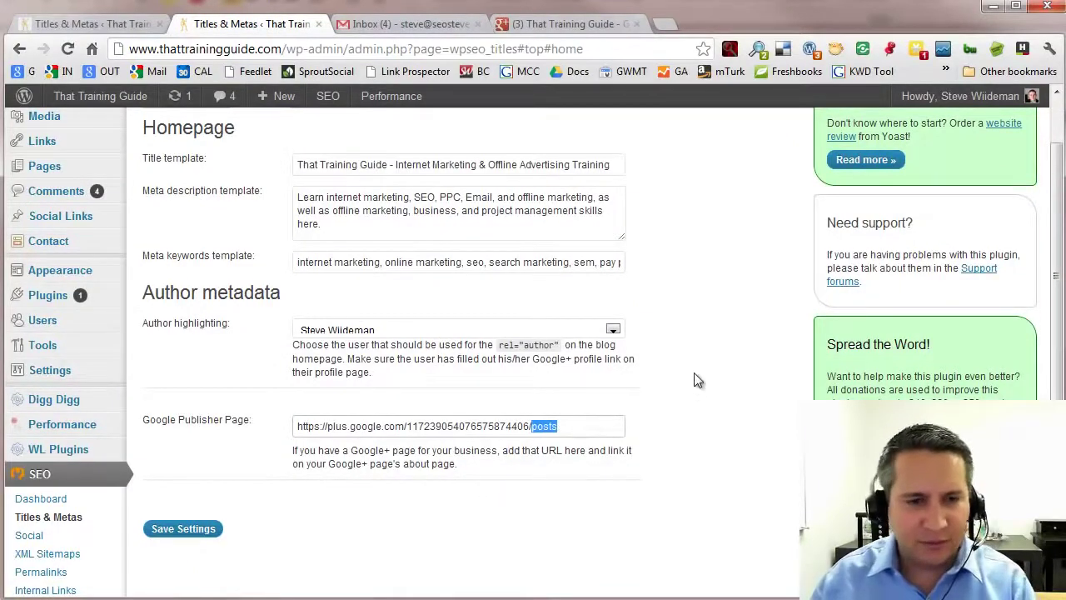
pyautogui.press('BackSpace')
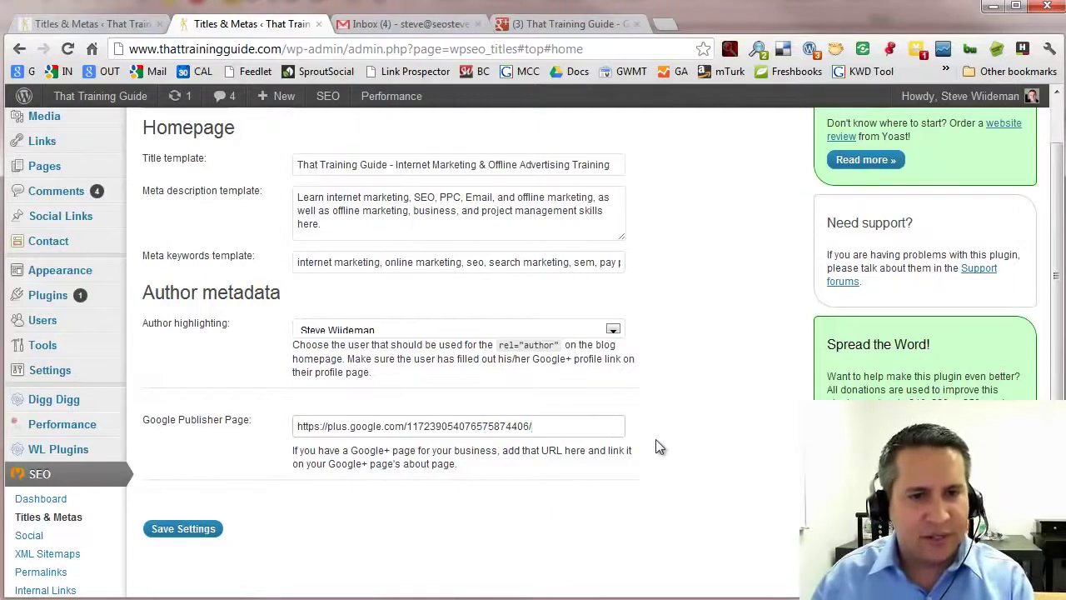
pyautogui.click(178, 537)
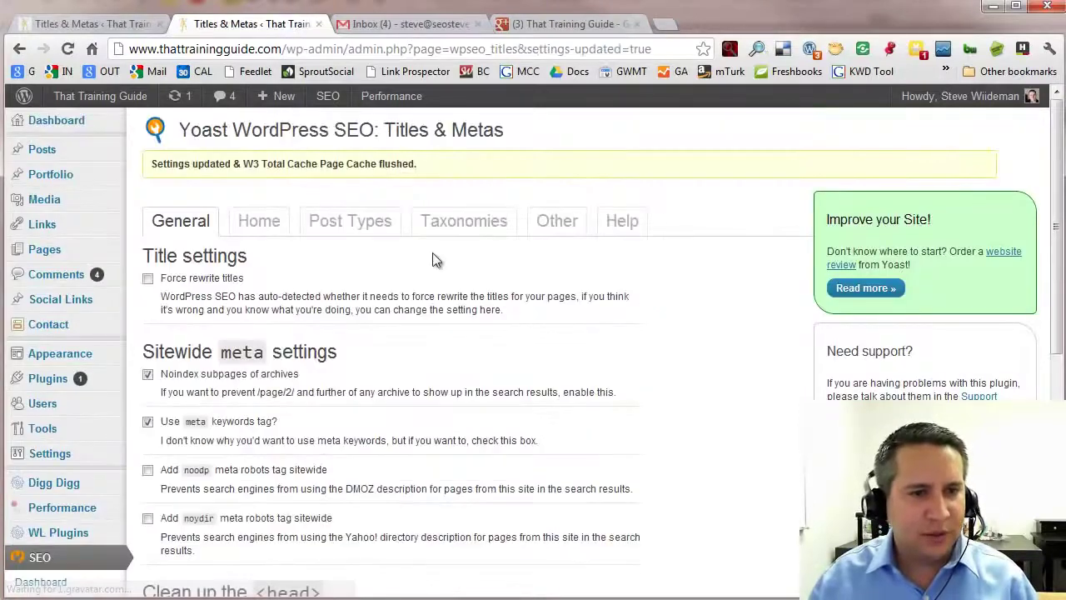
# - Review the title and meta templates for posts, pages and custom post type archives in the Post Types settings
pyautogui.click(342, 231)
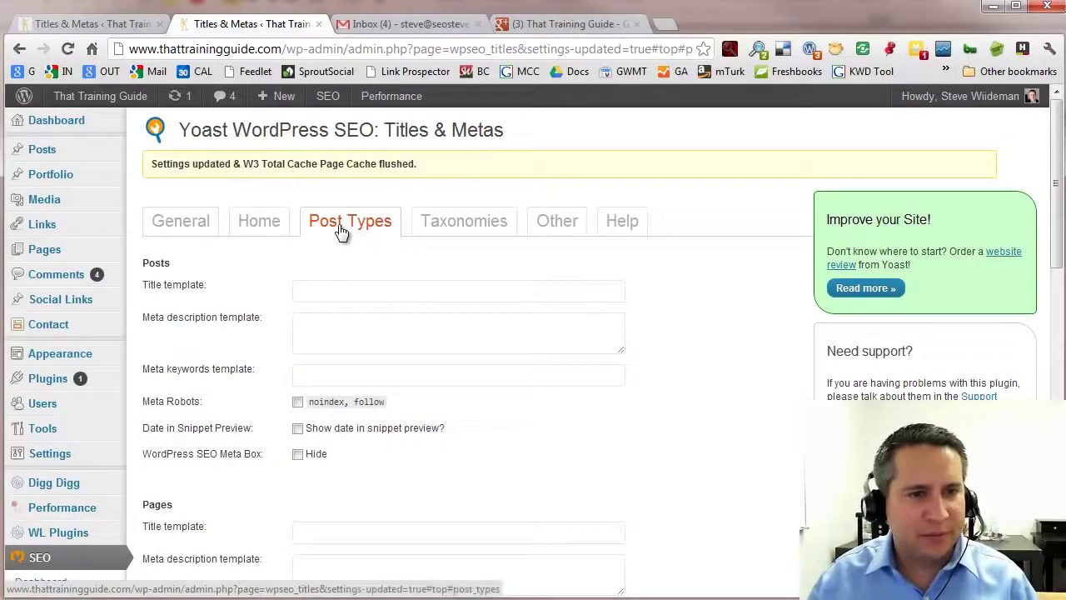
pyautogui.scroll(-1, 721, 295)
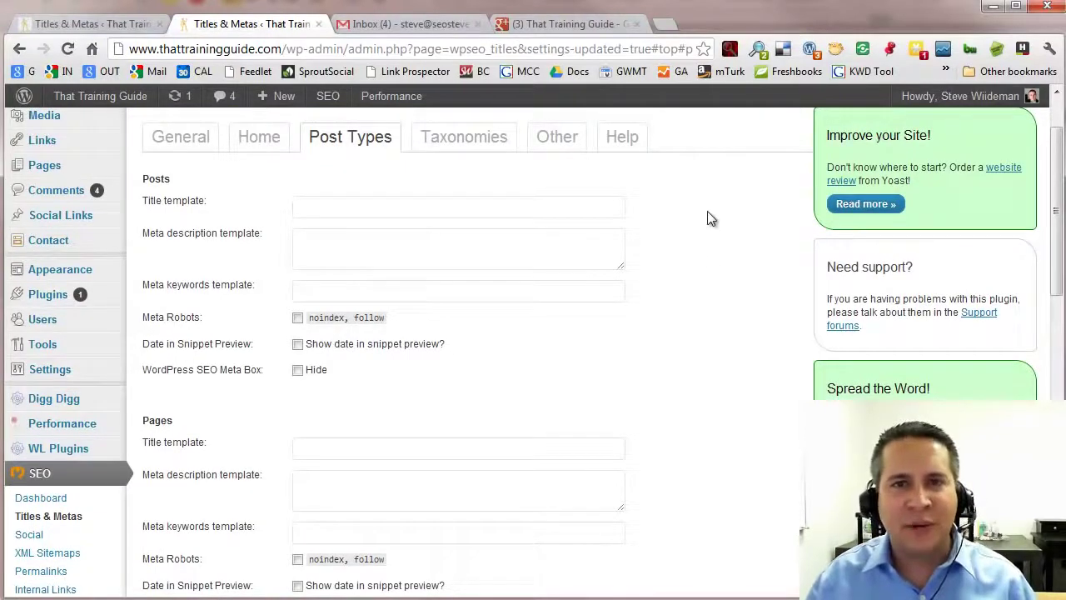
pyautogui.click(394, 211)
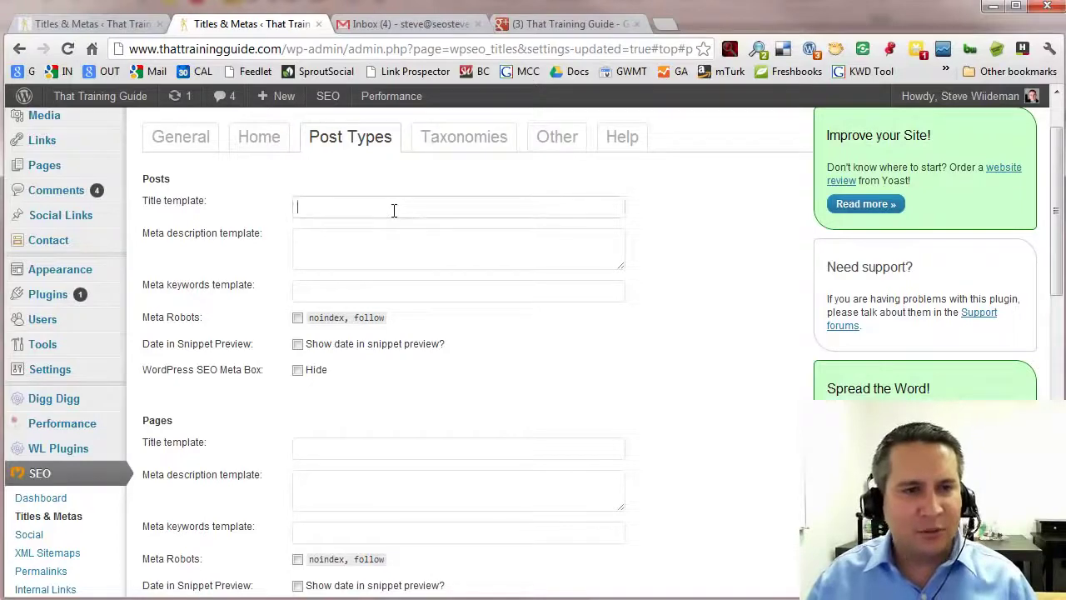
pyautogui.scroll(-10, 610, 313)
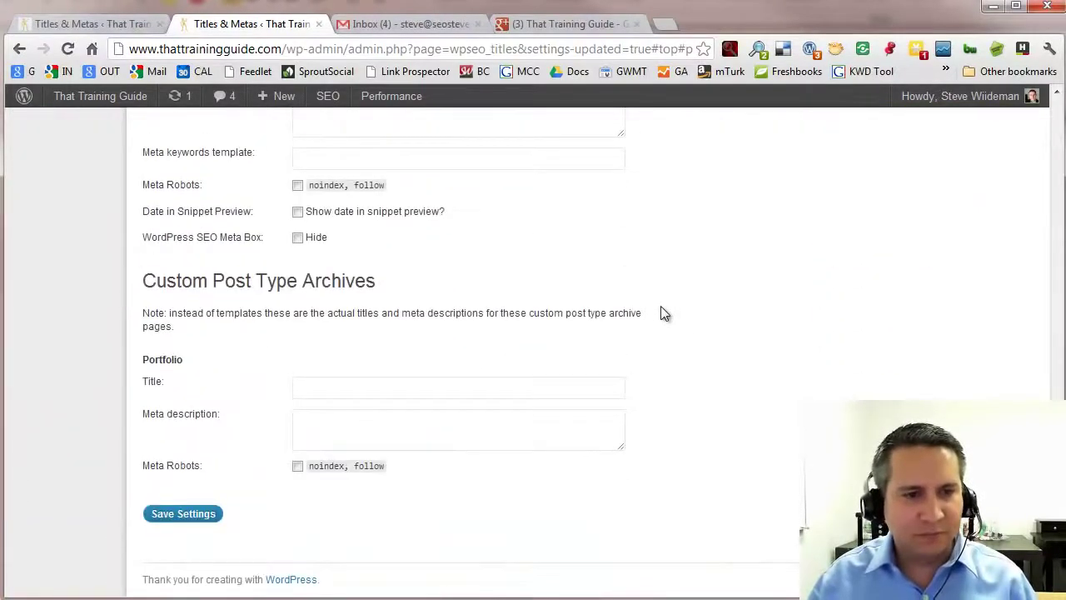
pyautogui.scroll(7, 692, 321)
pyautogui.scroll(5, 692, 319)
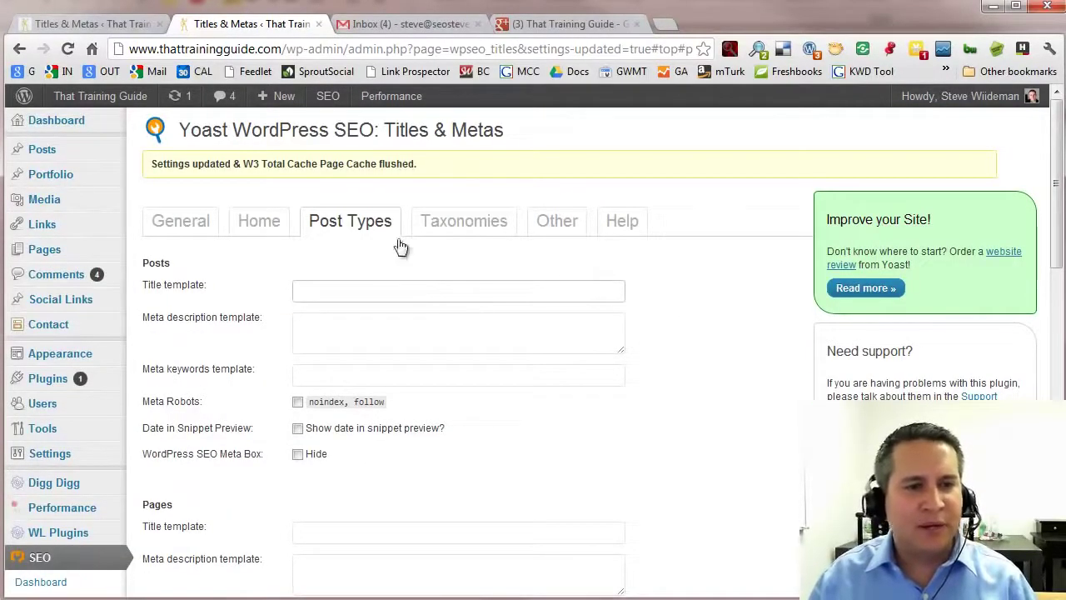
# - Review the title, meta and robots options for categories, tags and formats in the Taxonomies settings
pyautogui.click(463, 223)
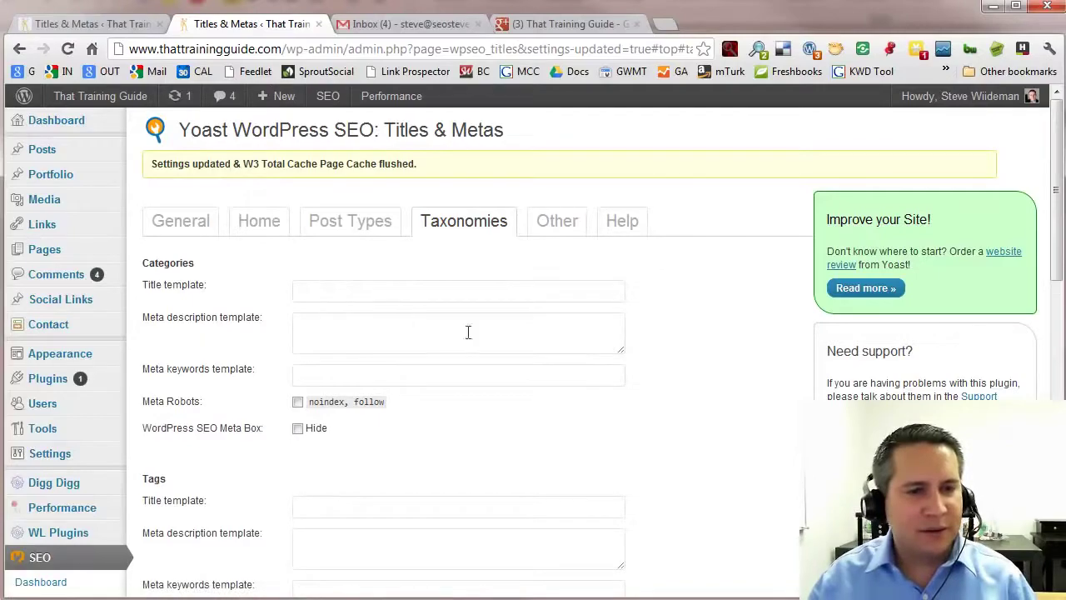
pyautogui.scroll(-10, 468, 332)
pyautogui.scroll(9, 638, 356)
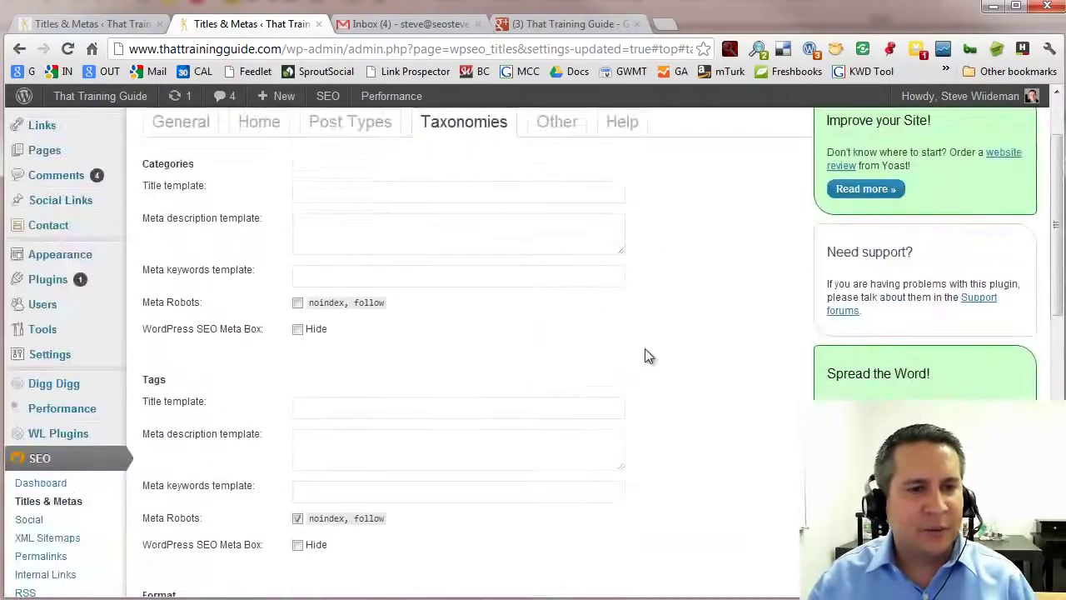
# - Review the title, meta and robots options for author archives, date archives and special pages in the Other settings
pyautogui.scroll(2, 647, 354)
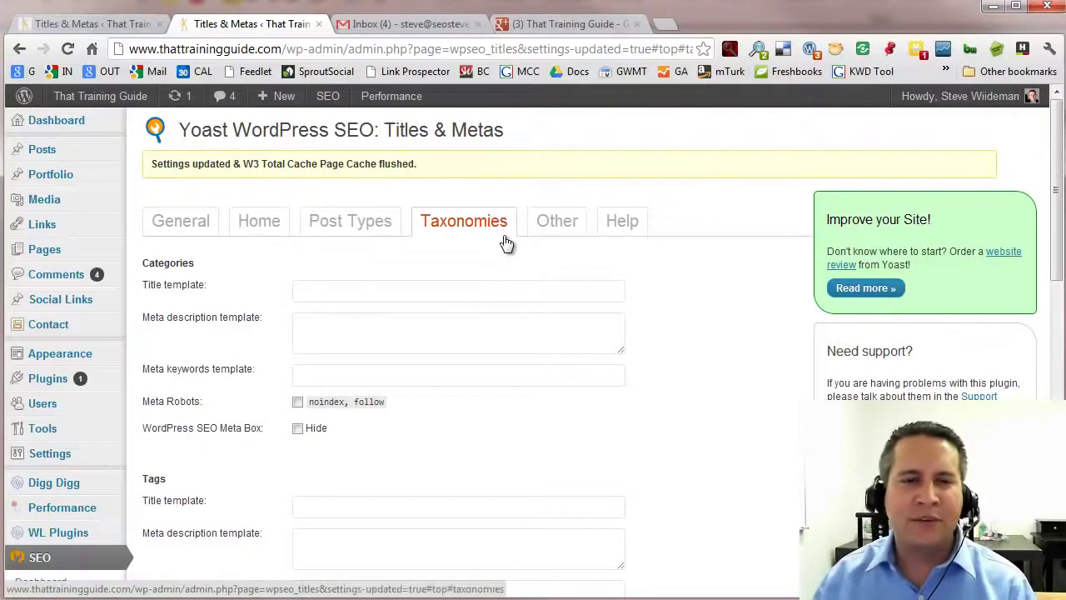
pyautogui.click(561, 229)
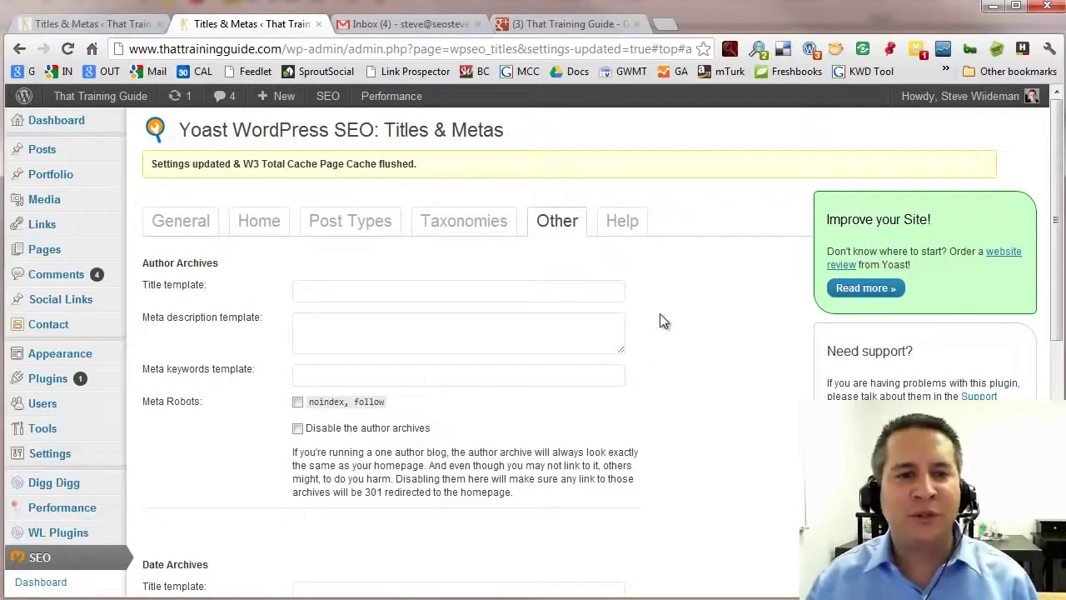
pyautogui.click(341, 290)
pyautogui.click(433, 326)
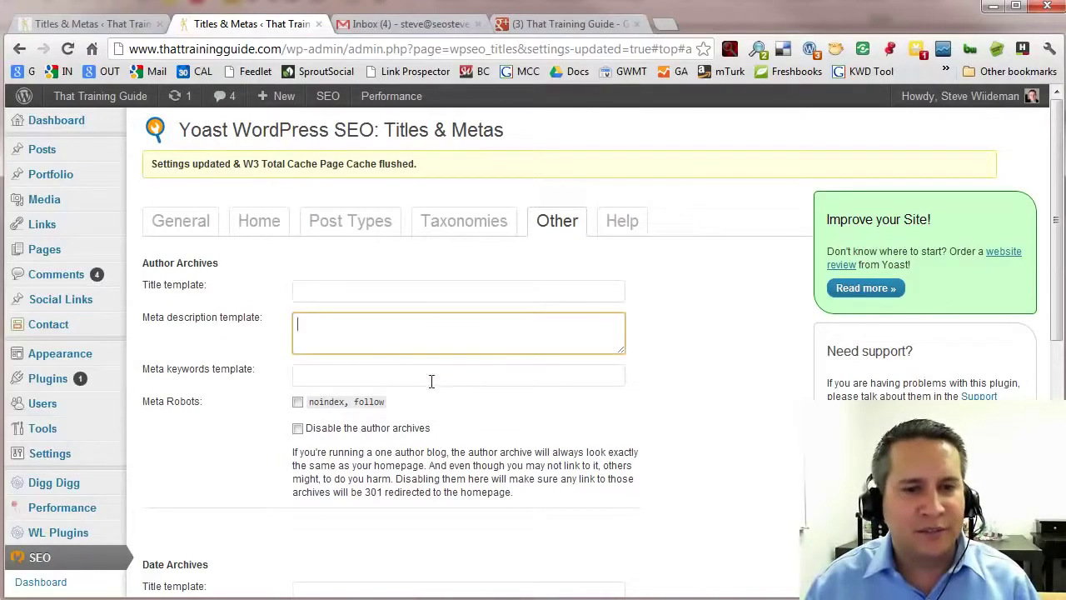
pyautogui.scroll(-6, 552, 441)
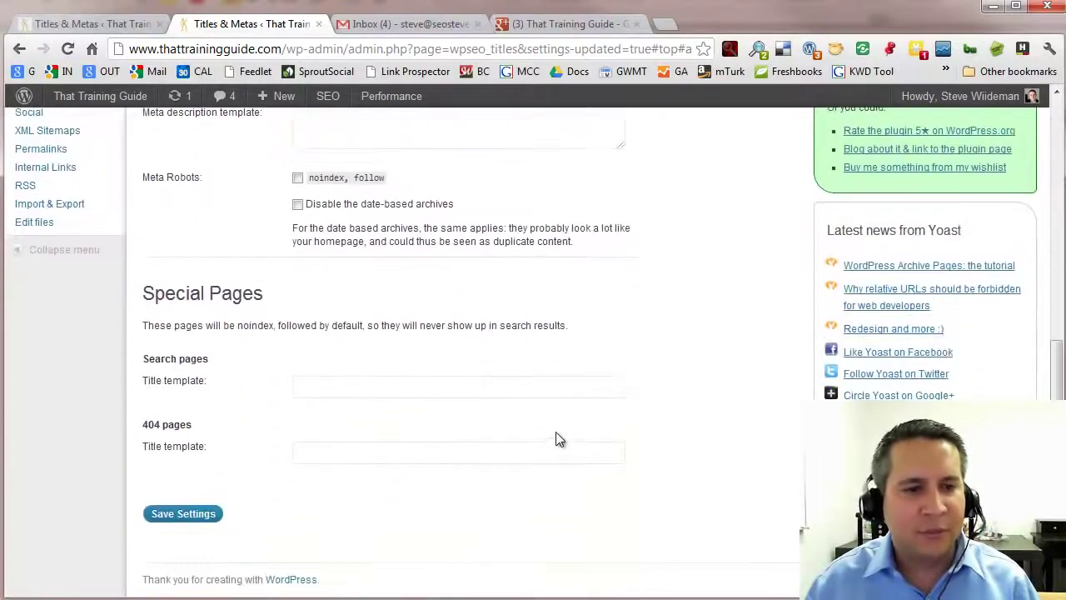
pyautogui.scroll(6, 558, 433)
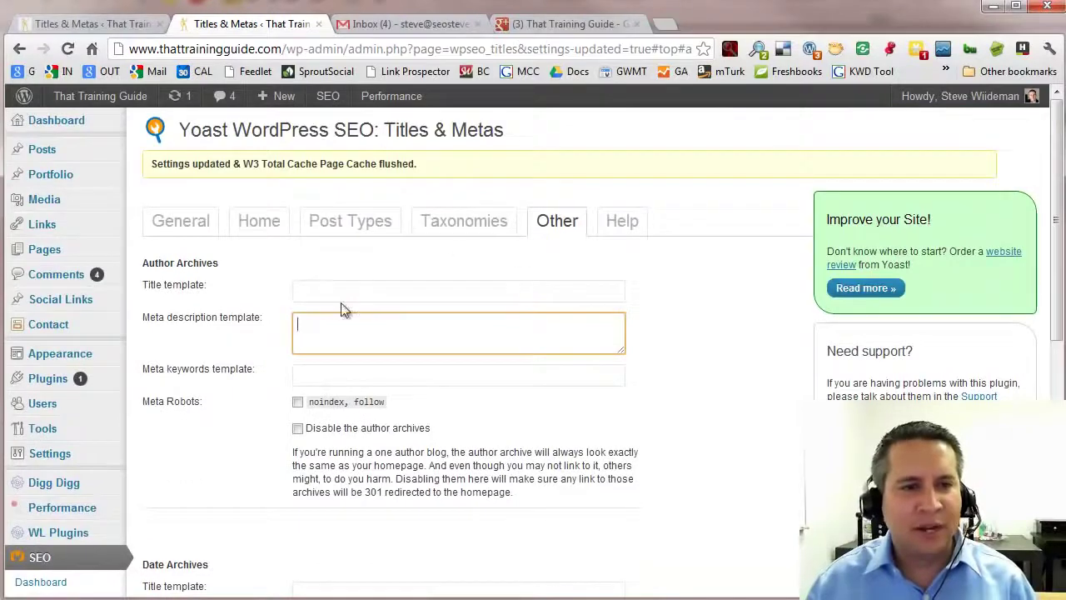
# - Copy the %%date%% variable from the Help variables list into the Categories title template
pyautogui.click(631, 224)
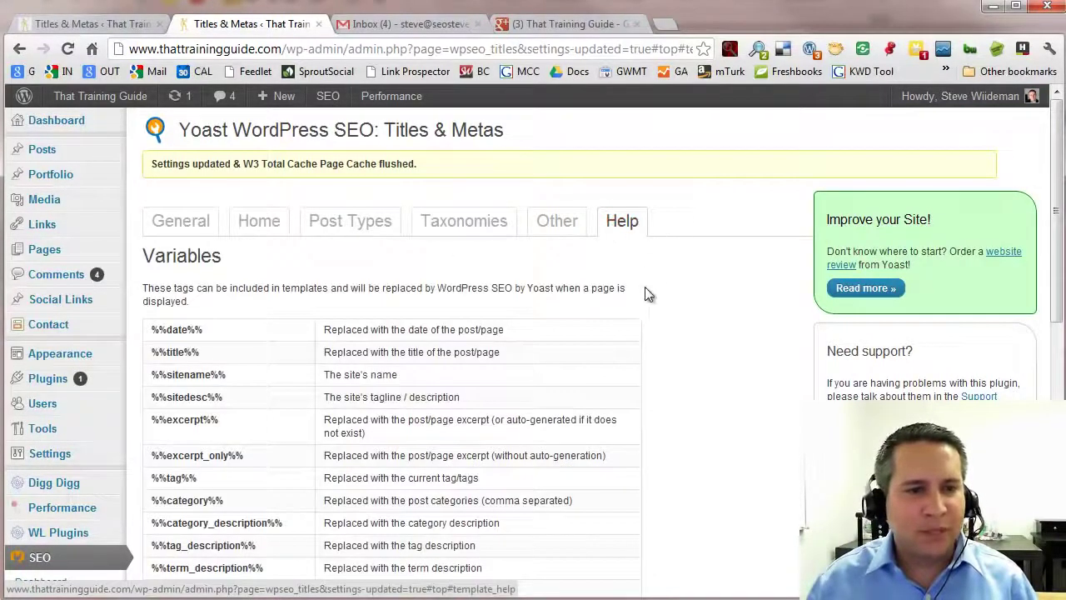
pyautogui.scroll(-1, 382, 321)
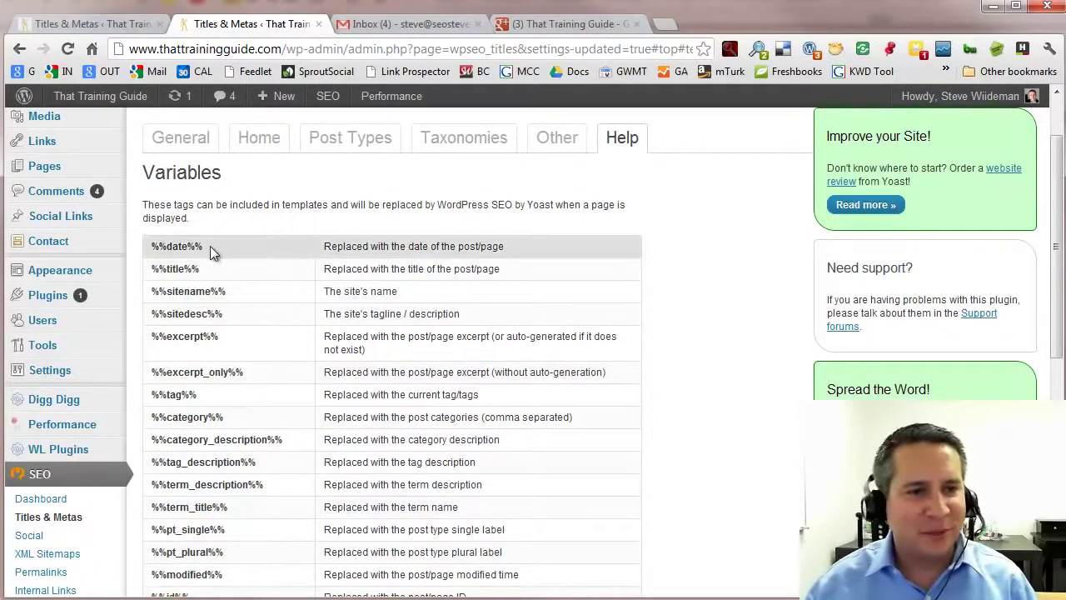
pyautogui.moveTo(218, 246); pyautogui.dragTo(151, 245)
pyautogui.hotkey('ctrl', 'c')
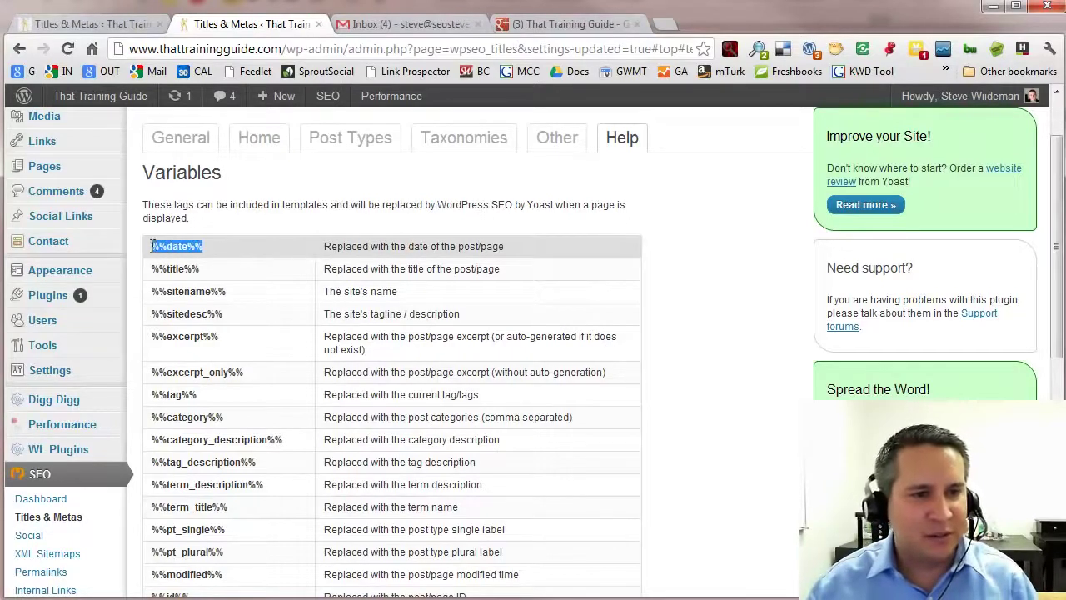
pyautogui.click(466, 140)
pyautogui.click(361, 208)
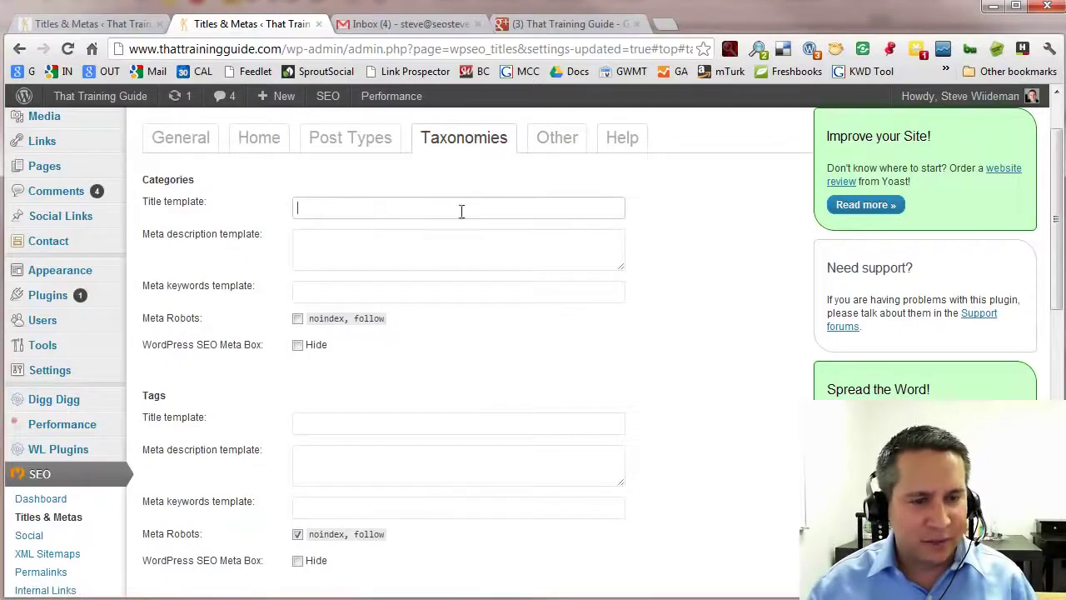
pyautogui.hotkey('ctrl', 'v')
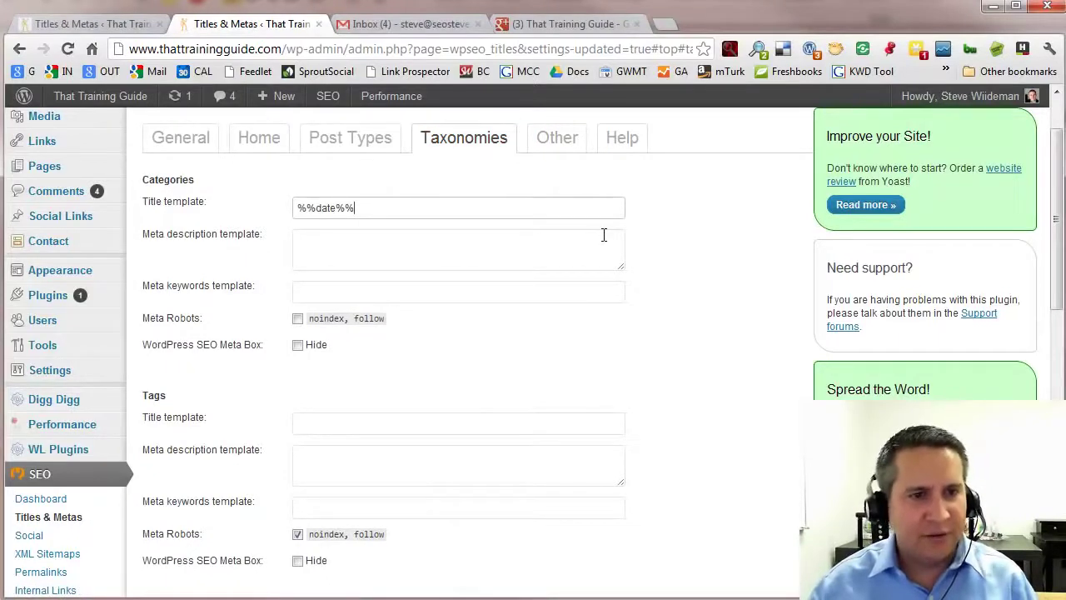
# - Insert "Category Updated as of" before the %%date%% variable in the Categories title template
pyautogui.click(298, 208)
pyautogui.write('Category U')
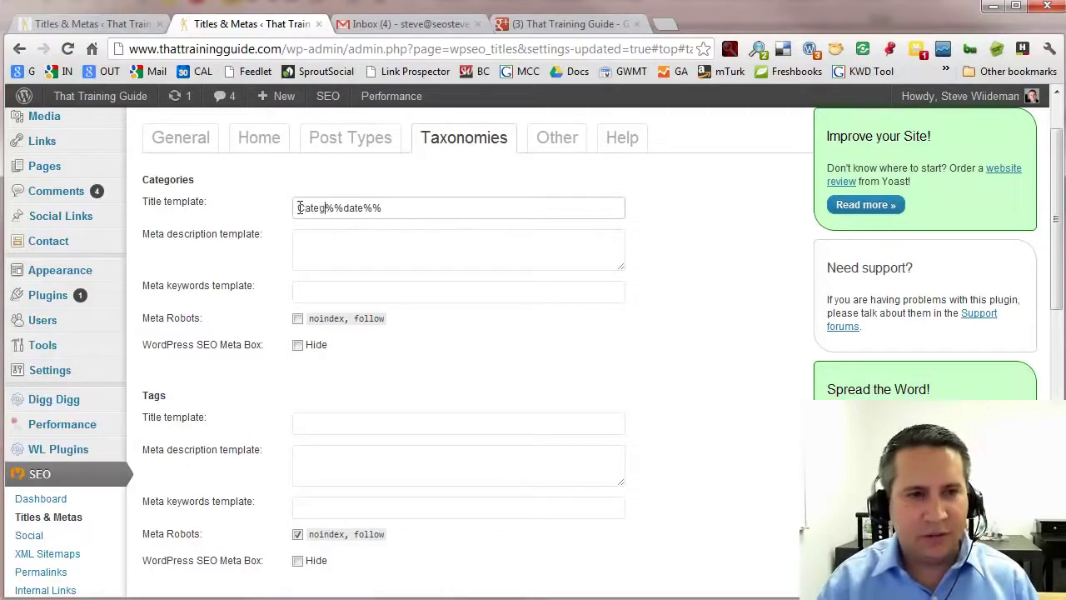
pyautogui.write('pdated as ')
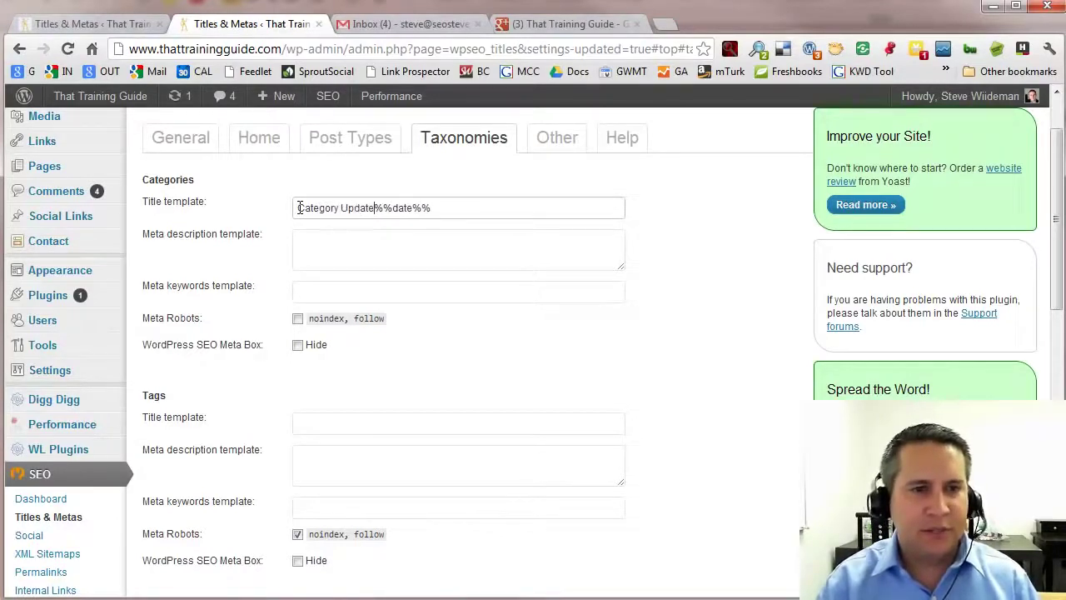
pyautogui.write('of')
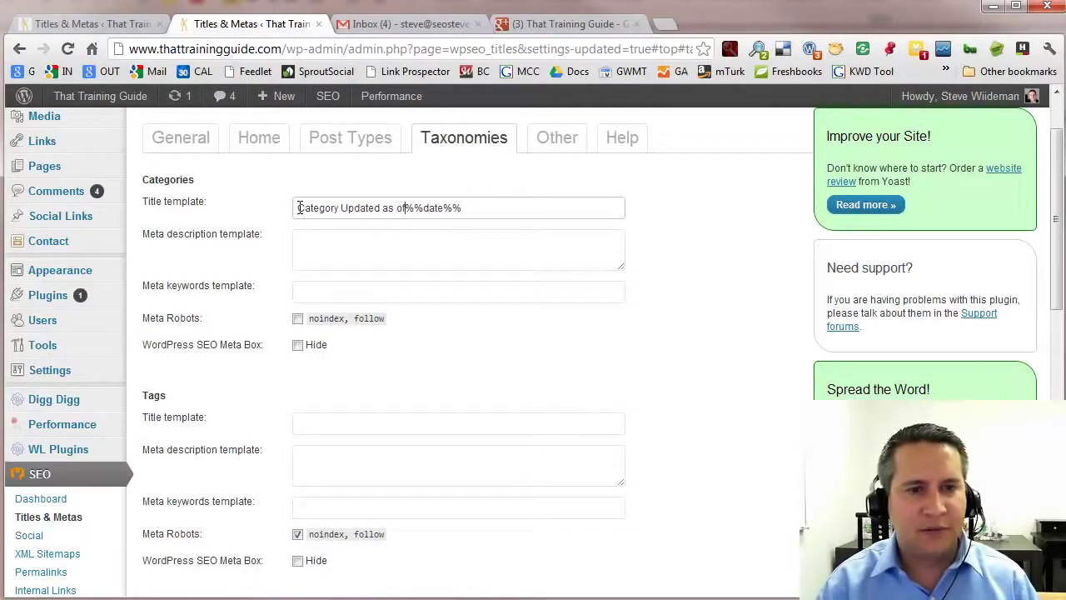
# - Move the whole Categories title template text into the Posts title template in the Post Types settings
pyautogui.moveTo(473, 208); pyautogui.dragTo(245, 213)
pyautogui.hotkey('ctrl', 'x')
pyautogui.click(351, 141)
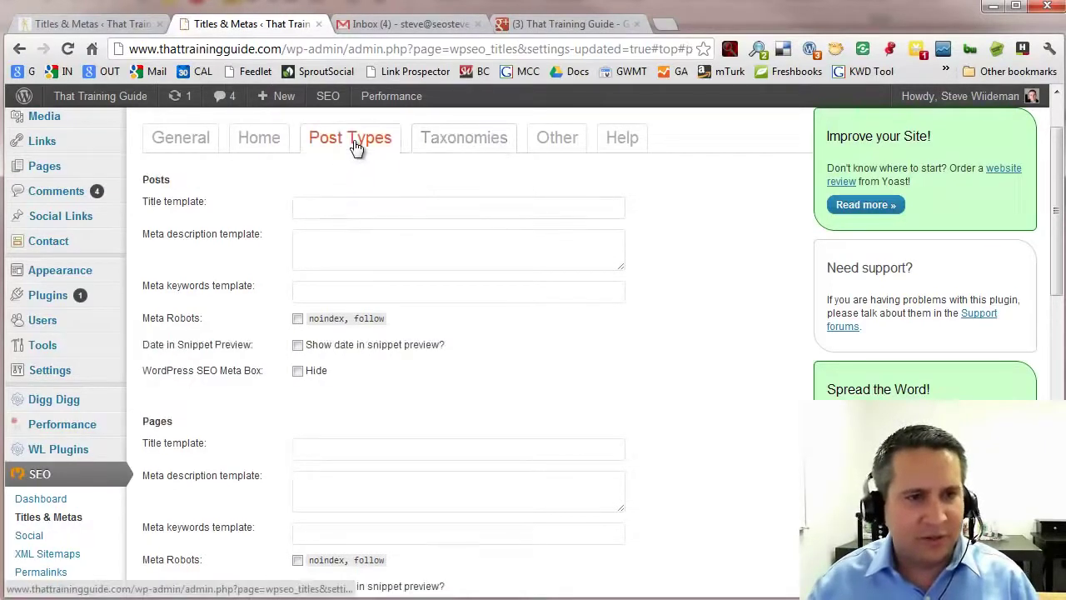
pyautogui.click(373, 205)
pyautogui.hotkey('ctrl', 'v')
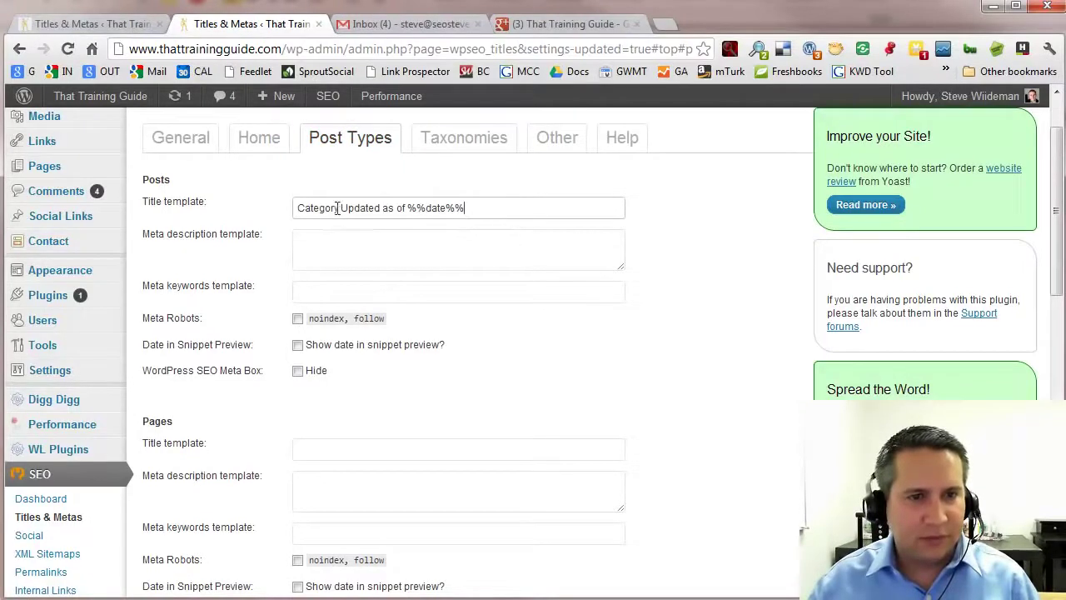
# - Replace the word "Category" in the Posts title template with the %%title%% variable from the Help variables list
pyautogui.moveTo(337, 209); pyautogui.dragTo(225, 212)
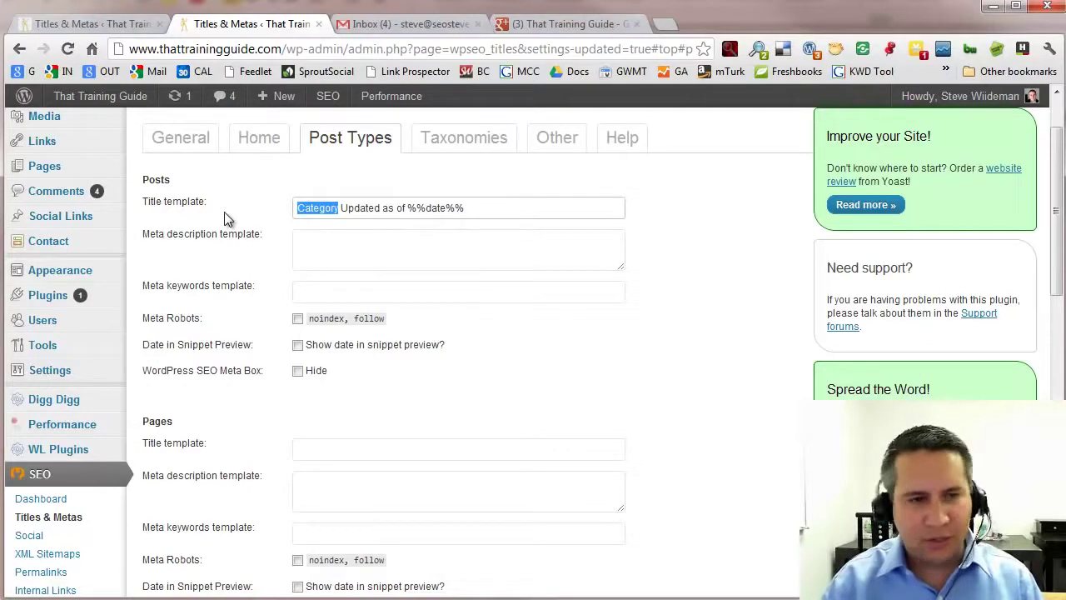
pyautogui.click(625, 139)
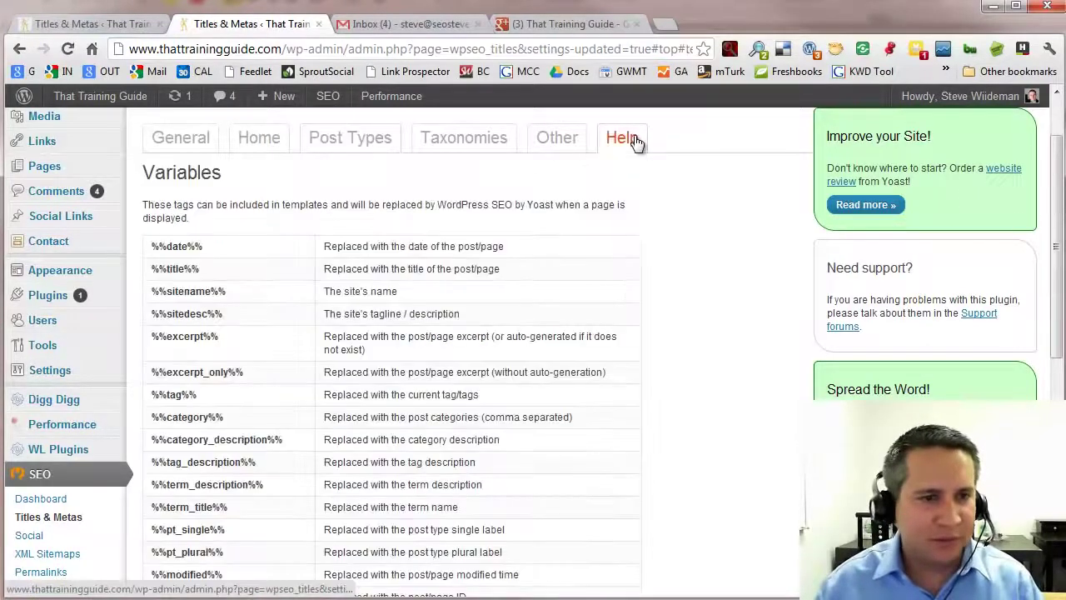
pyautogui.moveTo(213, 271); pyautogui.dragTo(150, 271)
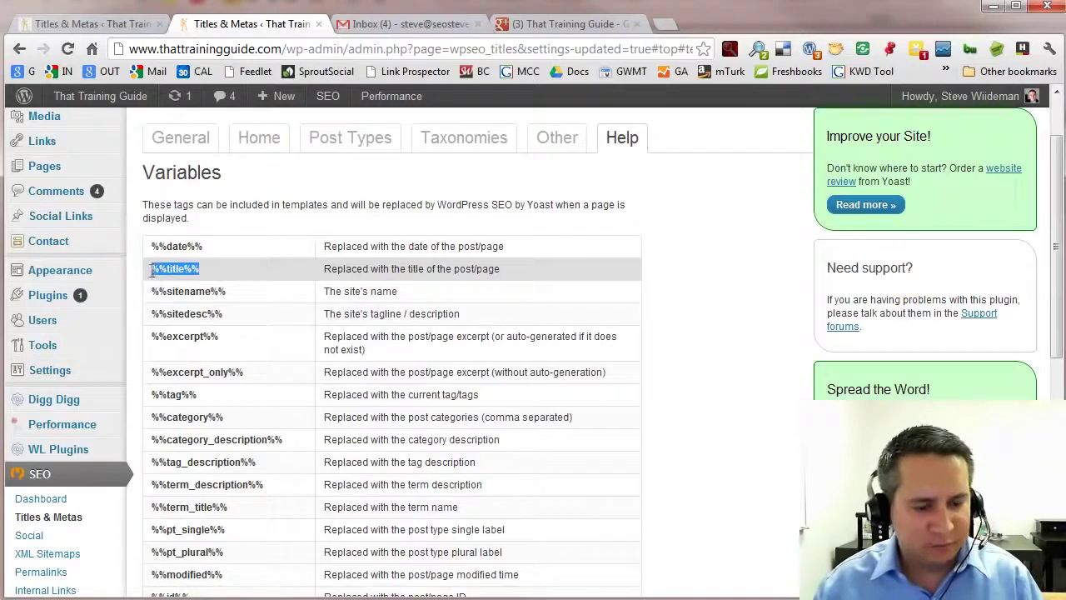
pyautogui.click(360, 143)
pyautogui.moveTo(297, 207); pyautogui.dragTo(339, 209)
pyautogui.hotkey('ctrl', 'v')
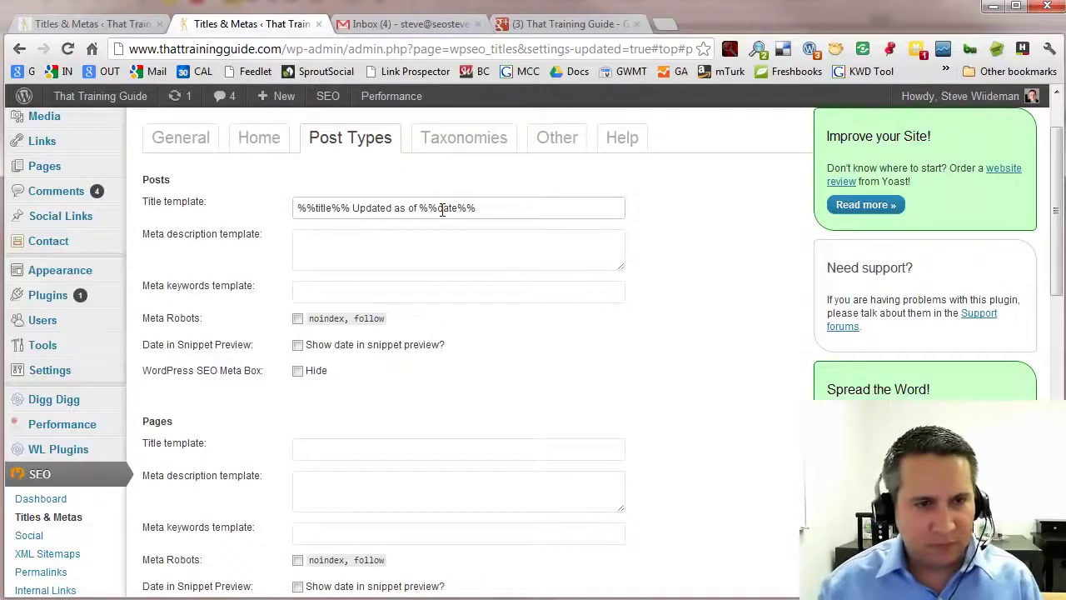
# - Change "Updated as of" to "Written on" in the Posts title template and add "by" after the %%date%% variable
pyautogui.hotkey('shift', 'Right')
pyautogui.hotkey('shift', 'Right')
pyautogui.hotkey('shift', 'Right')
pyautogui.hotkey('shift', 'Right')
pyautogui.hotkey('shift', 'Right')
pyautogui.hotkey('shift', 'Right')
pyautogui.hotkey('shift', 'Right')
pyautogui.hotkey('shift', 'Right')
pyautogui.hotkey('shift', 'Right')
pyautogui.hotkey('shift', 'Right')
pyautogui.hotkey('shift', 'Right')
pyautogui.hotkey('shift', 'Right')
pyautogui.write('Written')
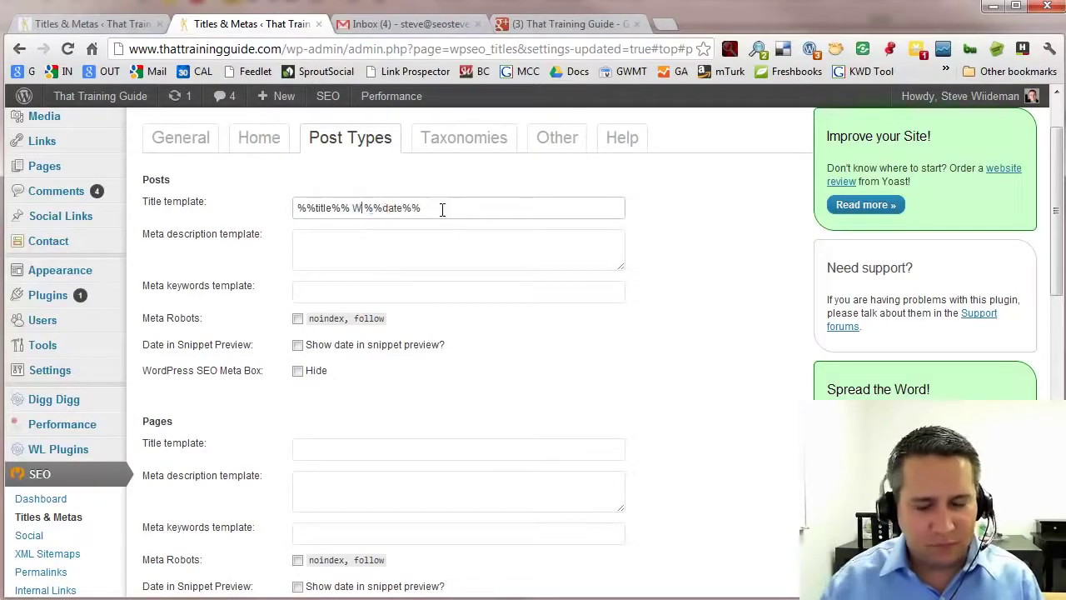
pyautogui.write(' on')
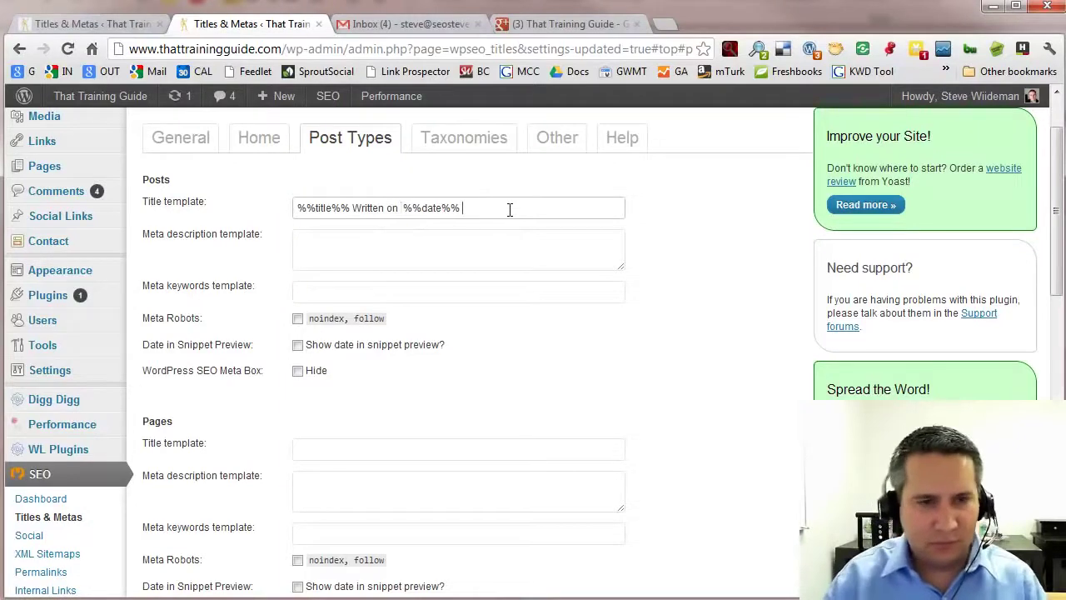
# - Look through the Help variables list for a variable to follow "by" in the template
pyautogui.click(623, 140)
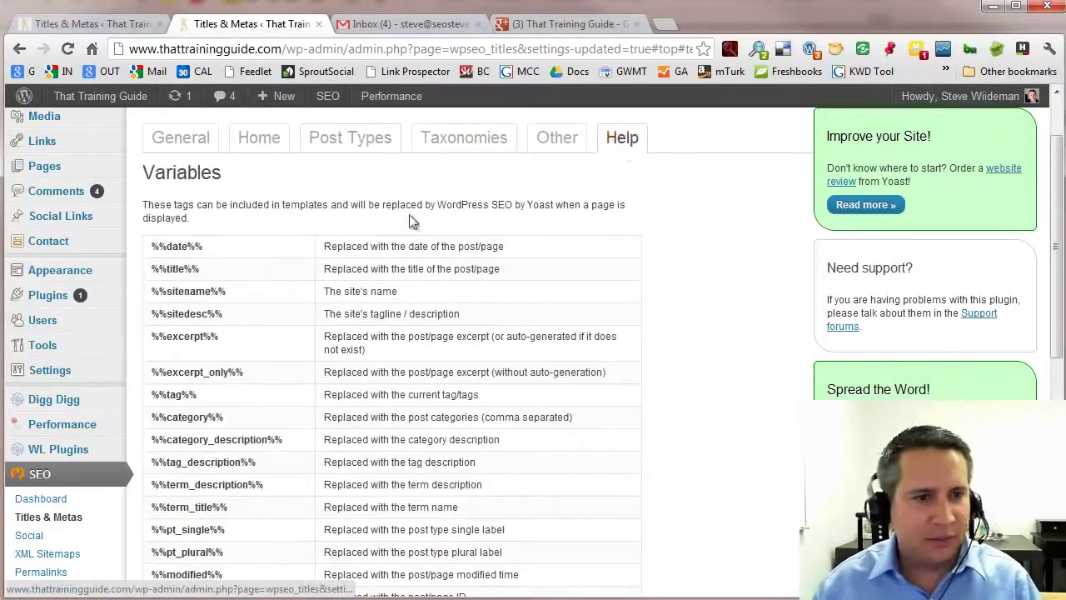
pyautogui.scroll(-10, 300, 436)
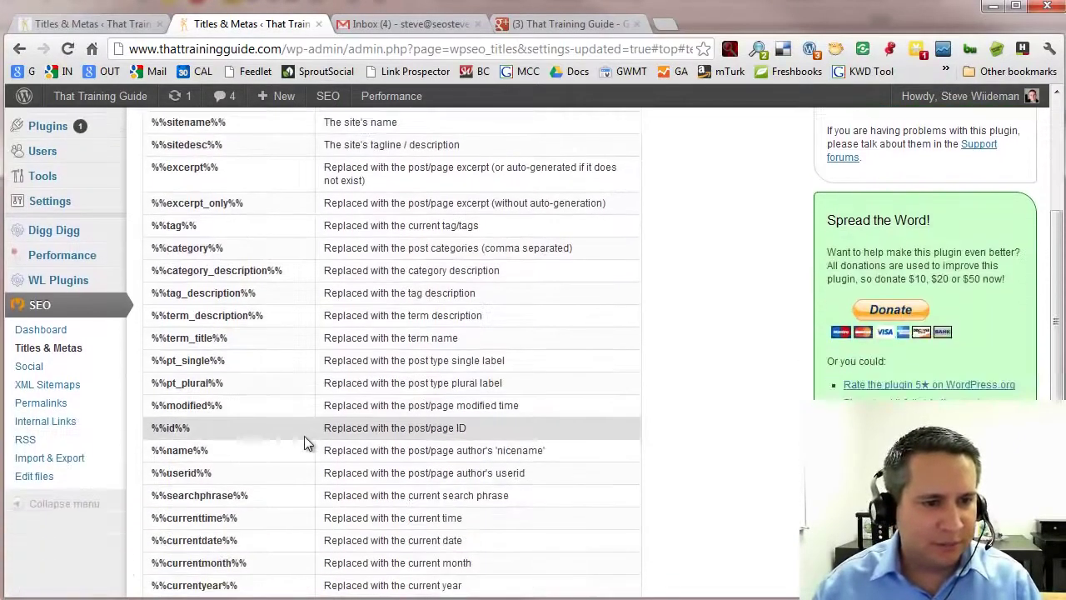
pyautogui.scroll(10, 305, 436)
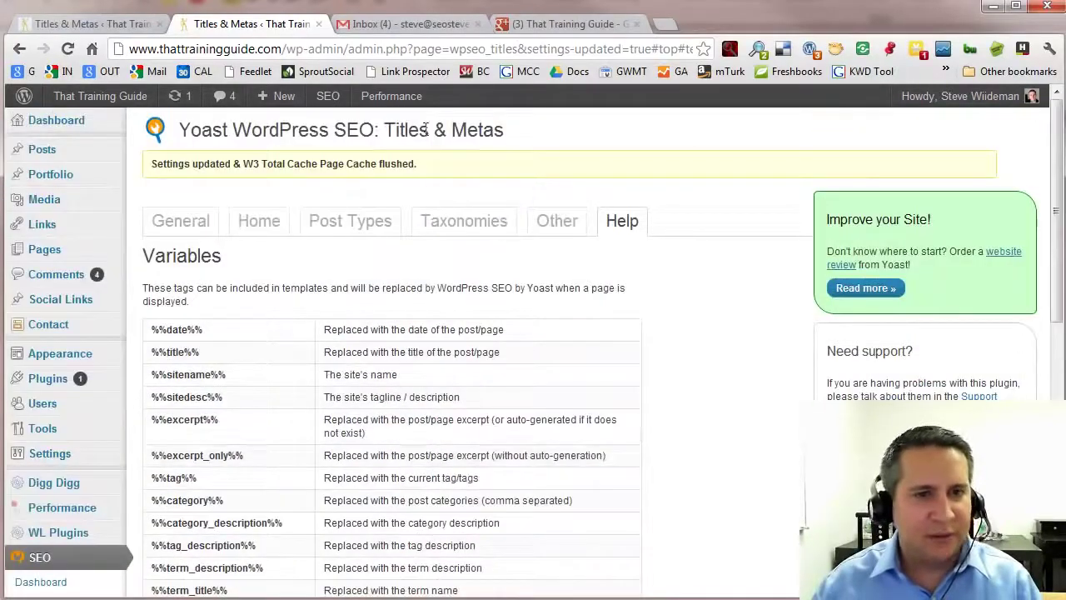
# - Clear the sample text from the Posts title template in the Post Types settings
pyautogui.click(378, 230)
pyautogui.moveTo(488, 291); pyautogui.dragTo(202, 297)
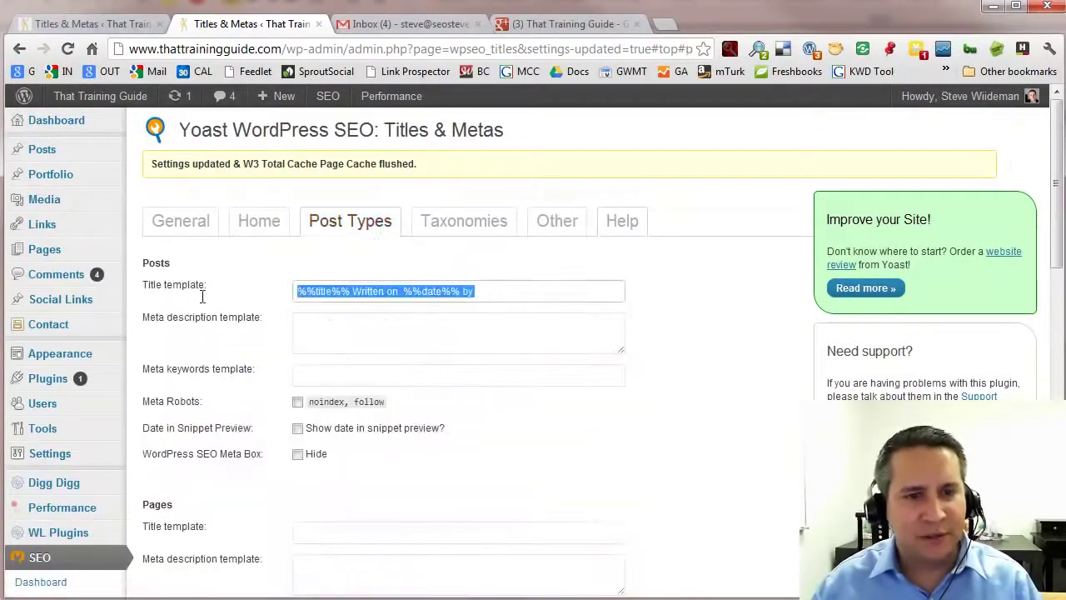
pyautogui.press('BackSpace')
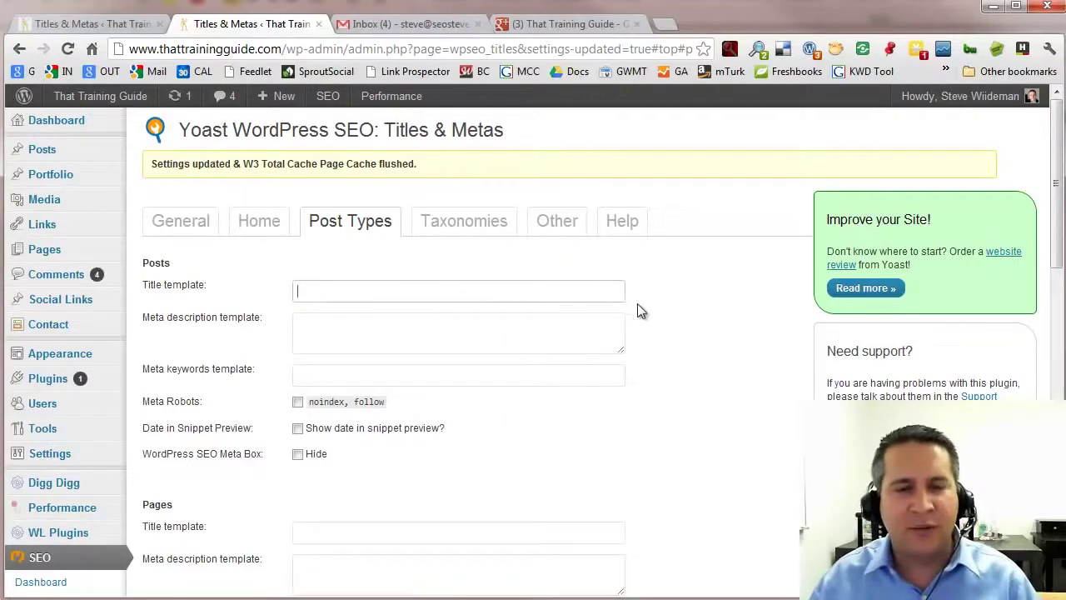
# - Review the remaining Post Types settings, including the Portfolio title and meta description under Custom Post Type Archives
pyautogui.scroll(-9, 658, 313)
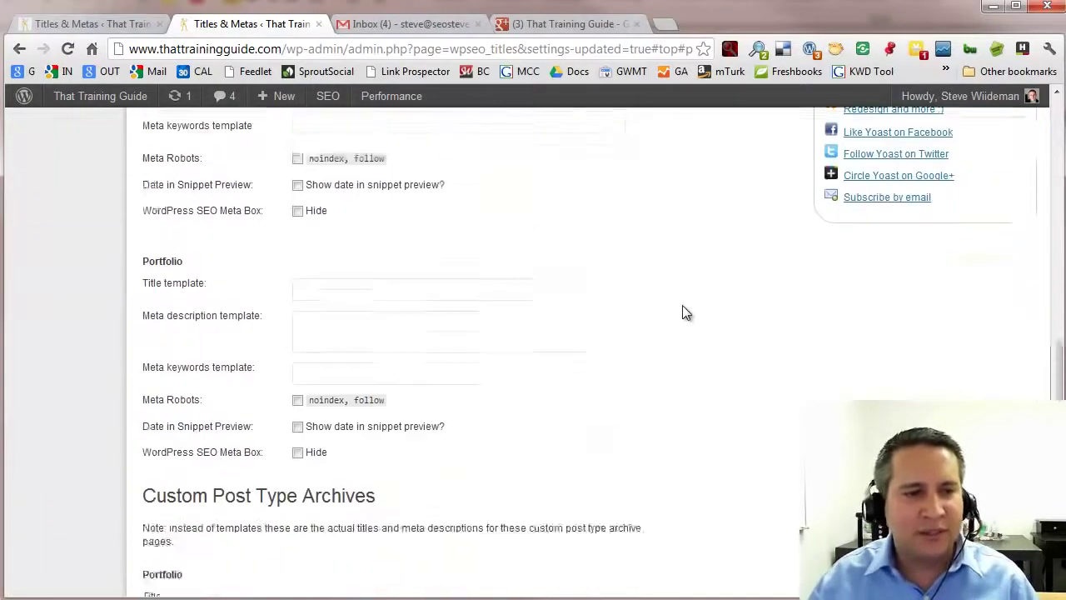
pyautogui.scroll(-2, 682, 312)
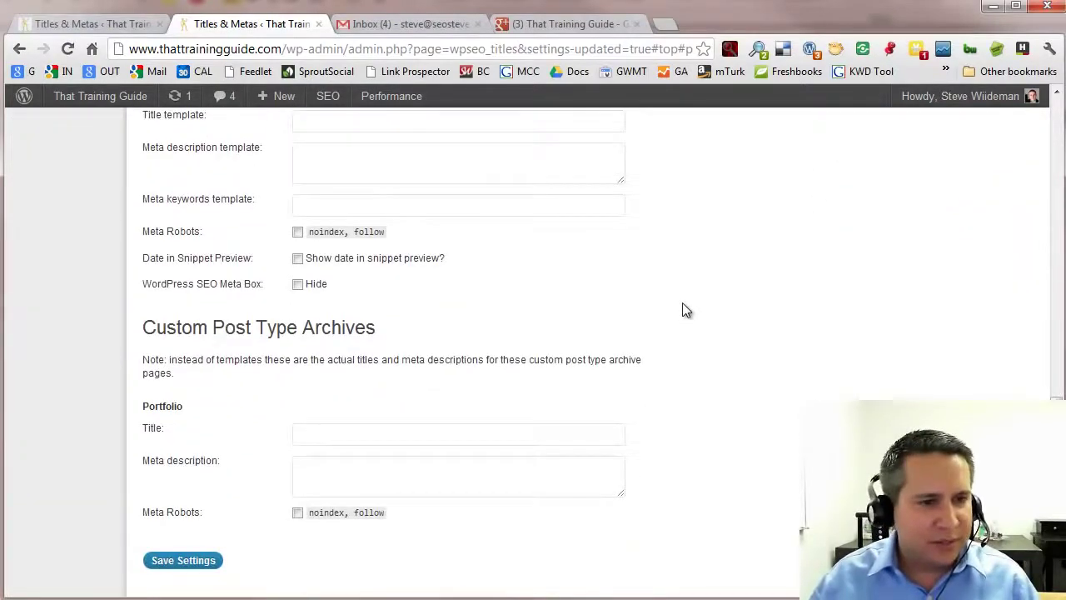
pyautogui.scroll(-1, 683, 310)
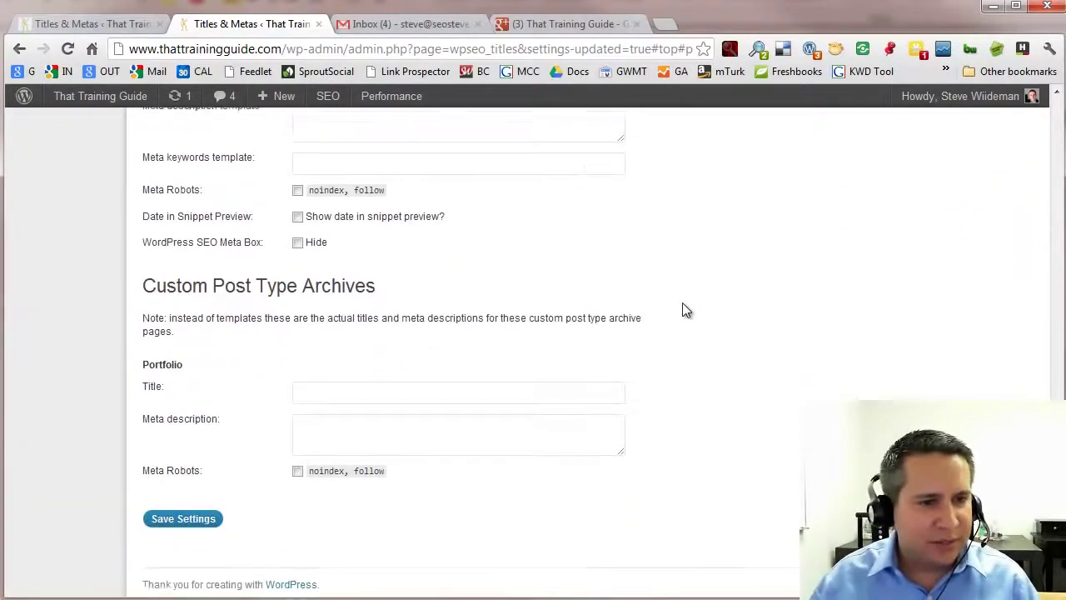
pyautogui.click(377, 386)
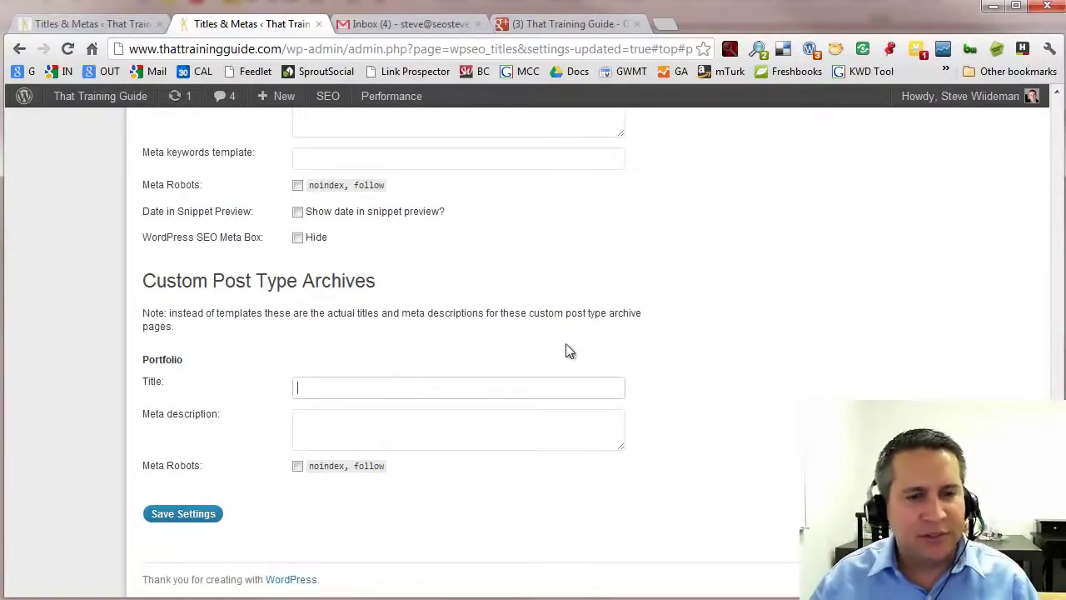
pyautogui.scroll(7, 631, 348)
pyautogui.scroll(5, 644, 350)
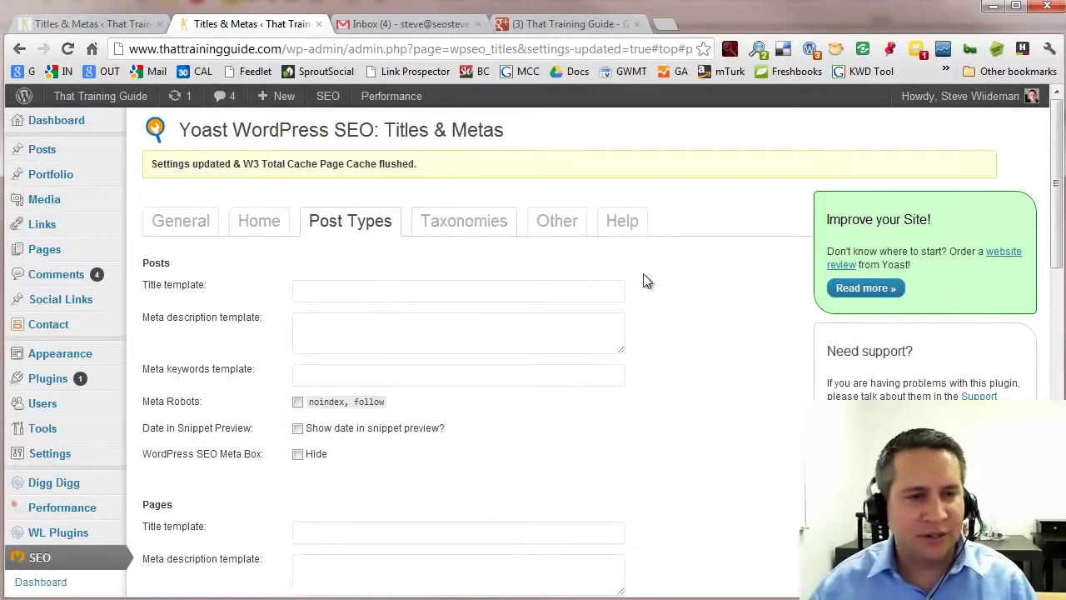
# - Open the SEO plugin's Social settings
pyautogui.scroll(-3, 641, 277)
pyautogui.click(32, 387)
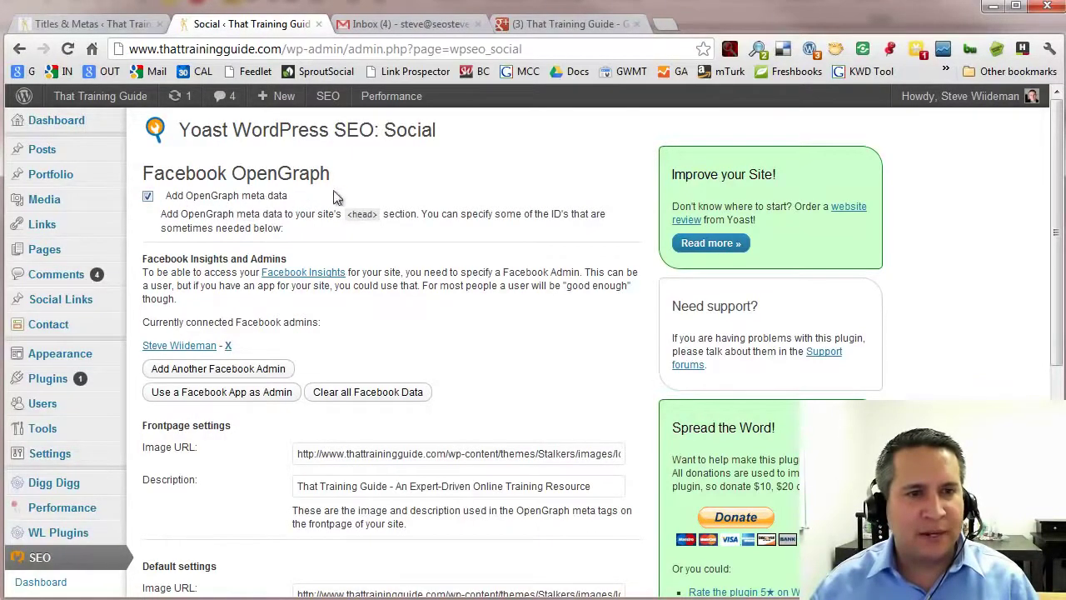
# - Open the site's front page in a new tab and view its page source
pyautogui.rightClick(110, 98)
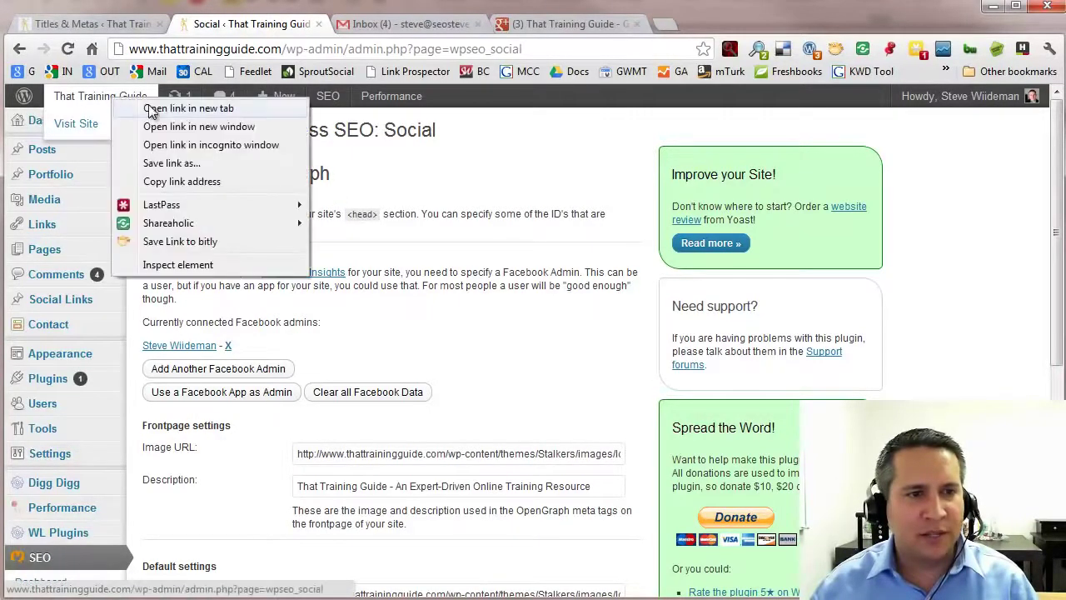
pyautogui.click(150, 108)
pyautogui.click(388, 25)
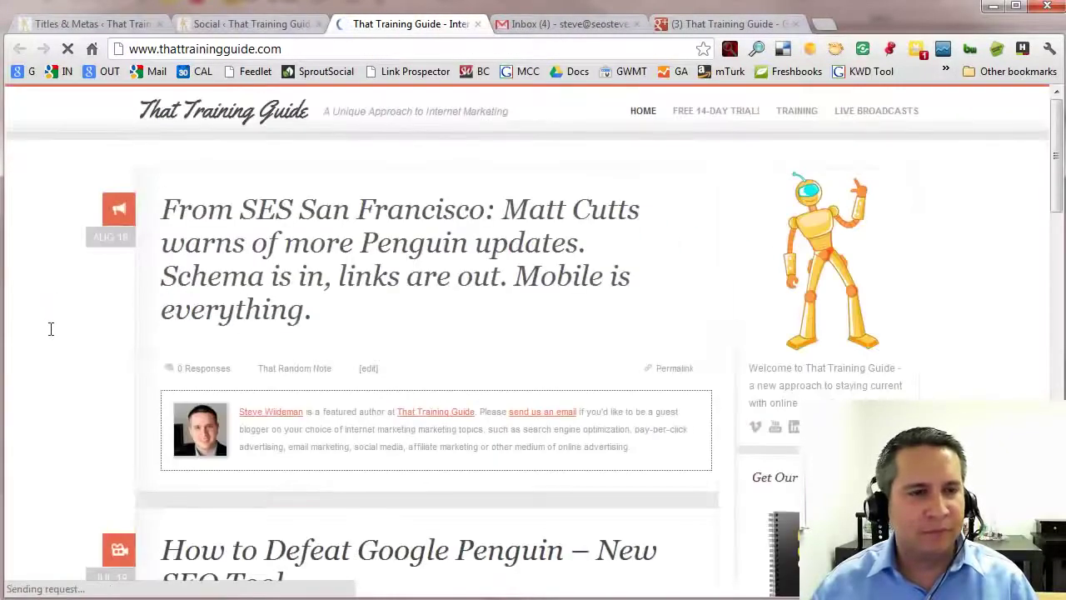
pyautogui.rightClick(50, 328)
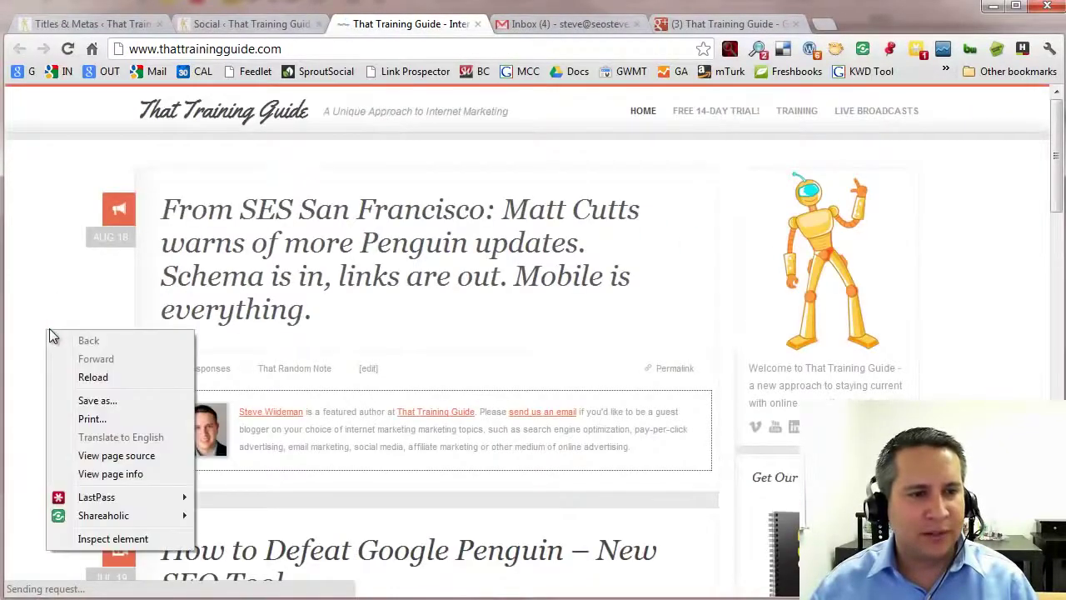
pyautogui.click(137, 455)
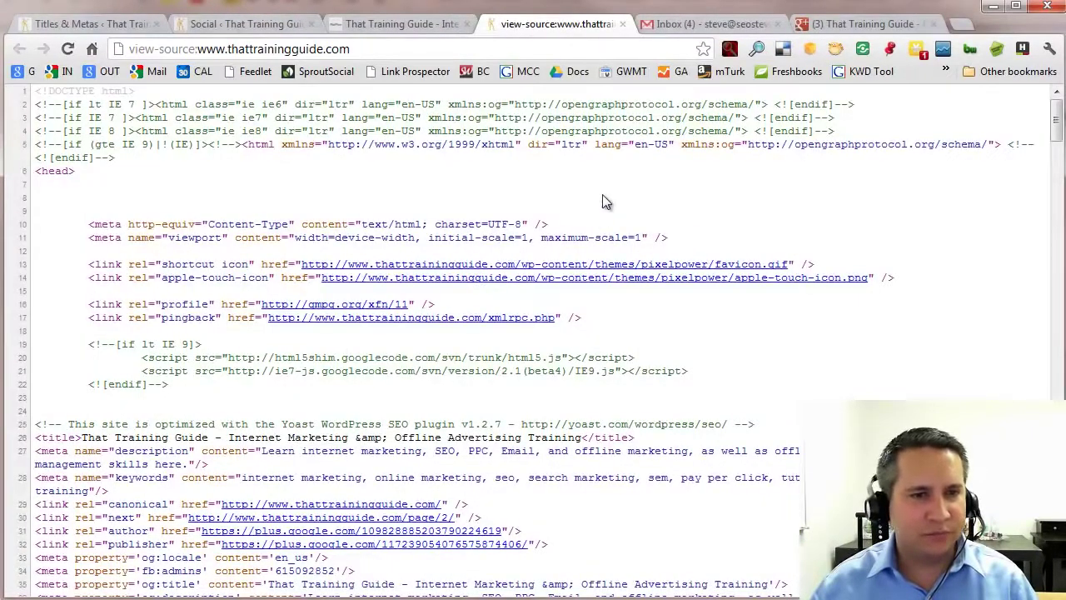
# - Search the page source for "og", inspect the OpenGraph namespace declarations and close the source view
pyautogui.hotkey('ctrl', 'f')
pyautogui.write('og')
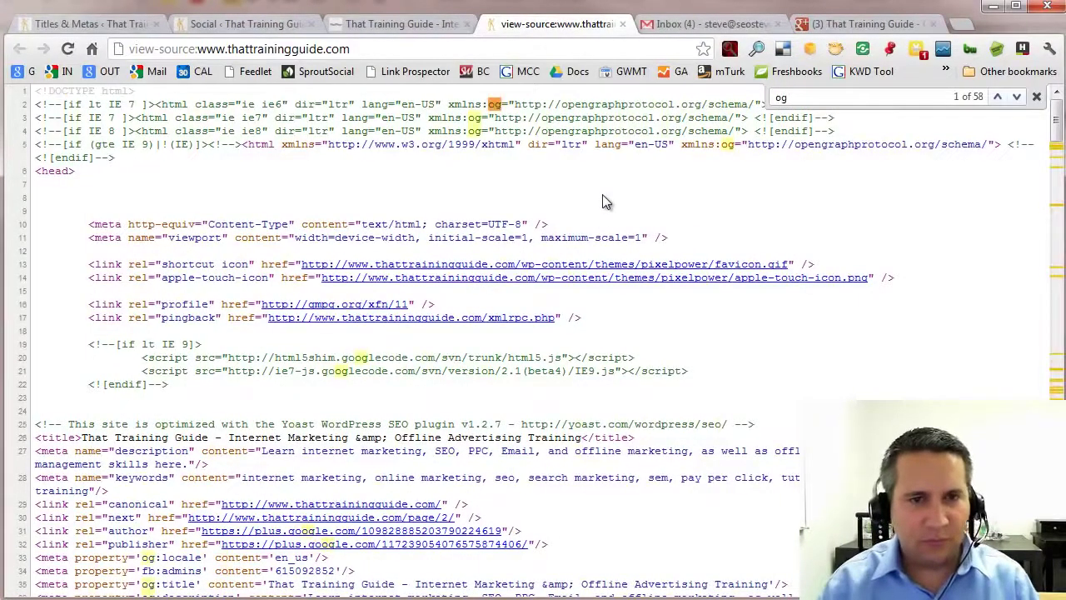
pyautogui.click(1037, 98)
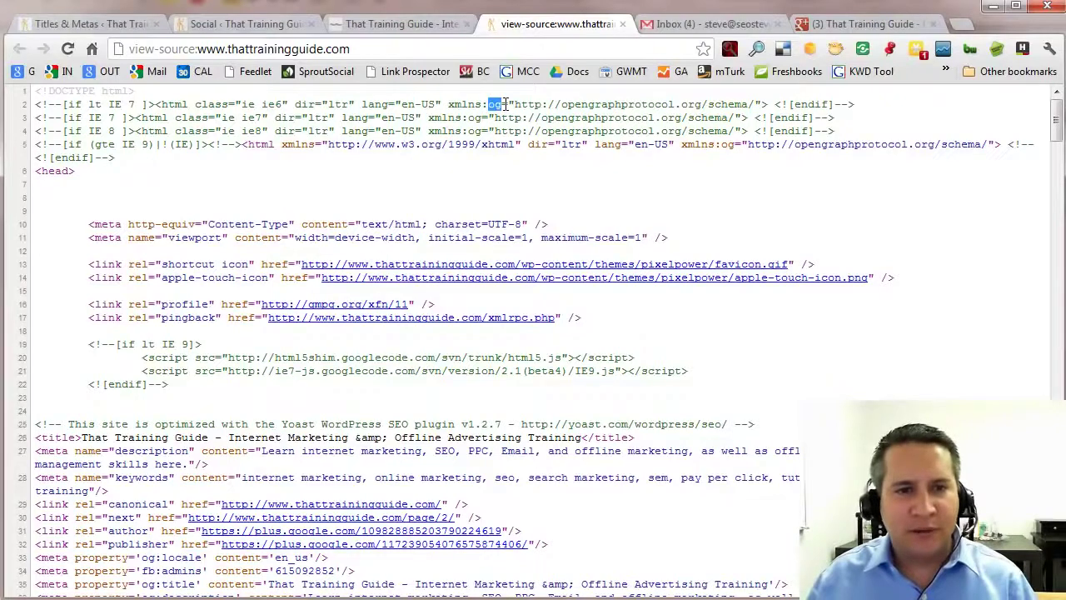
pyautogui.moveTo(505, 104); pyautogui.dragTo(753, 131)
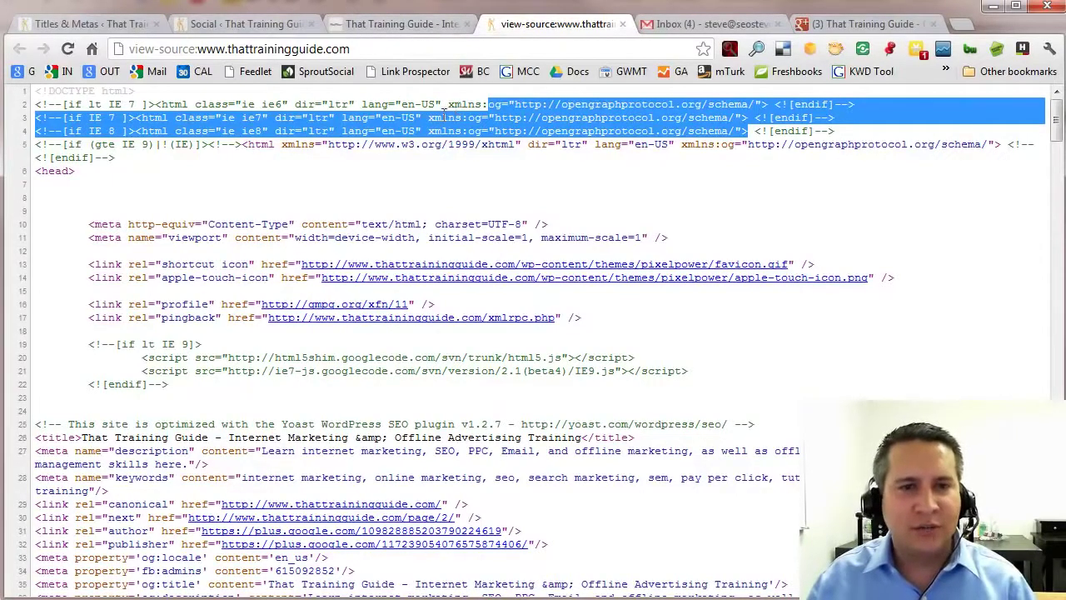
pyautogui.click(623, 25)
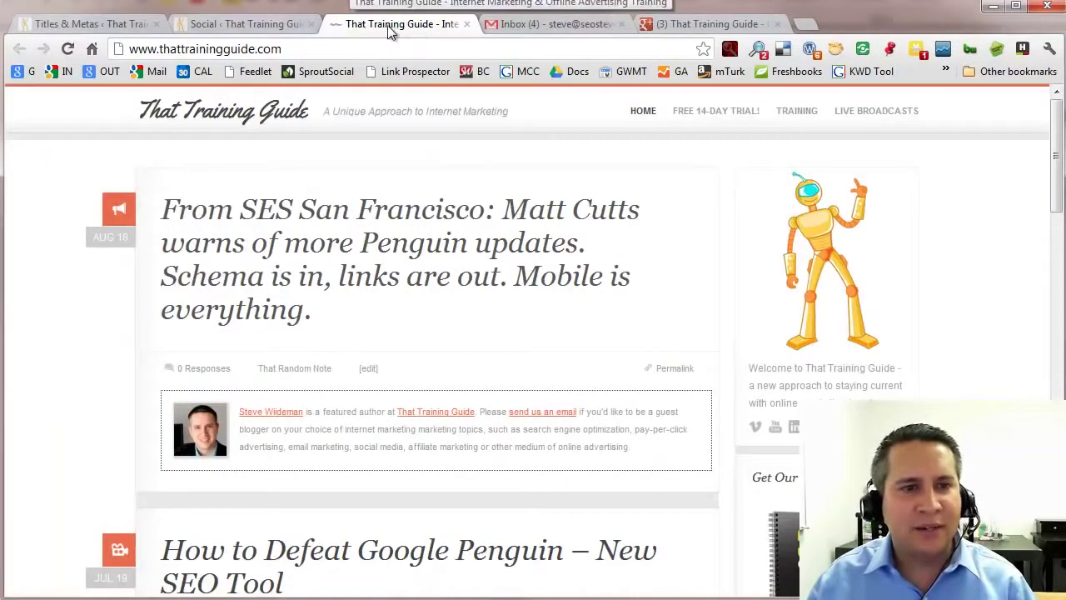
# - Return to the SEO plugin's Social settings and review the Facebook OpenGraph section, including the Frontpage image URL and description
pyautogui.click(250, 25)
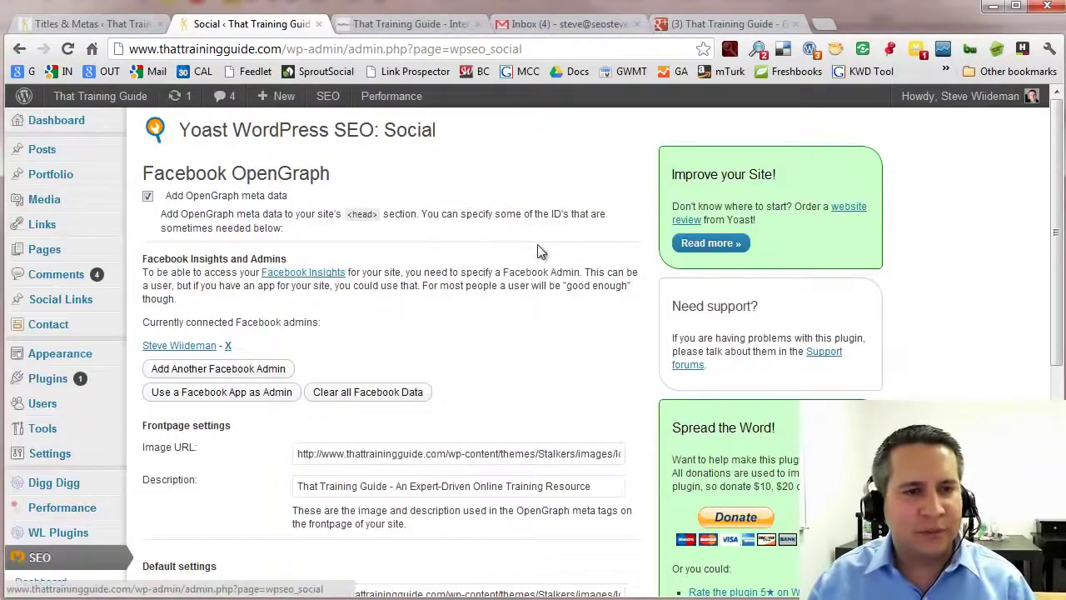
pyautogui.scroll(-1, 221, 192)
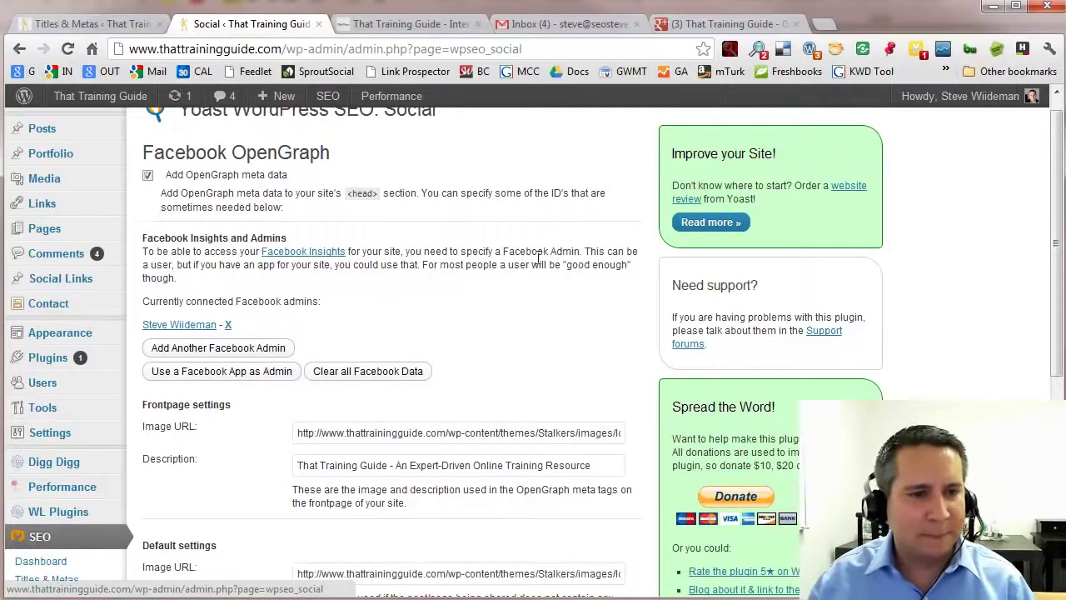
pyautogui.scroll(-3, 538, 260)
pyautogui.scroll(-1, 538, 260)
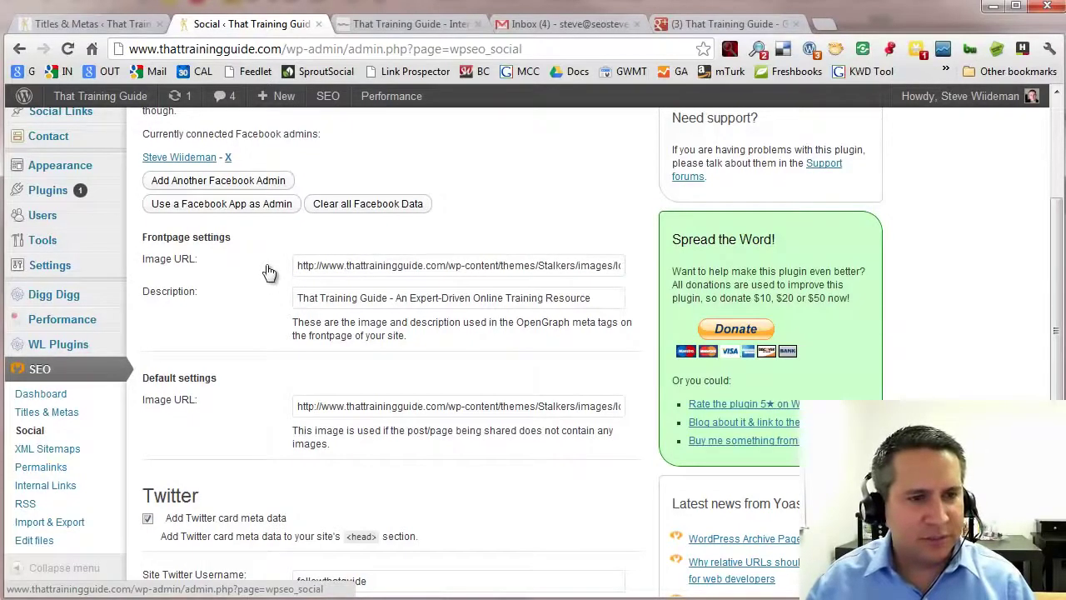
pyautogui.moveTo(304, 265); pyautogui.dragTo(637, 266)
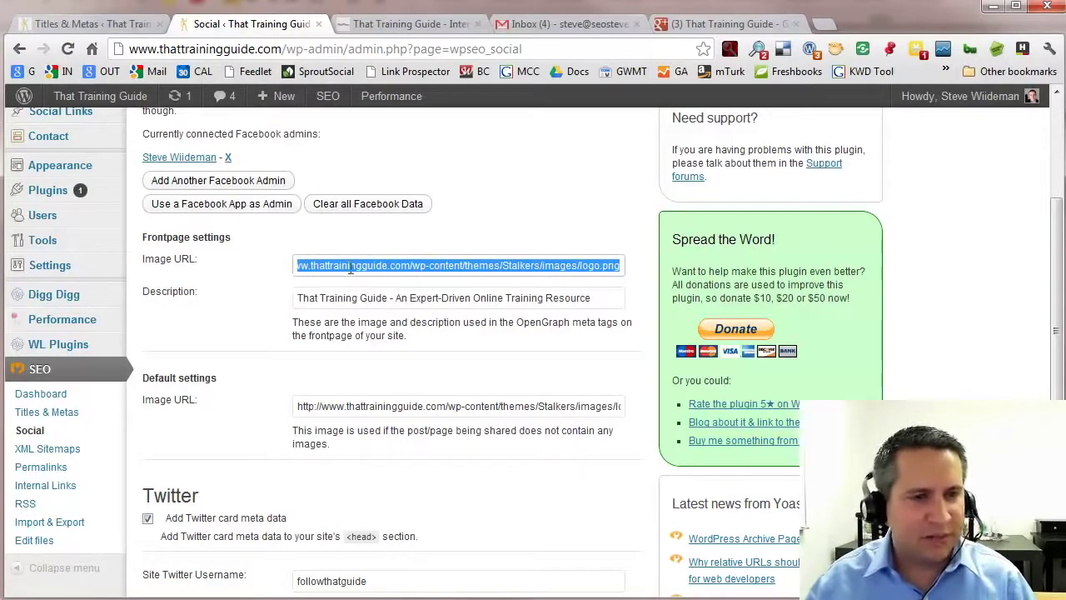
pyautogui.scroll(3, 382, 268)
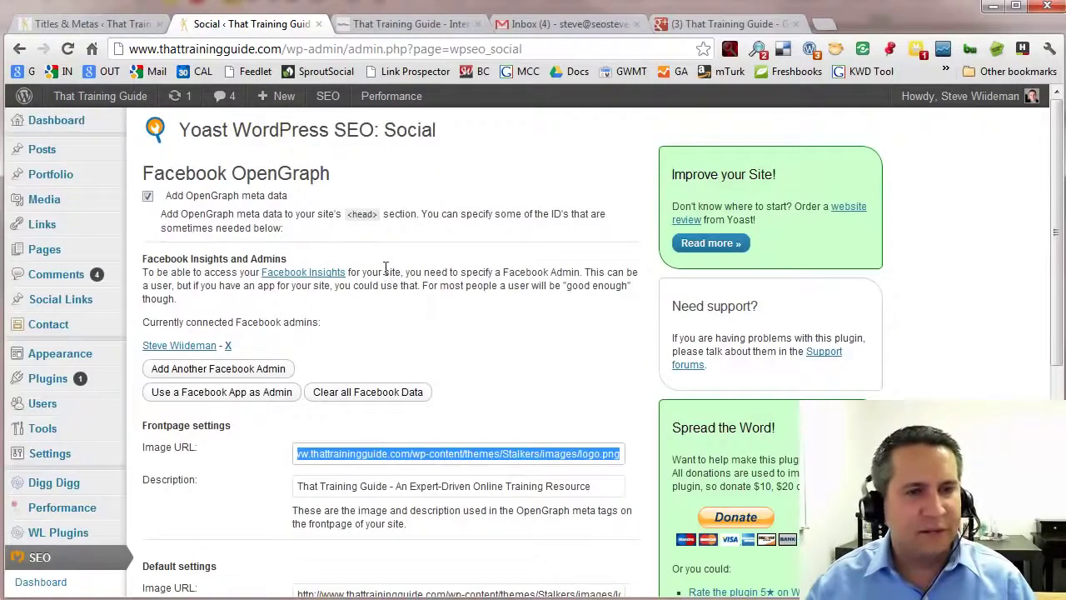
pyautogui.scroll(-3, 462, 206)
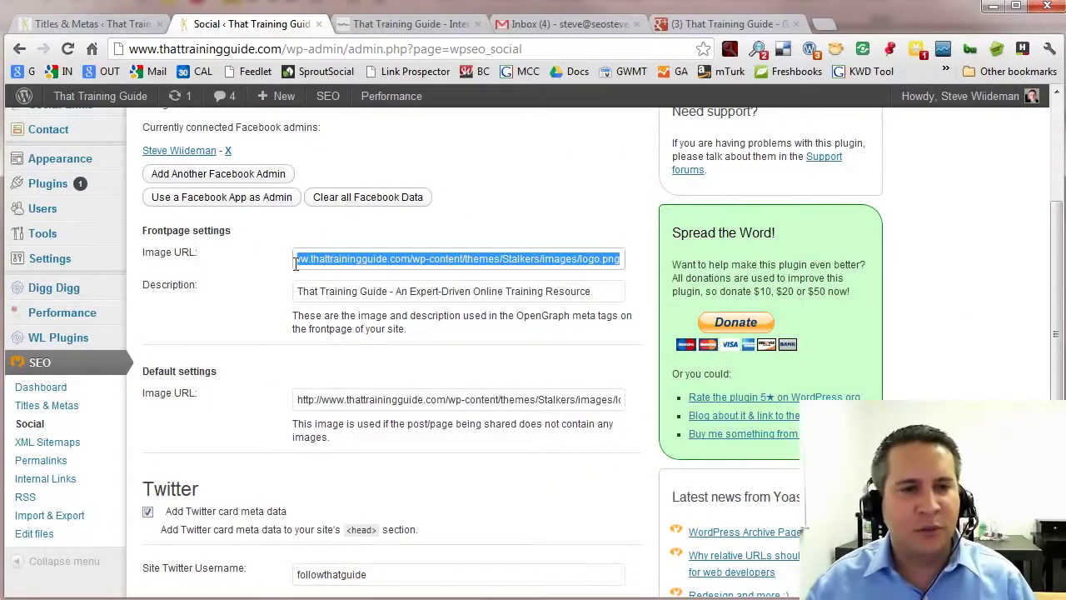
pyautogui.scroll(-2, 320, 300)
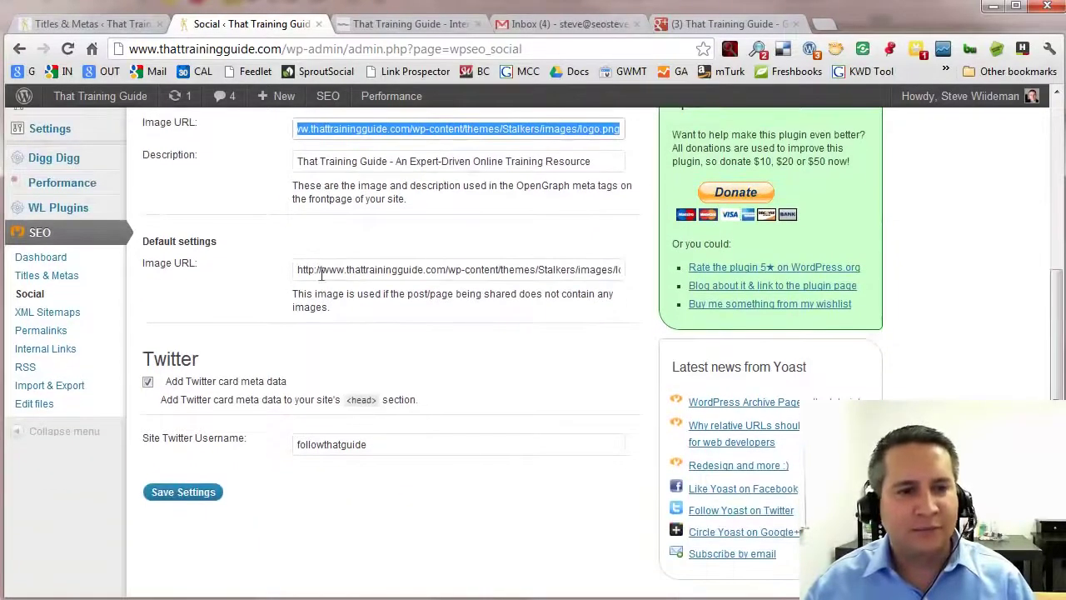
# - Examine the image URL under Default settings that is used for shared posts or pages without images
pyautogui.moveTo(300, 271); pyautogui.dragTo(639, 265)
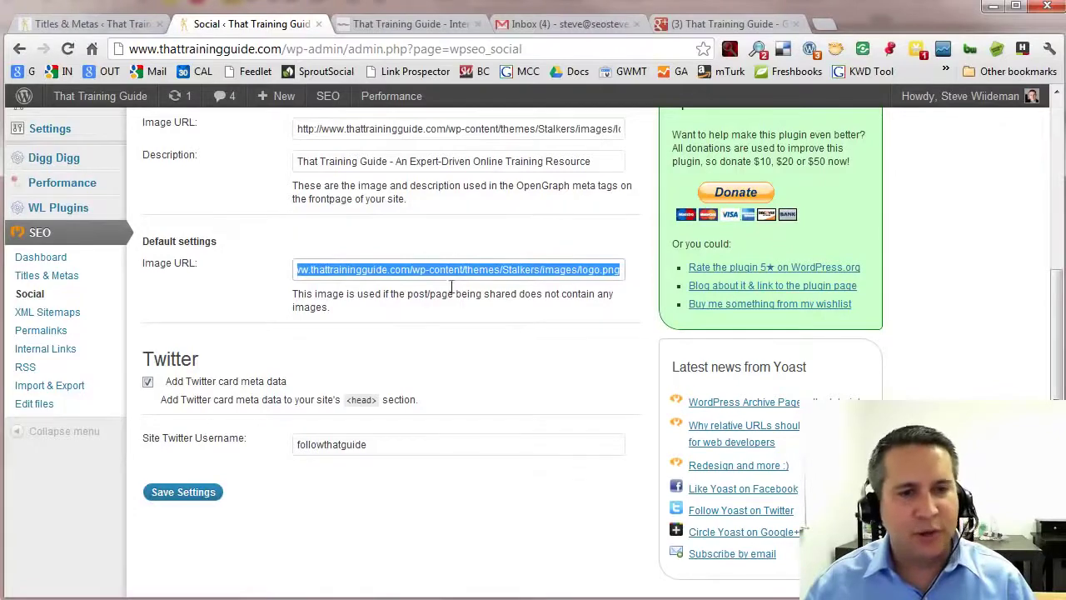
pyautogui.scroll(2, 452, 286)
pyautogui.scroll(-3, 419, 301)
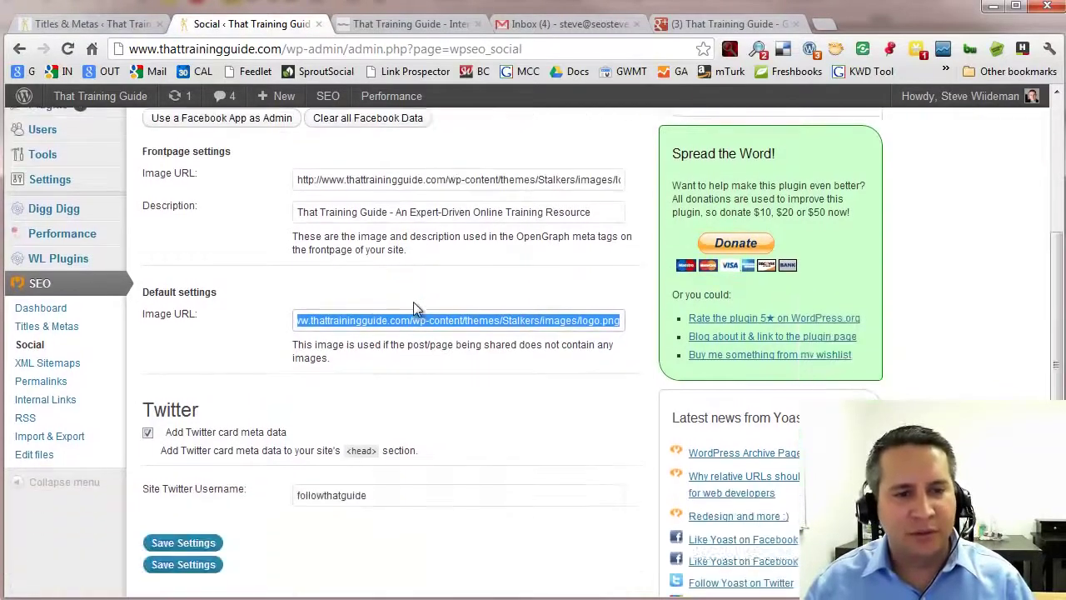
pyautogui.scroll(1, 421, 304)
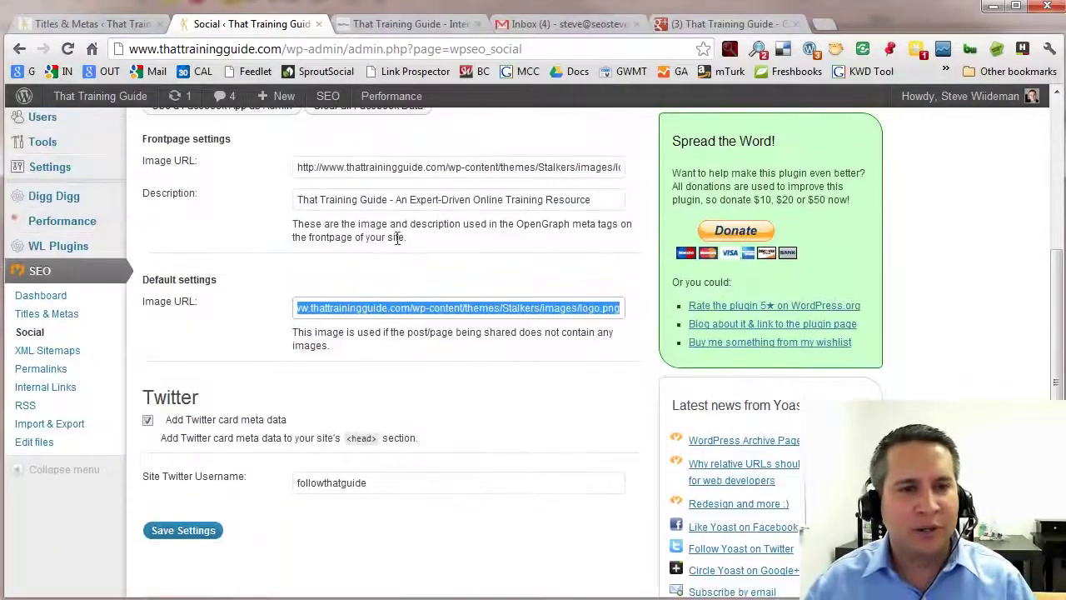
pyautogui.scroll(-1, 441, 428)
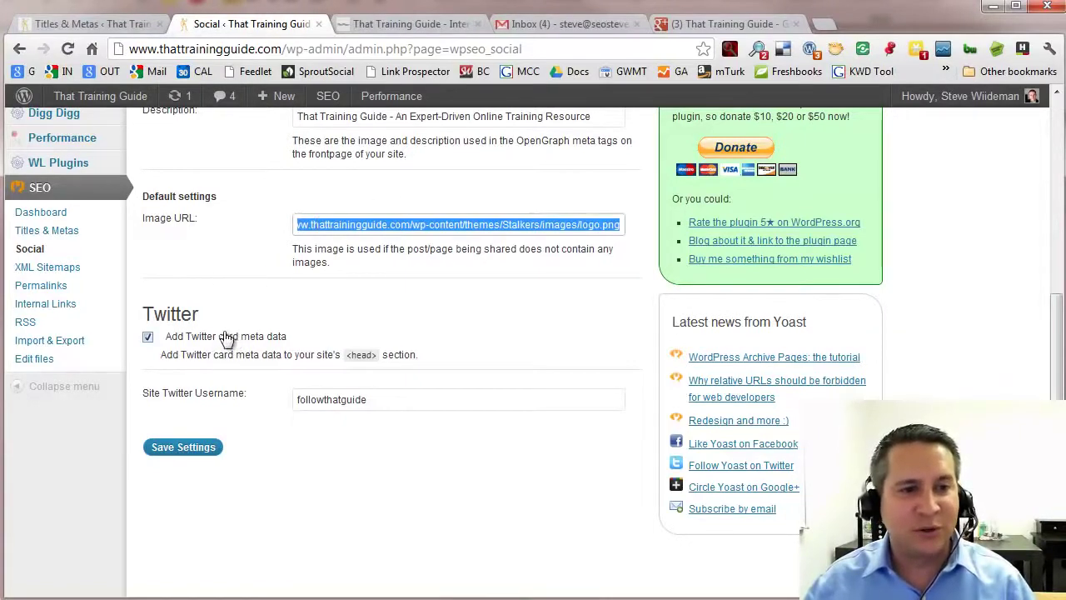
# - Review the Twitter card option and the Site Twitter Username, and look over the Social page once more
pyautogui.moveTo(383, 391); pyautogui.dragTo(269, 386)
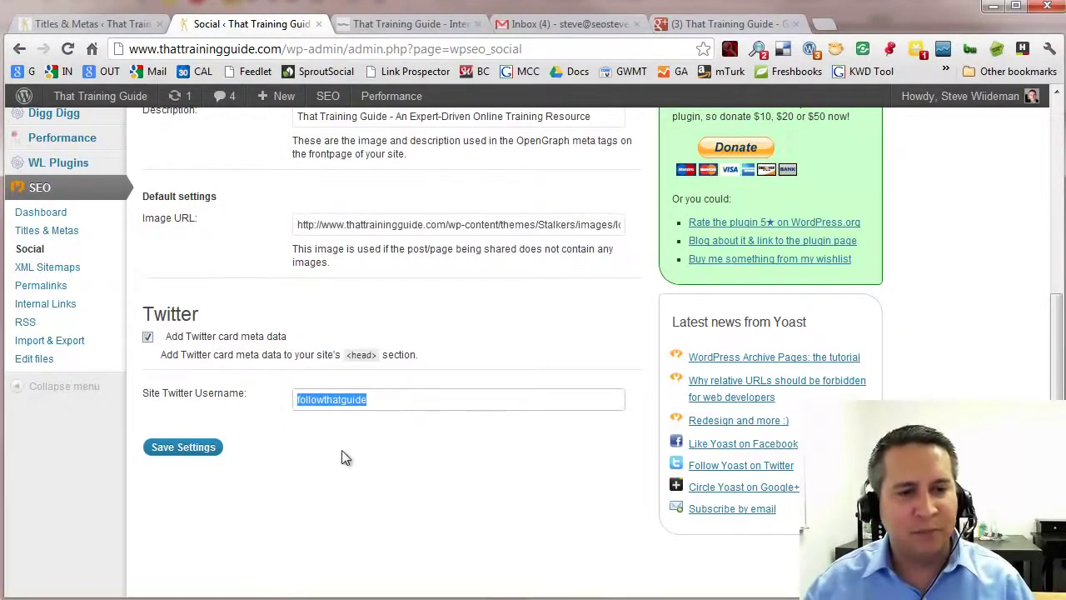
pyautogui.click(385, 400)
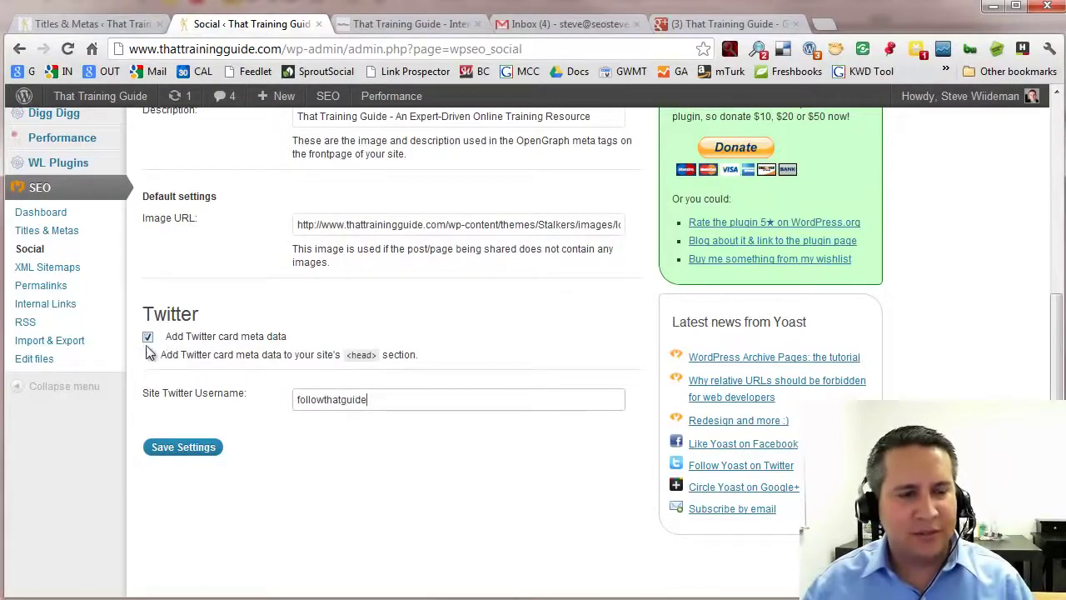
pyautogui.scroll(2, 315, 363)
pyautogui.scroll(2, 315, 363)
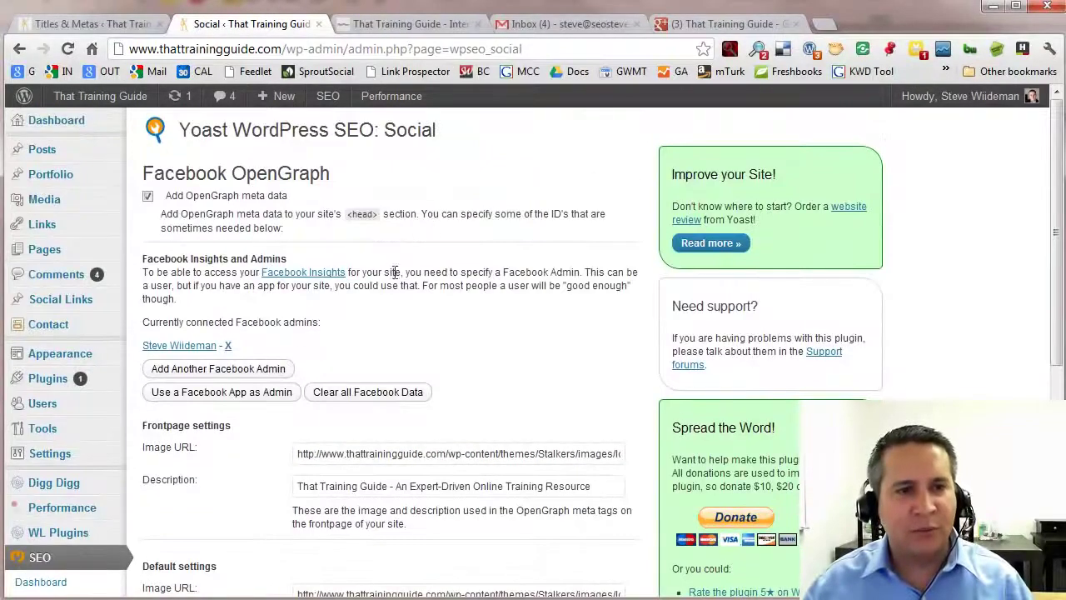
pyautogui.scroll(-3, 450, 306)
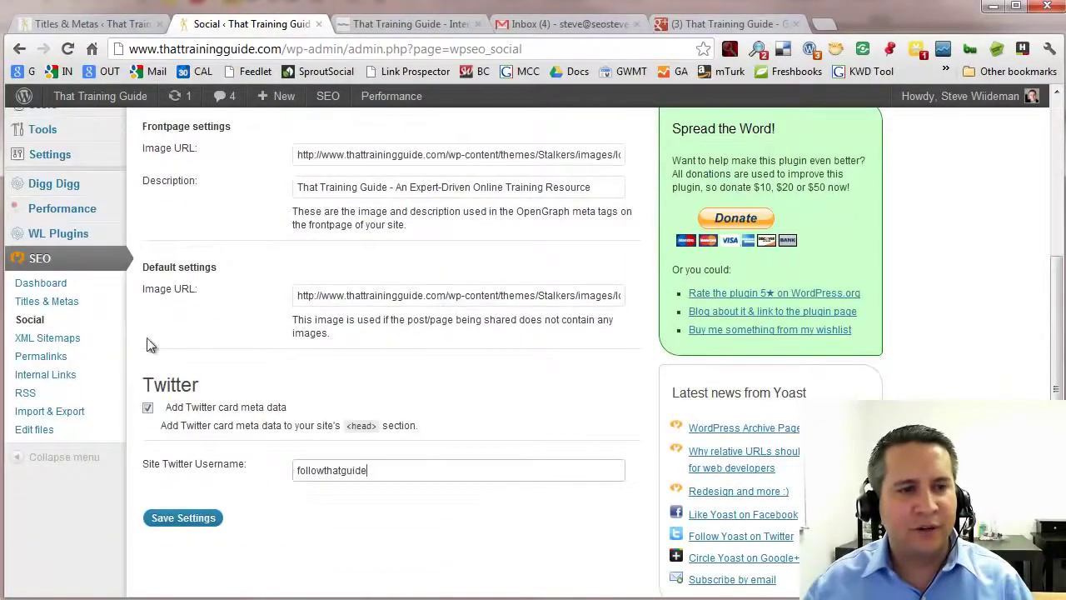
# - Open the SEO plugin's XML Sitemaps settings and view the site's XML sitemap index in a new tab
pyautogui.click(50, 343)
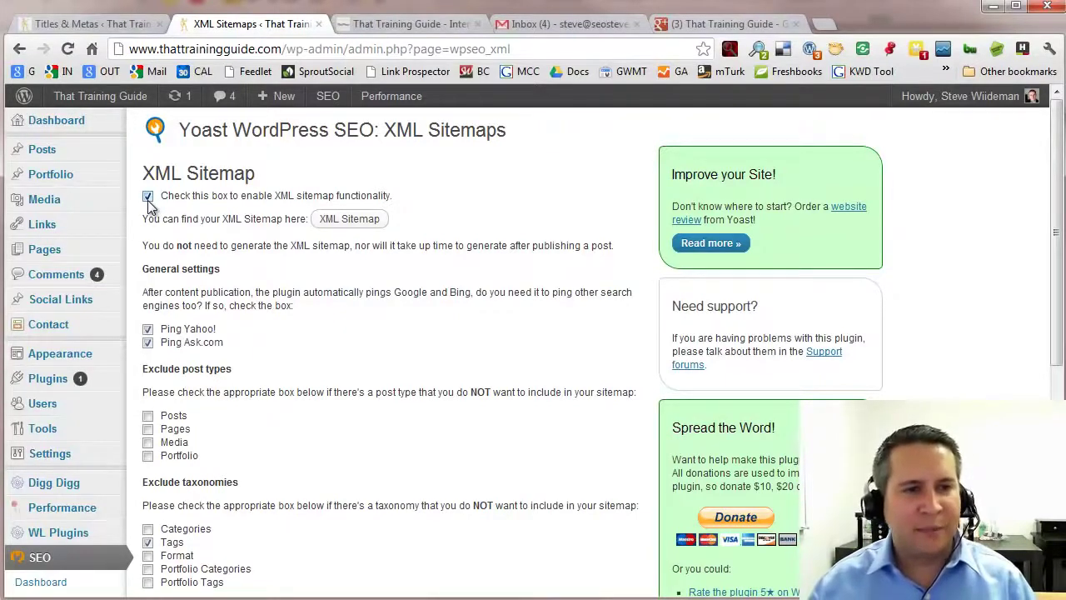
pyautogui.rightClick(339, 225)
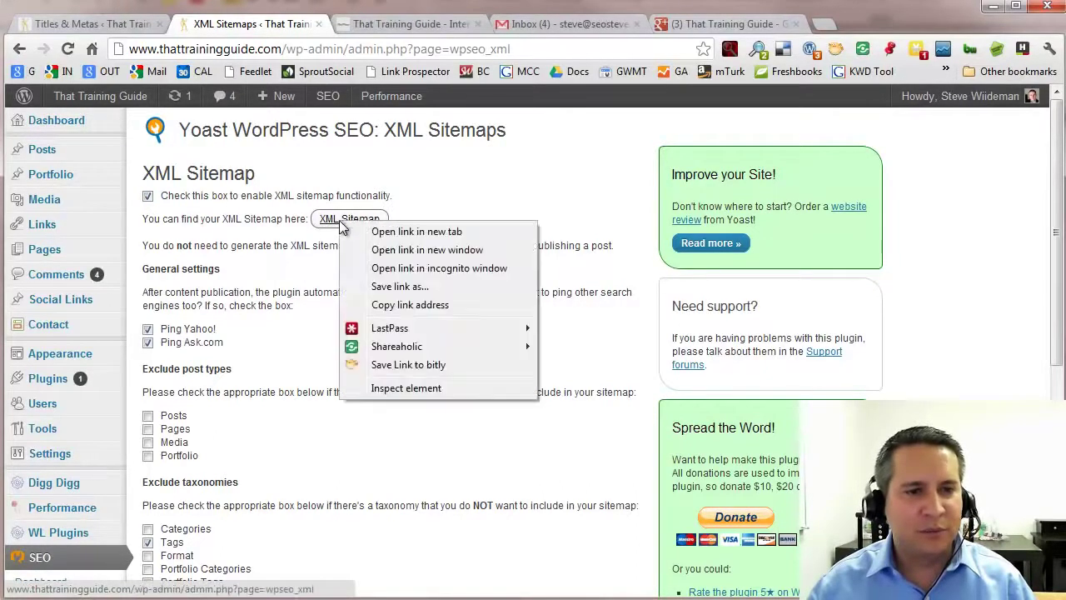
pyautogui.click(383, 233)
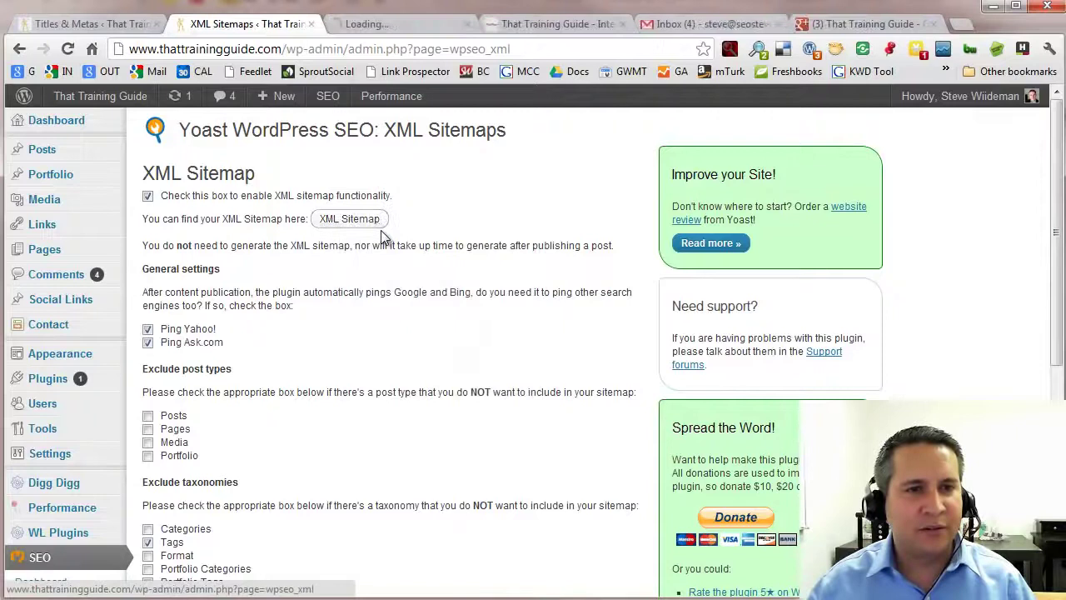
pyautogui.click(380, 25)
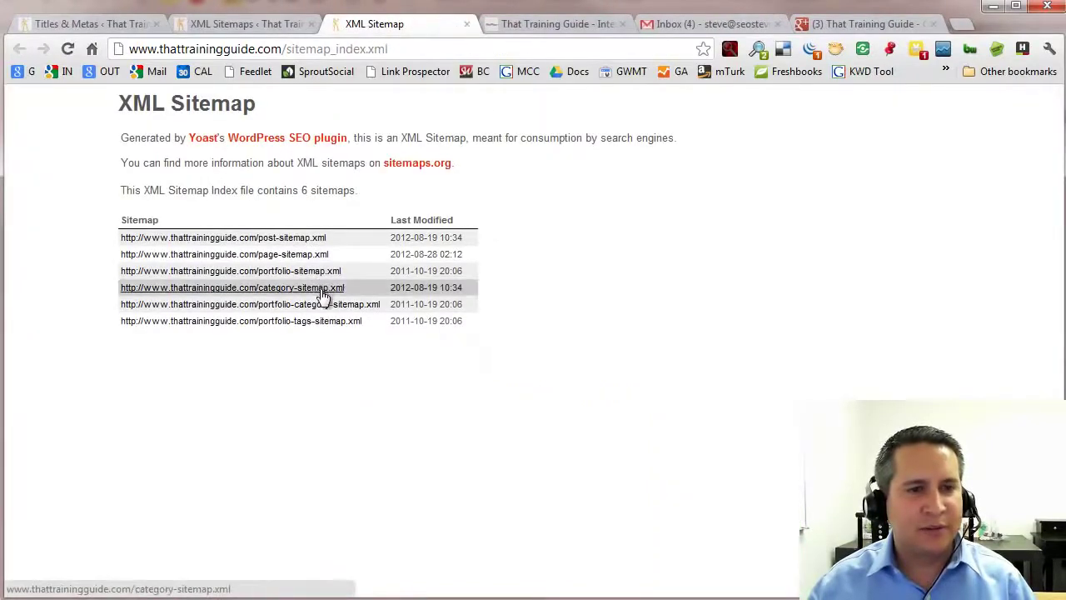
# - Open post-sitemap.xml from the index and look through its listed URLs, priorities and change frequencies
pyautogui.click(298, 241)
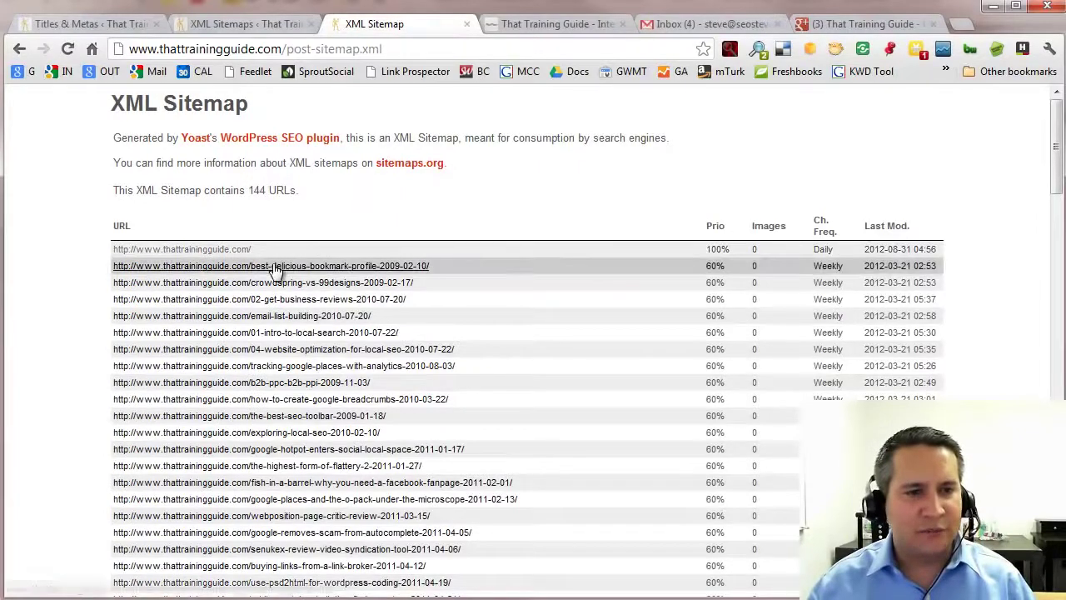
pyautogui.scroll(-1, 286, 325)
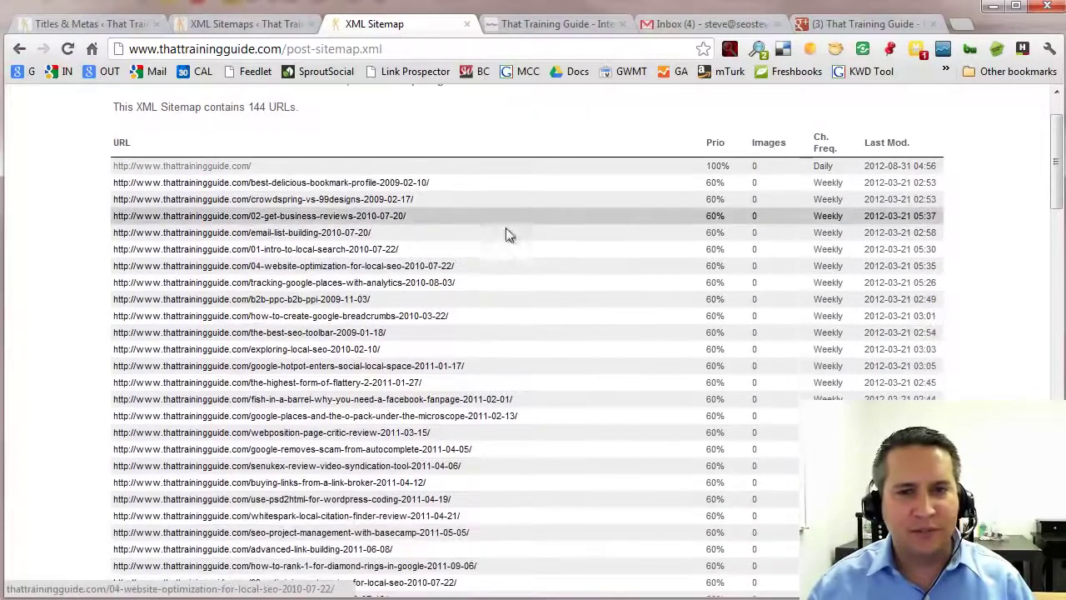
pyautogui.scroll(-5, 509, 235)
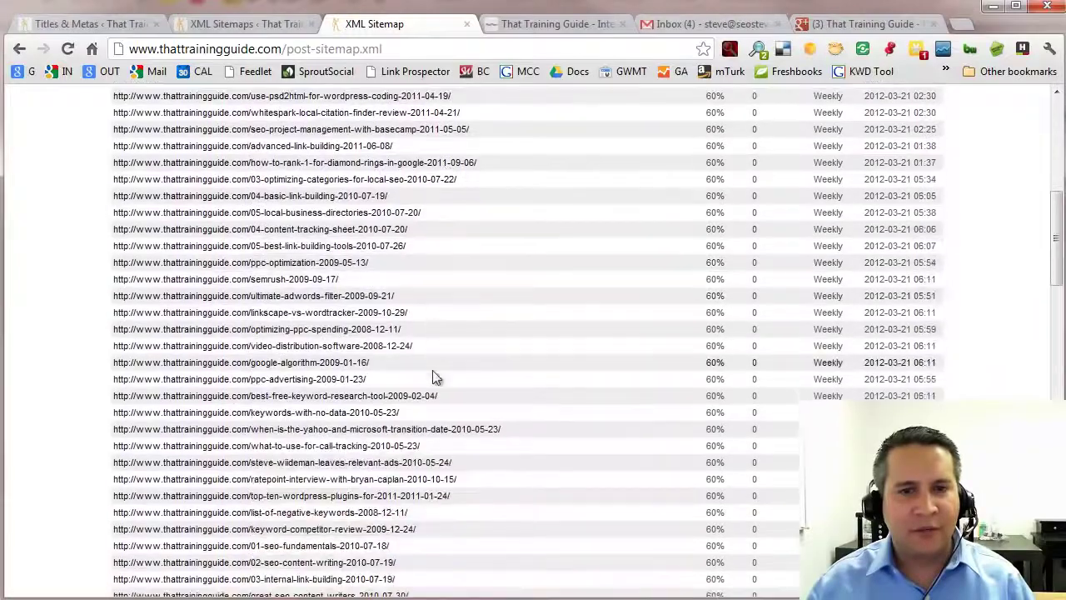
pyautogui.scroll(-4, 433, 379)
pyautogui.scroll(10, 435, 380)
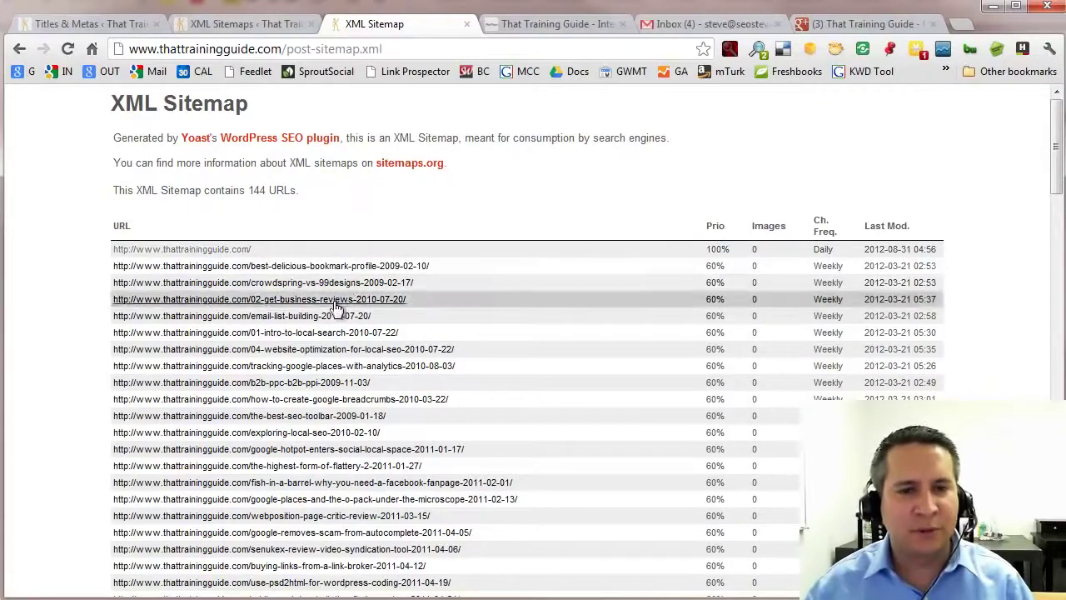
pyautogui.scroll(-2, 712, 258)
pyautogui.scroll(-20, 712, 258)
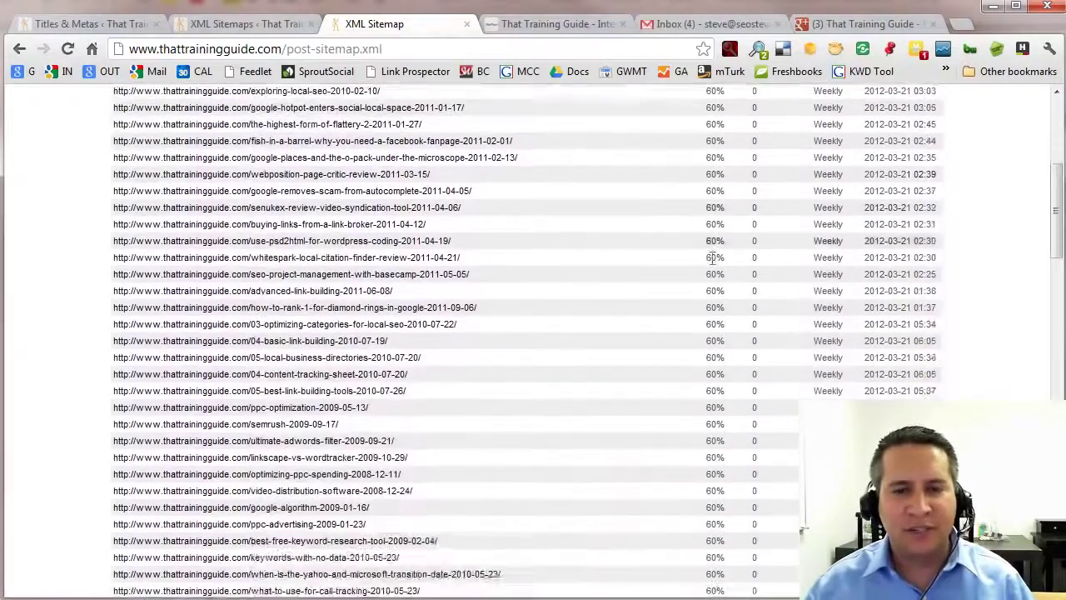
pyautogui.scroll(20, 719, 329)
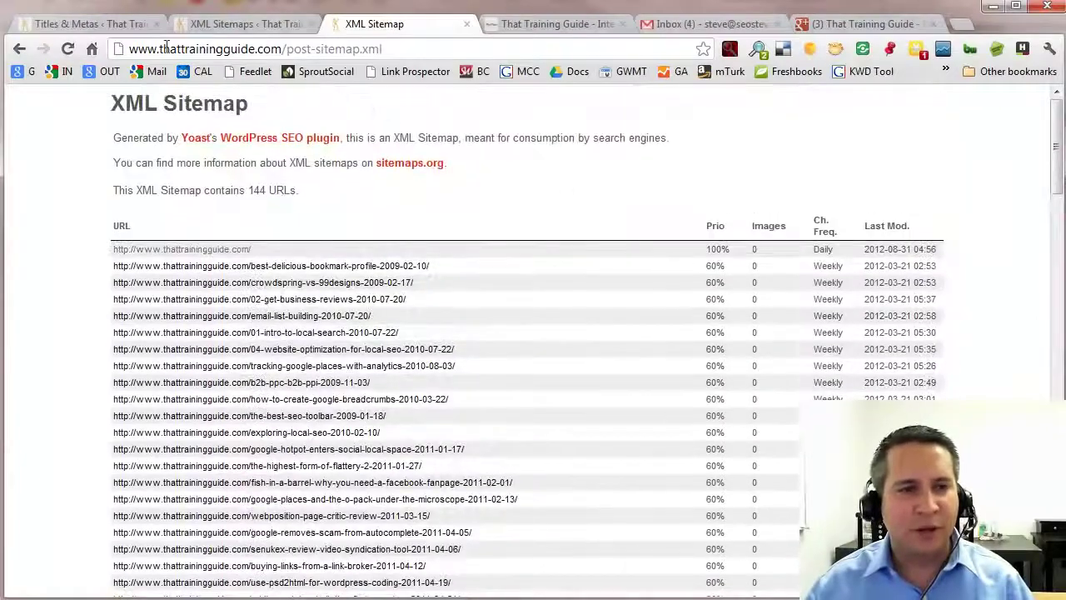
# - Return to the XML sitemap index and open page-sitemap.xml
pyautogui.click(19, 48)
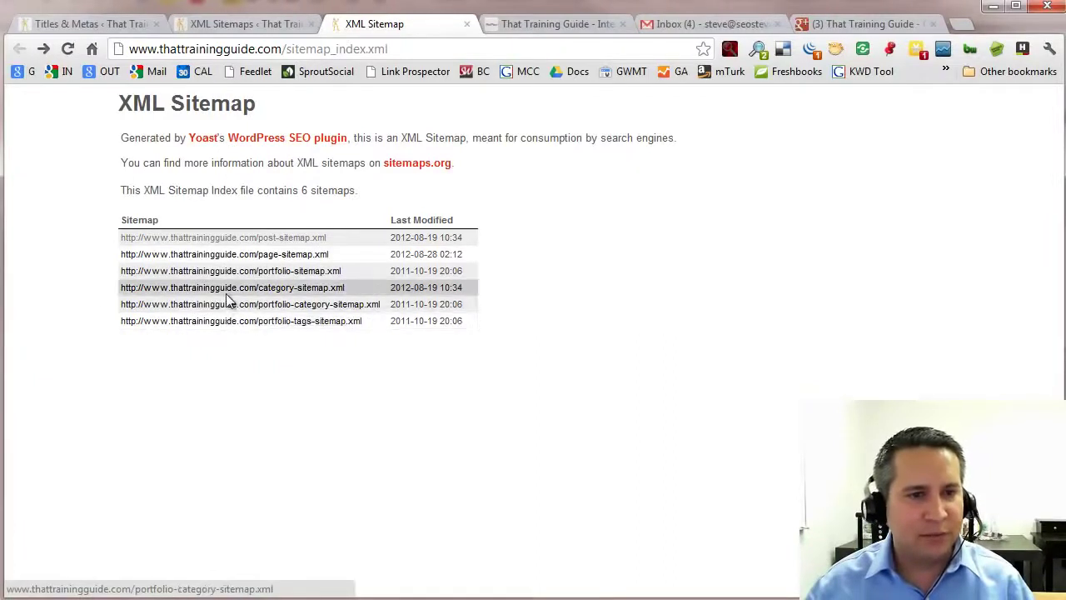
pyautogui.click(254, 255)
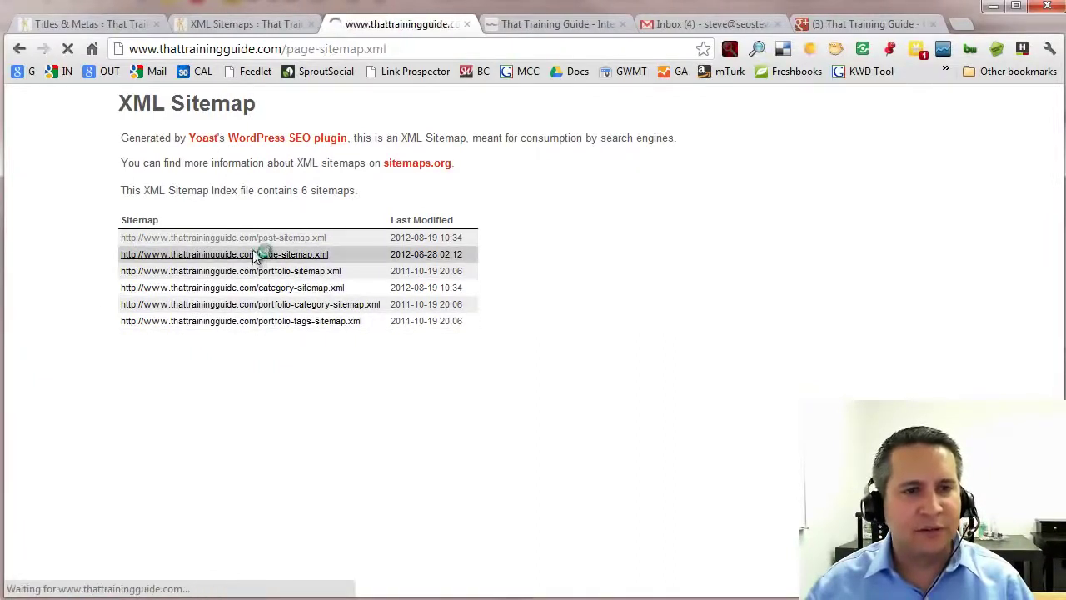
# - Look through the URLs listed in page-sitemap.xml and close the sitemap tab
pyautogui.scroll(-10, 429, 174)
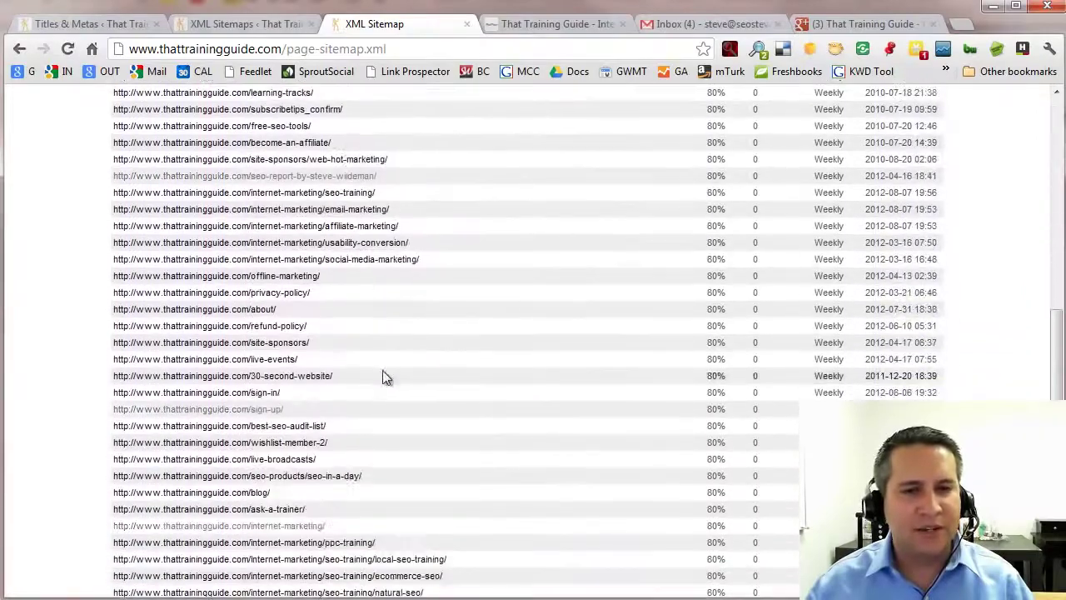
pyautogui.scroll(10, 391, 358)
pyautogui.click(466, 24)
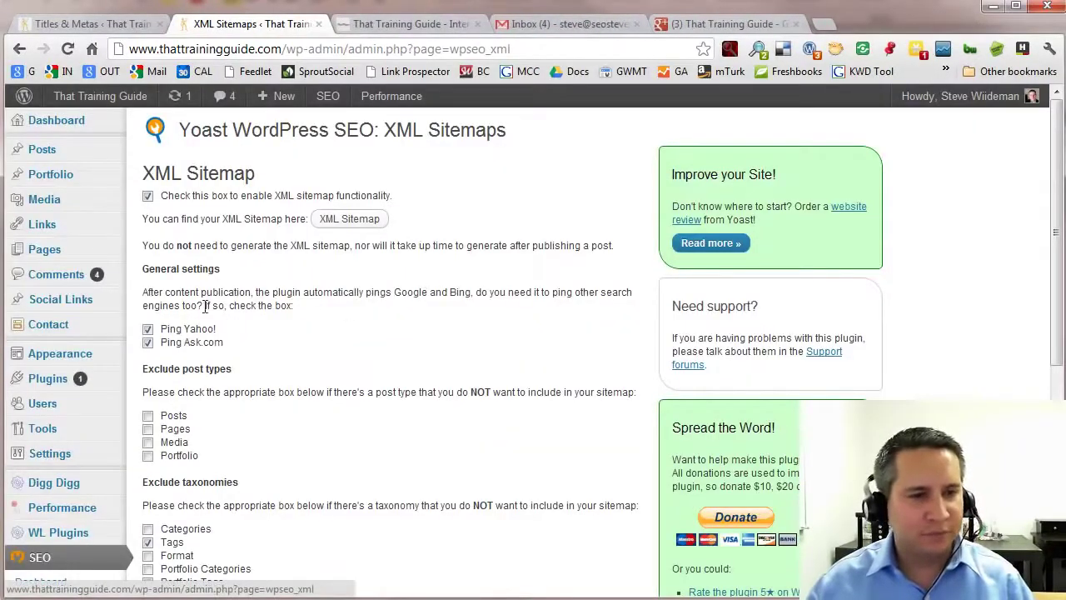
# - Review the XML Sitemaps settings: the Yahoo and Ask.com ping options, the excluded post types and the excluded taxonomies
pyautogui.scroll(-1, 241, 307)
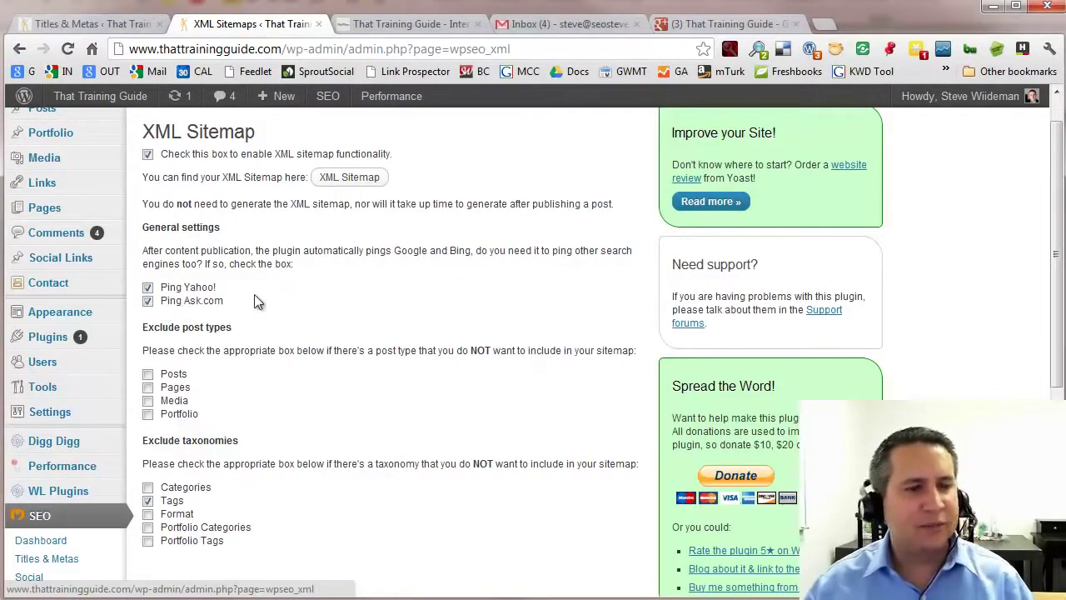
pyautogui.scroll(-3, 254, 294)
pyautogui.scroll(3, 257, 296)
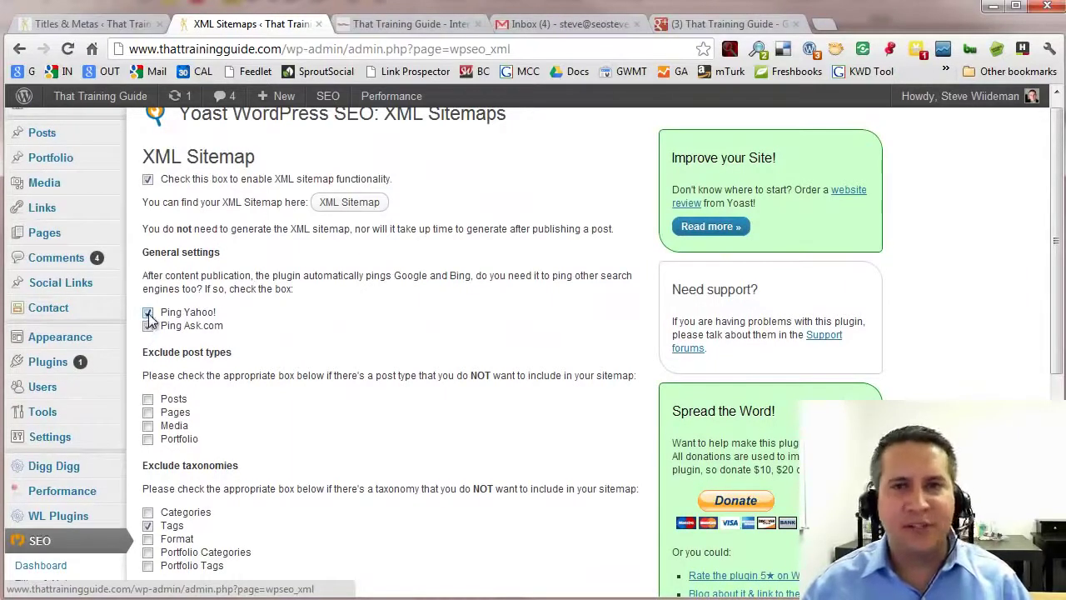
pyautogui.scroll(-1, 289, 336)
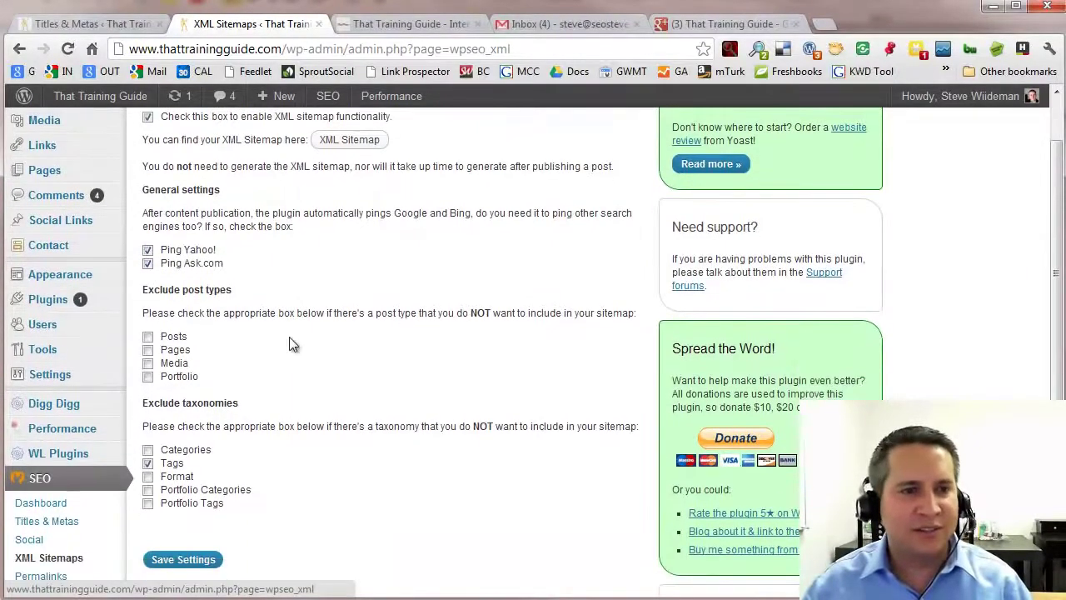
pyautogui.scroll(-1, 292, 344)
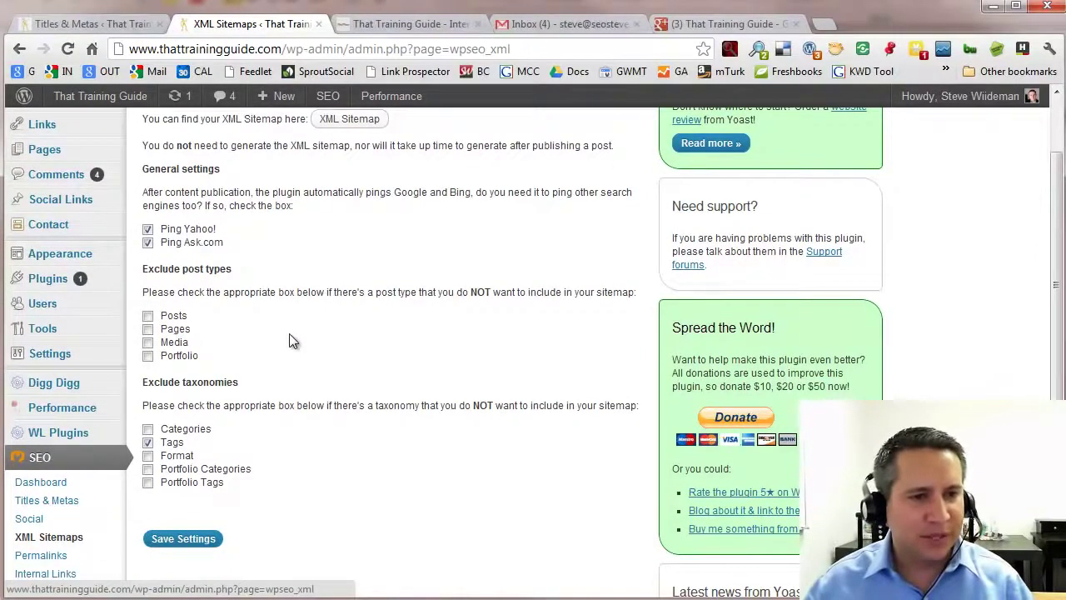
pyautogui.scroll(-1, 290, 330)
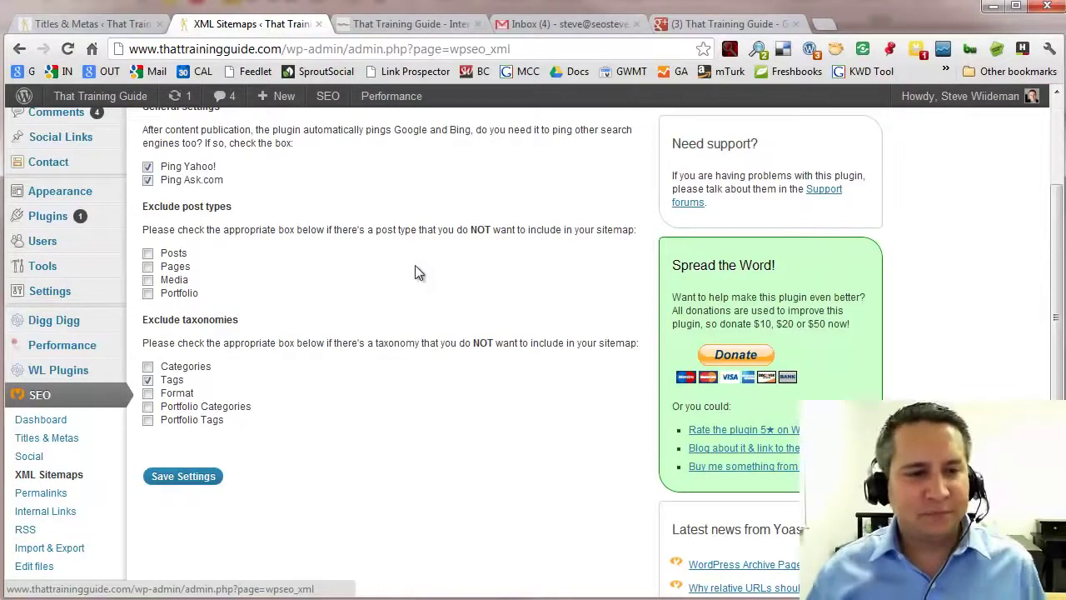
pyautogui.scroll(-1, 284, 375)
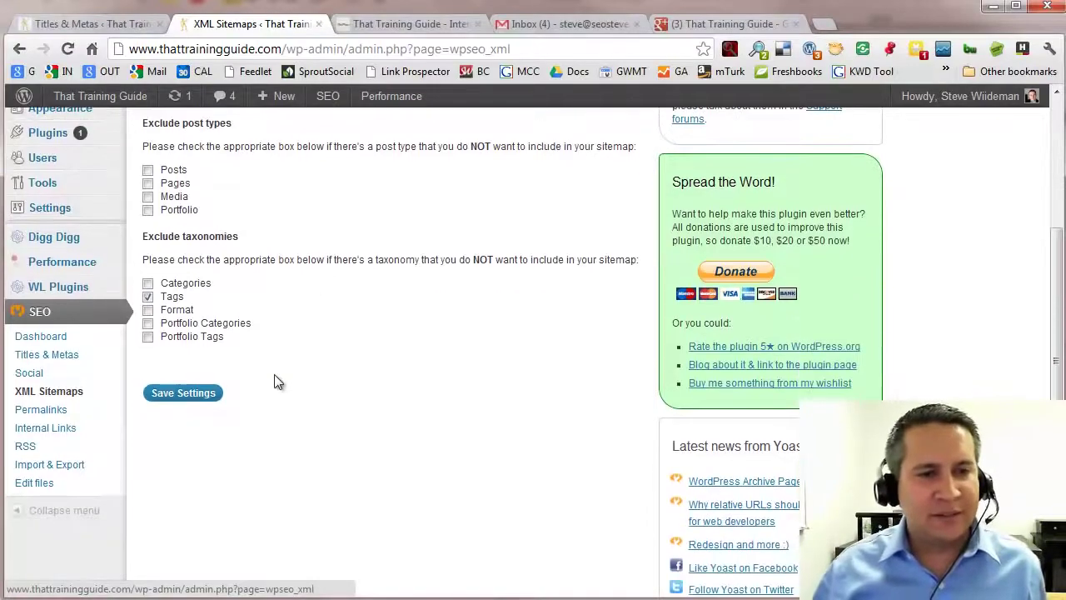
pyautogui.scroll(4, 274, 381)
pyautogui.scroll(-3, 277, 380)
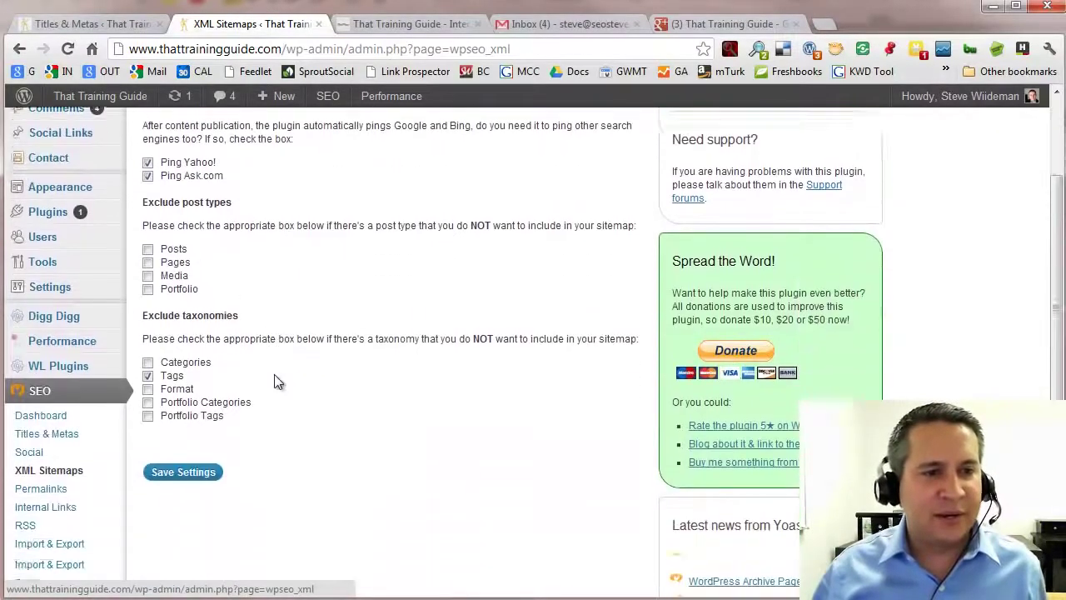
pyautogui.scroll(-1, 259, 379)
pyautogui.scroll(3, 337, 333)
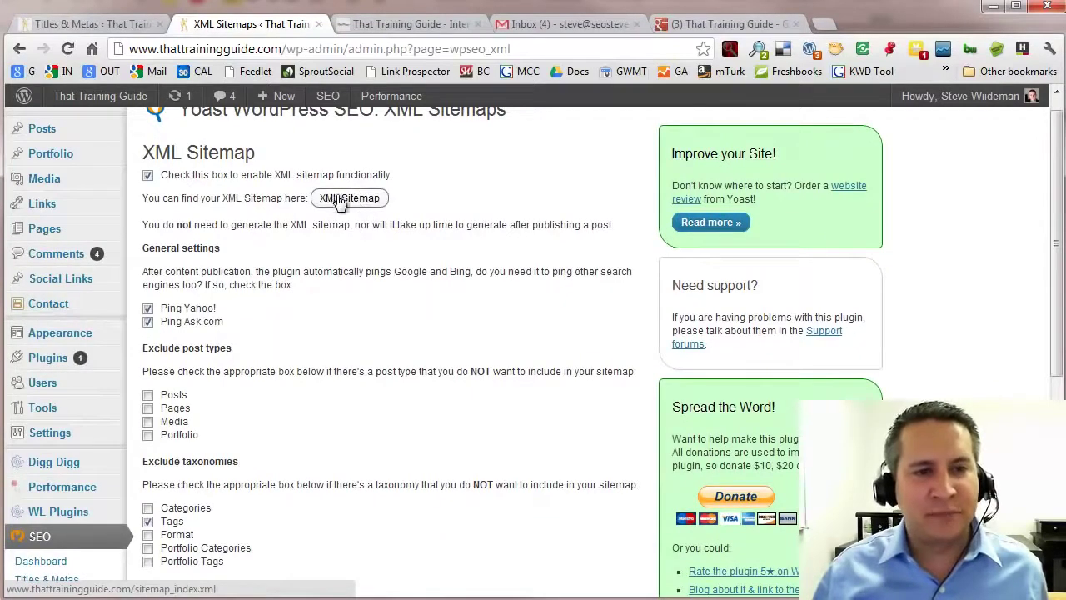
pyautogui.scroll(-3, 409, 342)
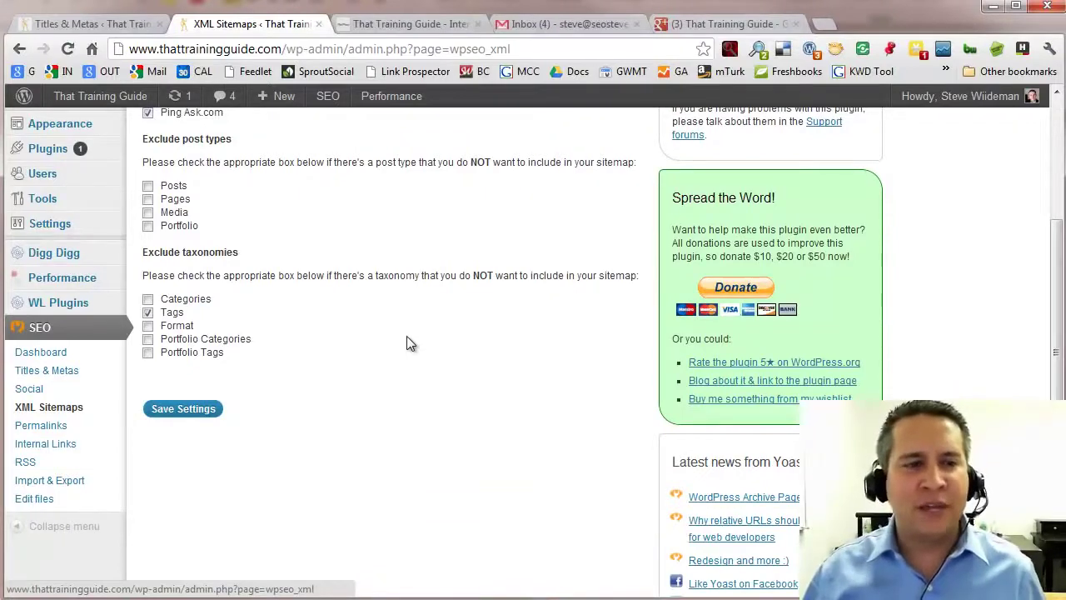
pyautogui.scroll(-1, 315, 348)
# - Open the SEO plugin's Permalinks settings and review the category base, trailing slash, redirect, replytocom and canonical options
pyautogui.click(44, 342)
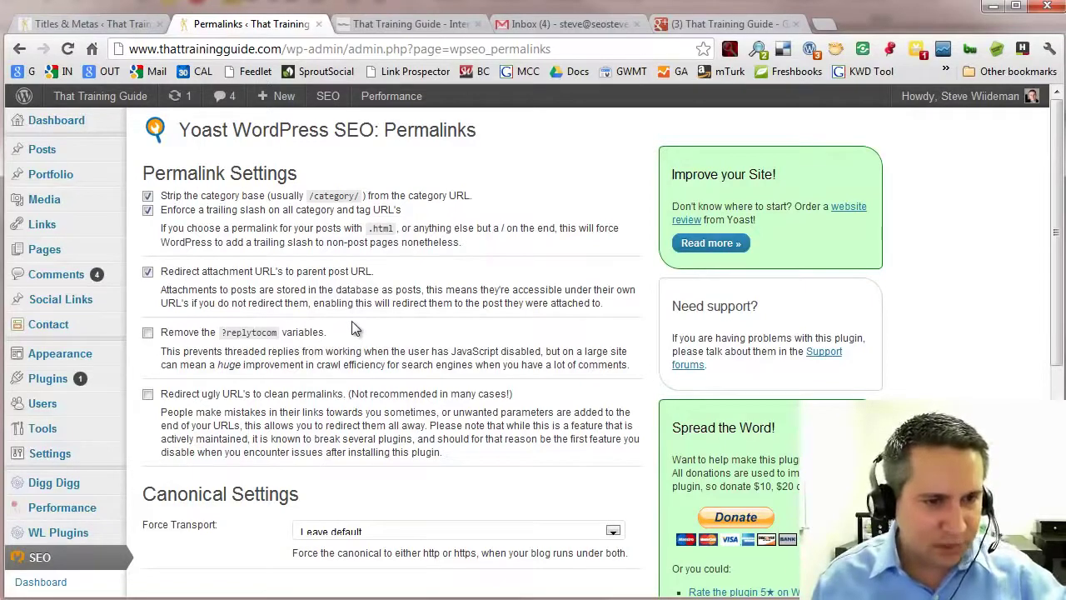
pyautogui.scroll(-1, 352, 322)
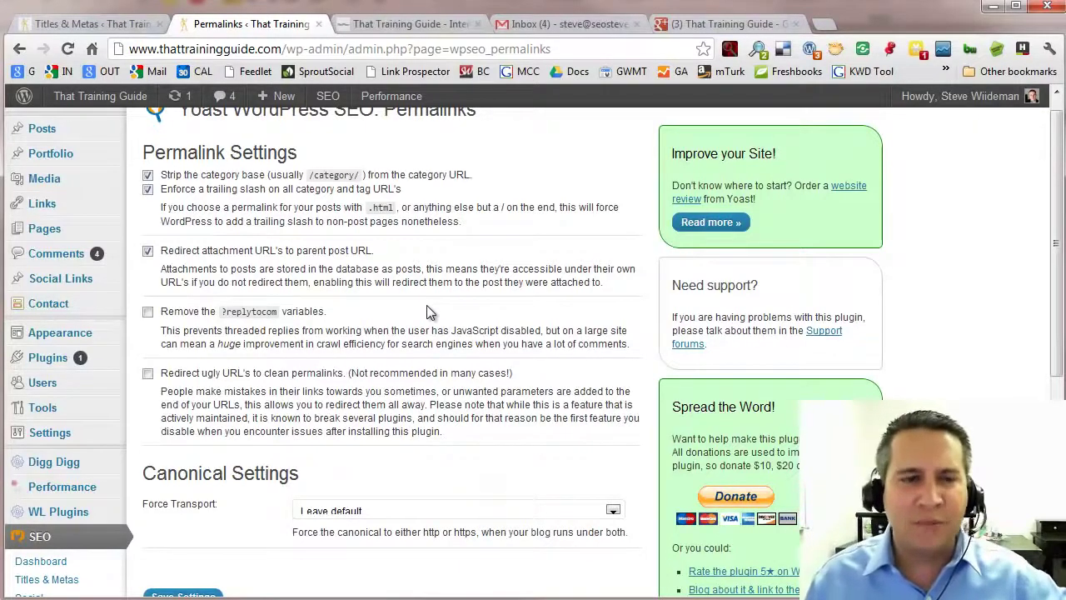
pyautogui.scroll(-1, 427, 311)
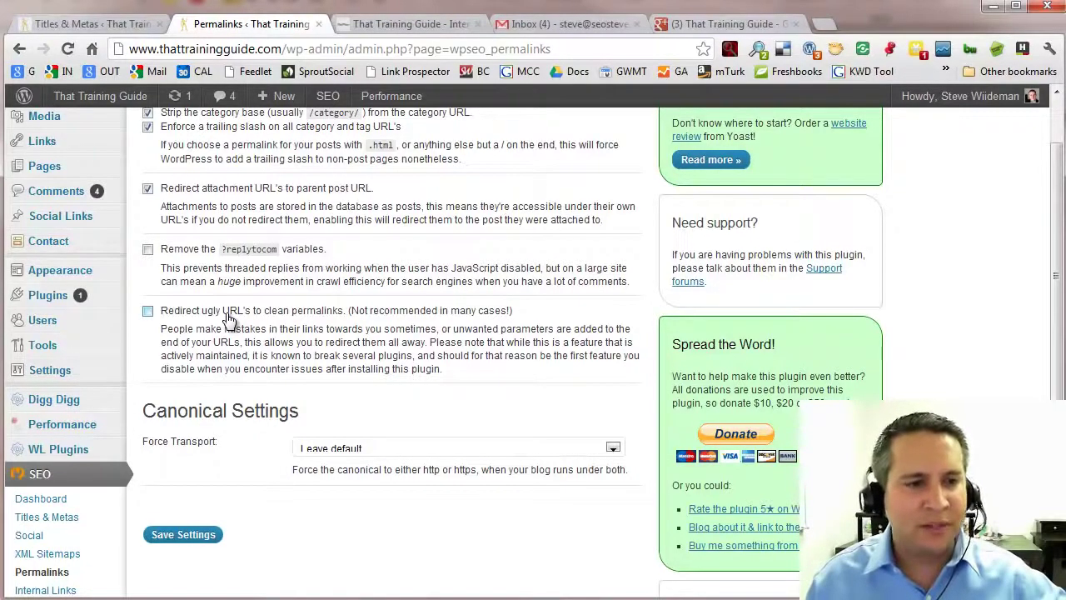
pyautogui.scroll(-2, 227, 316)
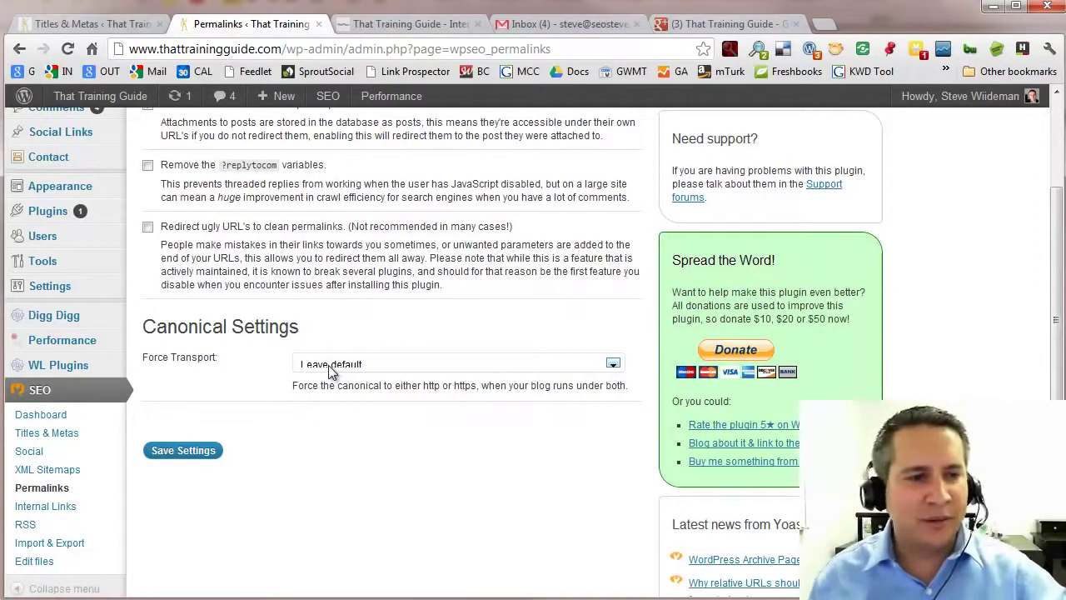
# - Open WordPress's own Permalink Settings page in a new tab and switch to it
pyautogui.moveTo(56, 293)
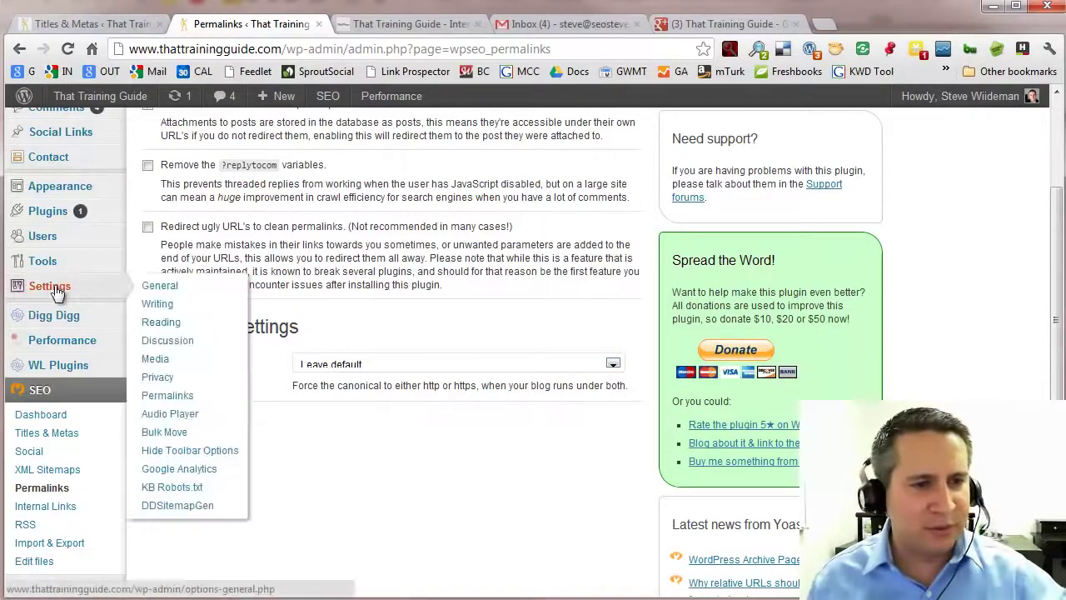
pyautogui.rightClick(185, 403)
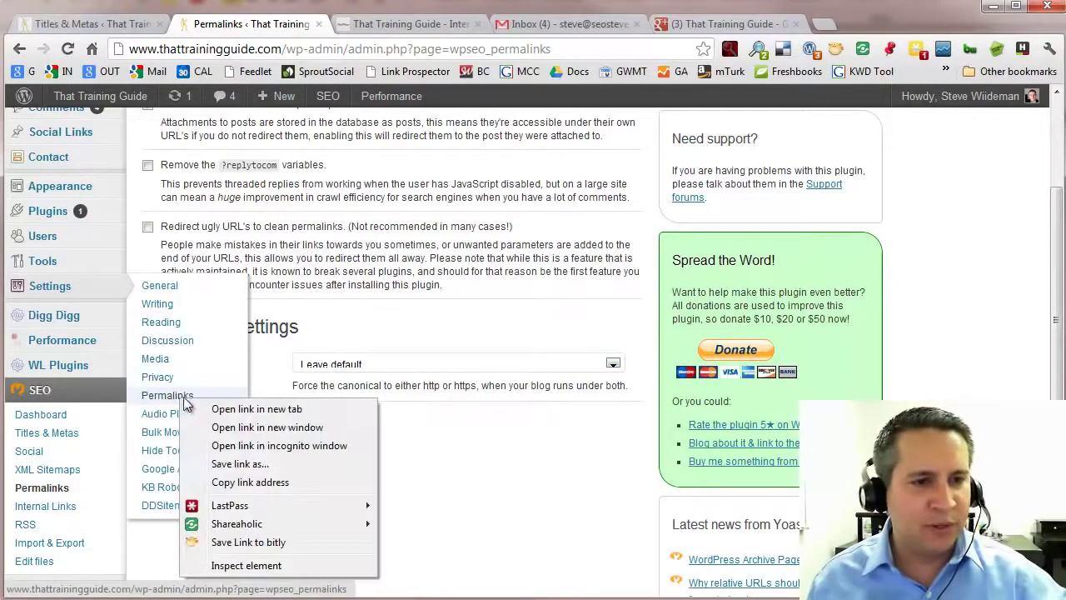
pyautogui.click(250, 409)
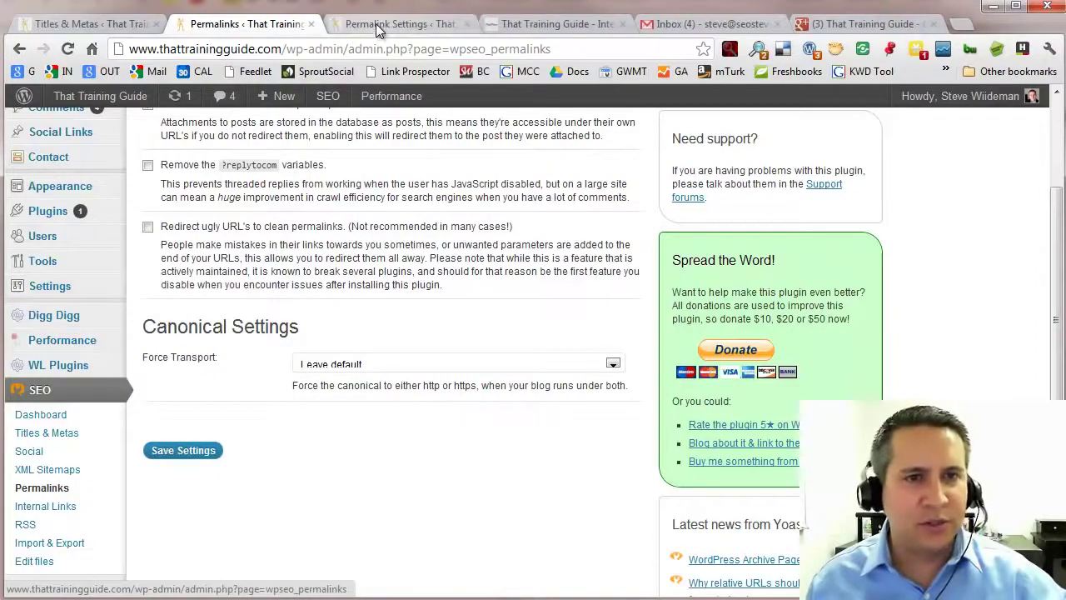
pyautogui.click(377, 27)
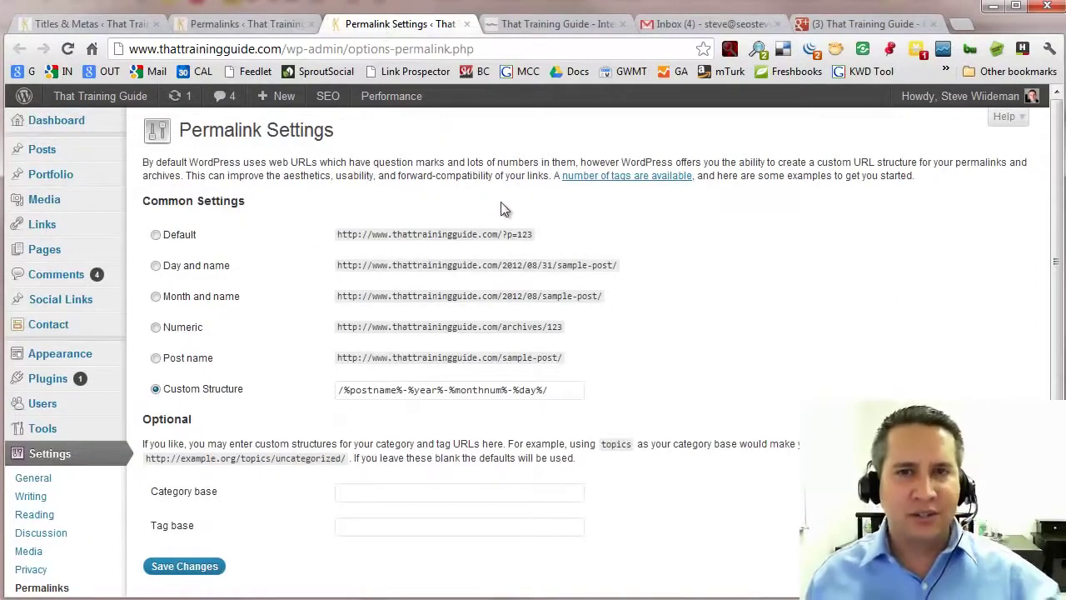
# - Search Google for "best permalink structure" in a new tab and look through the results
pyautogui.click(964, 29)
pyautogui.write('best perm')
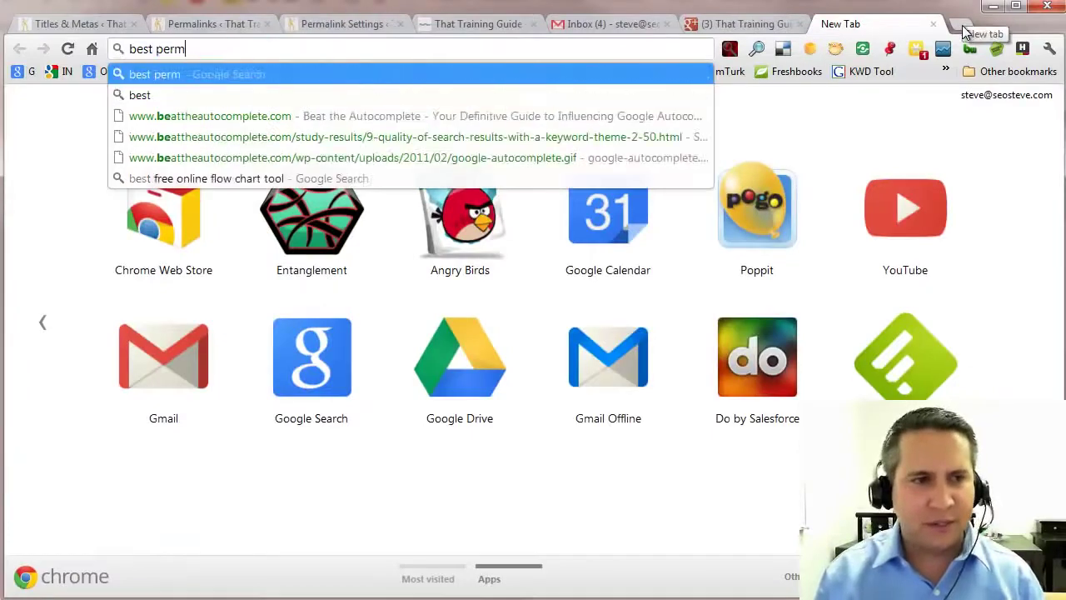
pyautogui.write('alink structure')
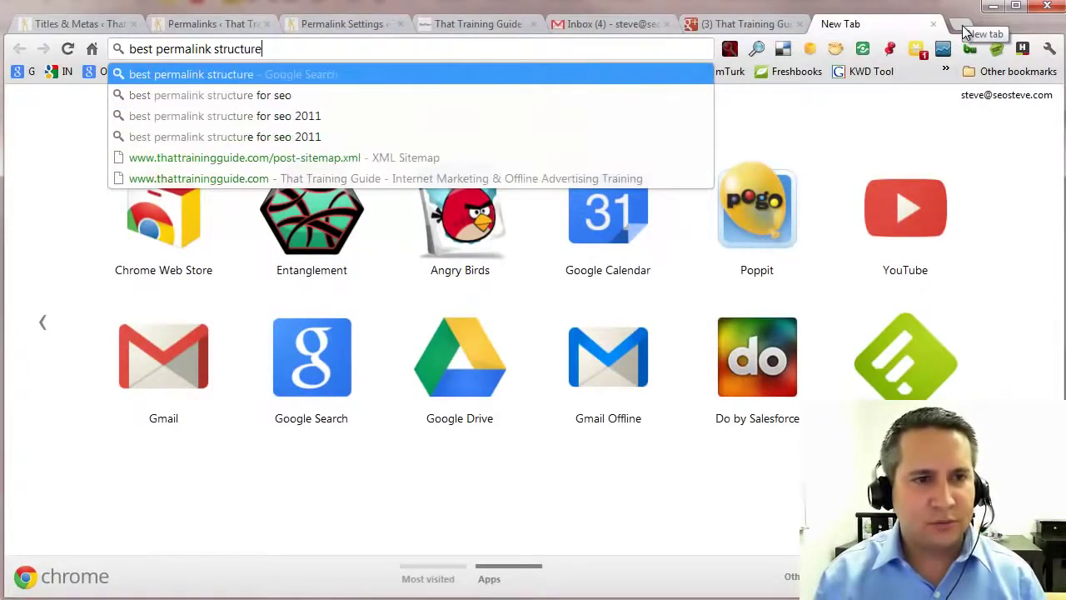
pyautogui.press('Return')
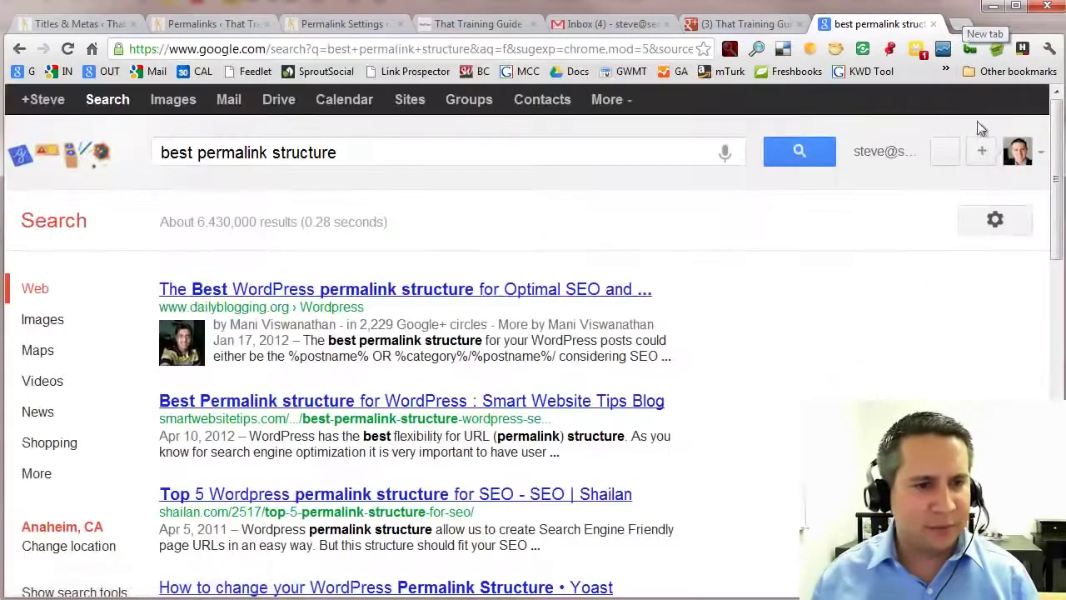
pyautogui.scroll(-6, 779, 325)
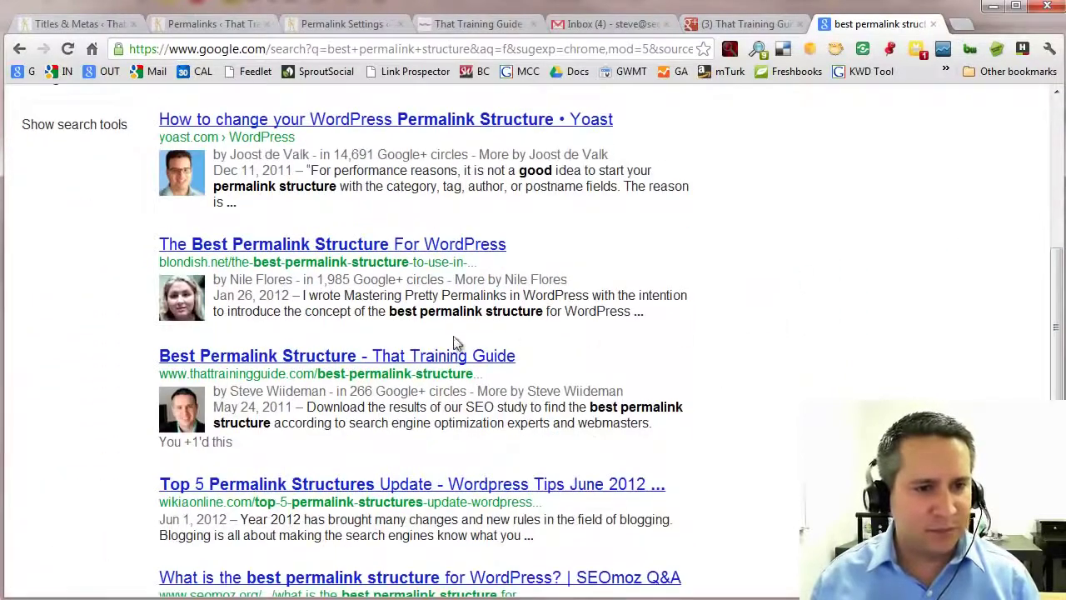
# - Open That Training Guide's Best Permalink Structure article, read its recommended URL format, and close the article's tab
pyautogui.click(327, 360)
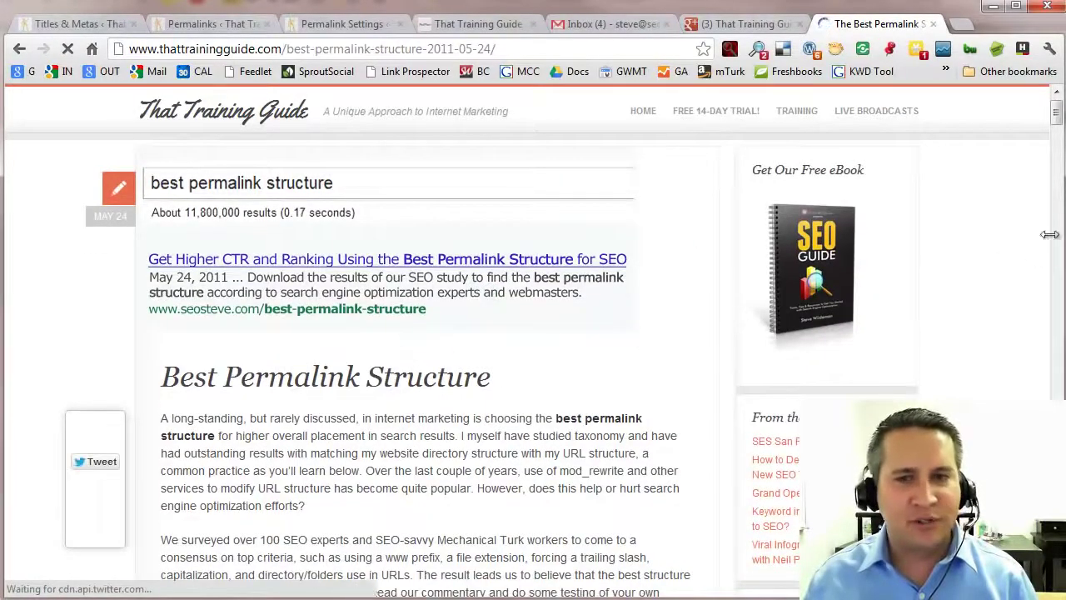
pyautogui.moveTo(1057, 116); pyautogui.dragTo(1058, 133)
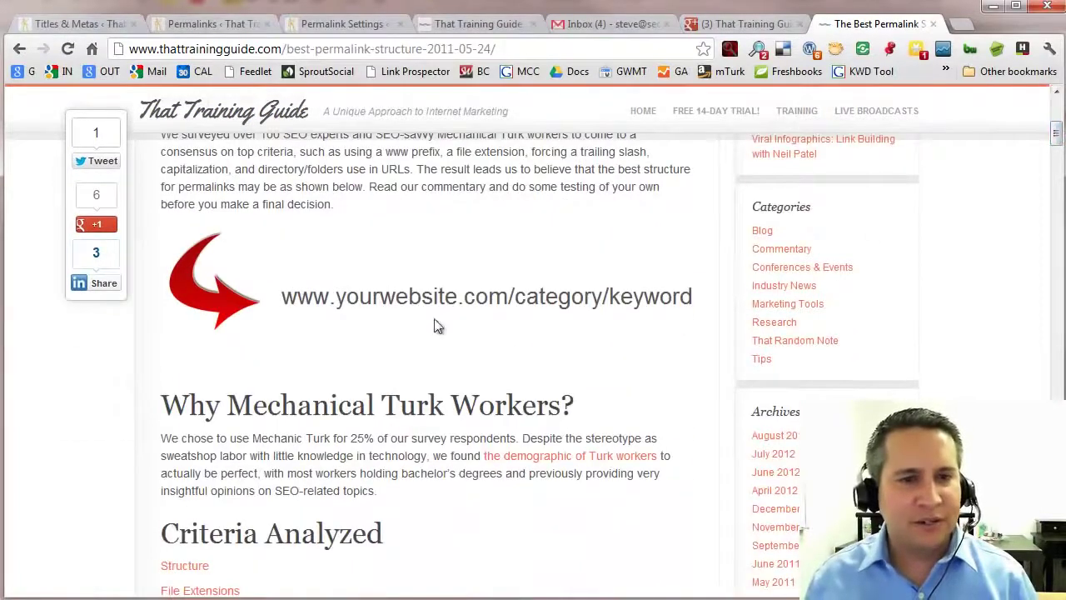
pyautogui.scroll(2, 664, 307)
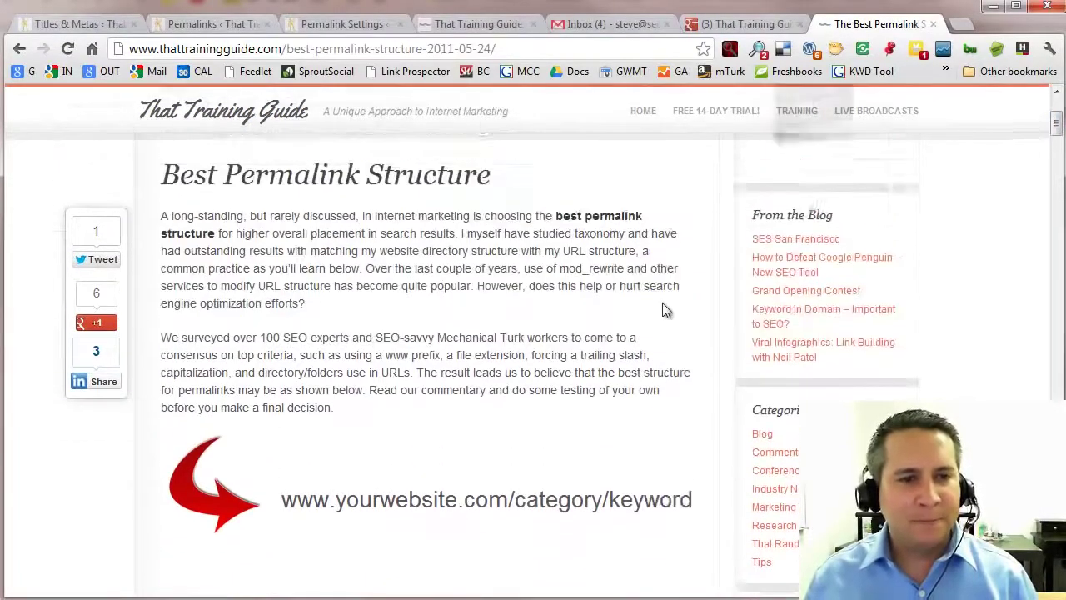
pyautogui.scroll(-1, 660, 304)
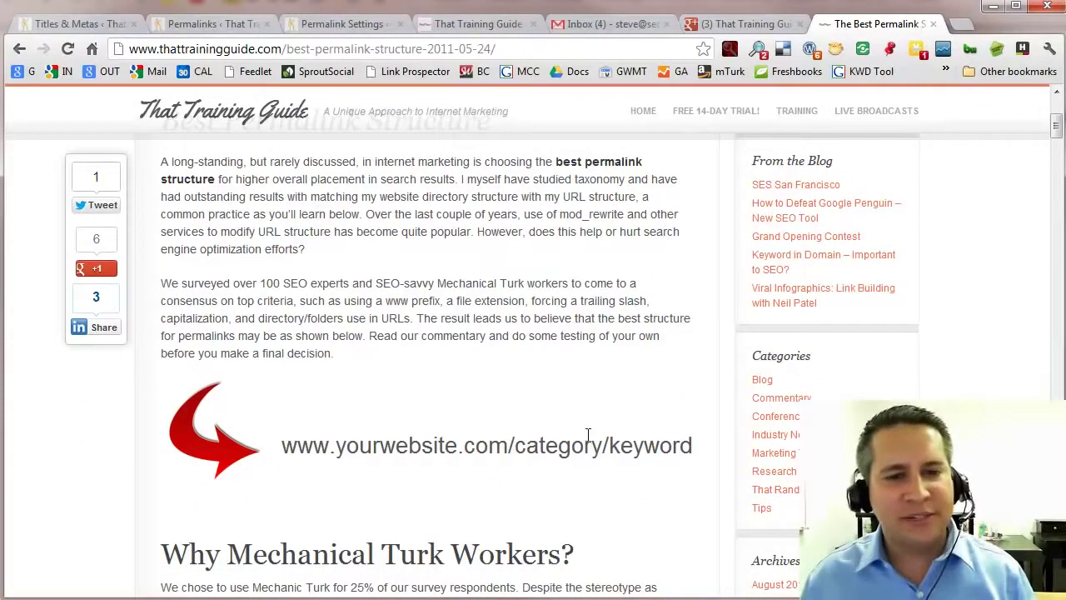
pyautogui.scroll(1, 587, 432)
pyautogui.scroll(-1, 585, 432)
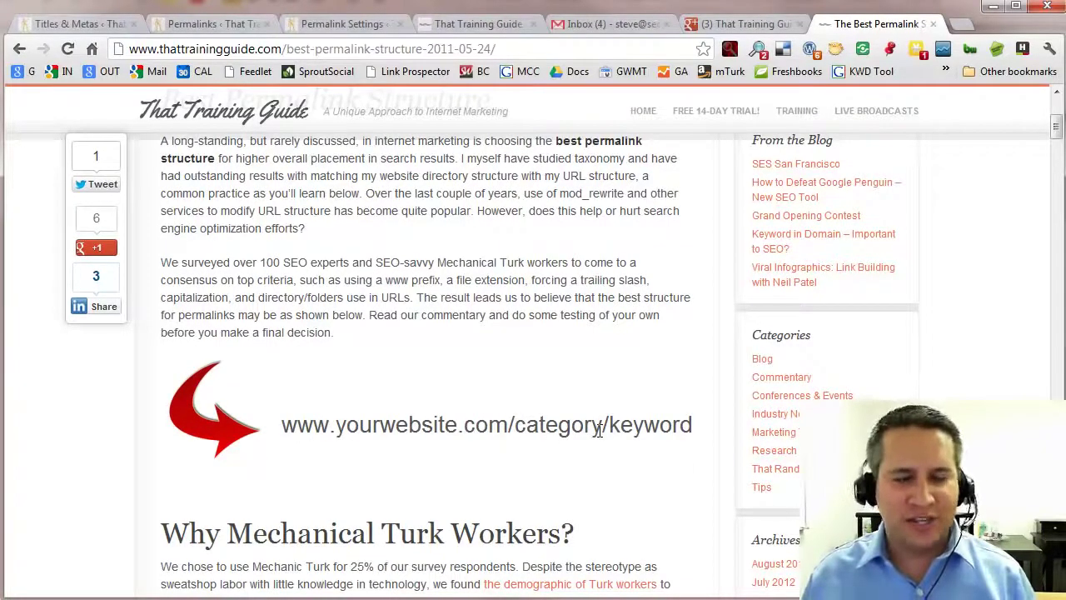
pyautogui.scroll(-3, 598, 429)
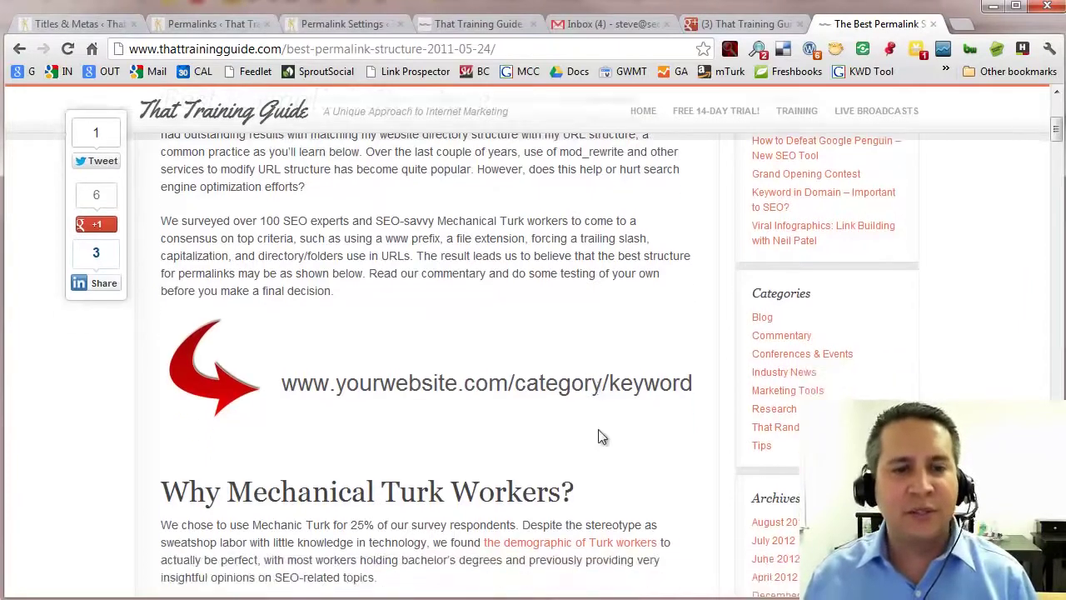
pyautogui.click(932, 23)
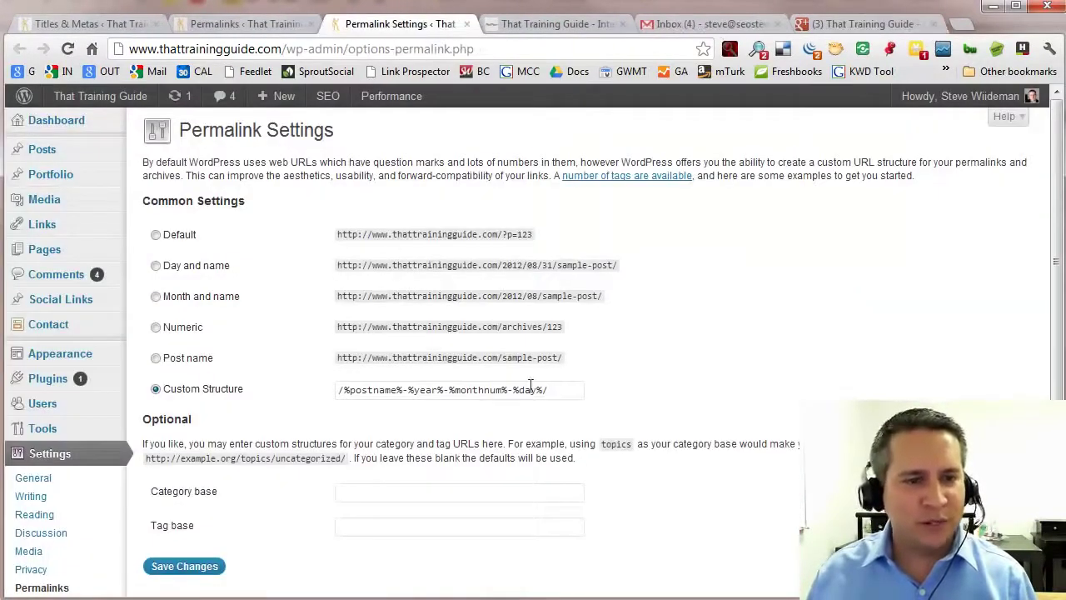
# - Highlight the whole custom permalink structure, its date tags and its postname tag to examine each part
pyautogui.moveTo(565, 390)
pyautogui.mouseDown()
pyautogui.moveTo(329, 386)
pyautogui.moveTo(559, 388)
pyautogui.mouseUp()
pyautogui.click(372, 391)
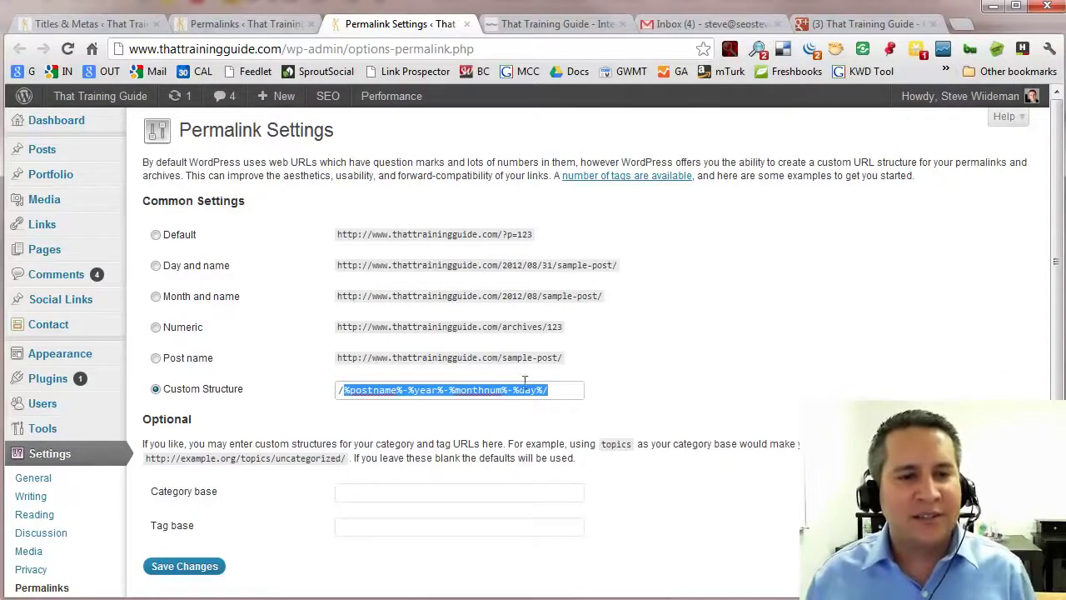
pyautogui.moveTo(557, 390); pyautogui.dragTo(405, 391)
pyautogui.click(347, 390)
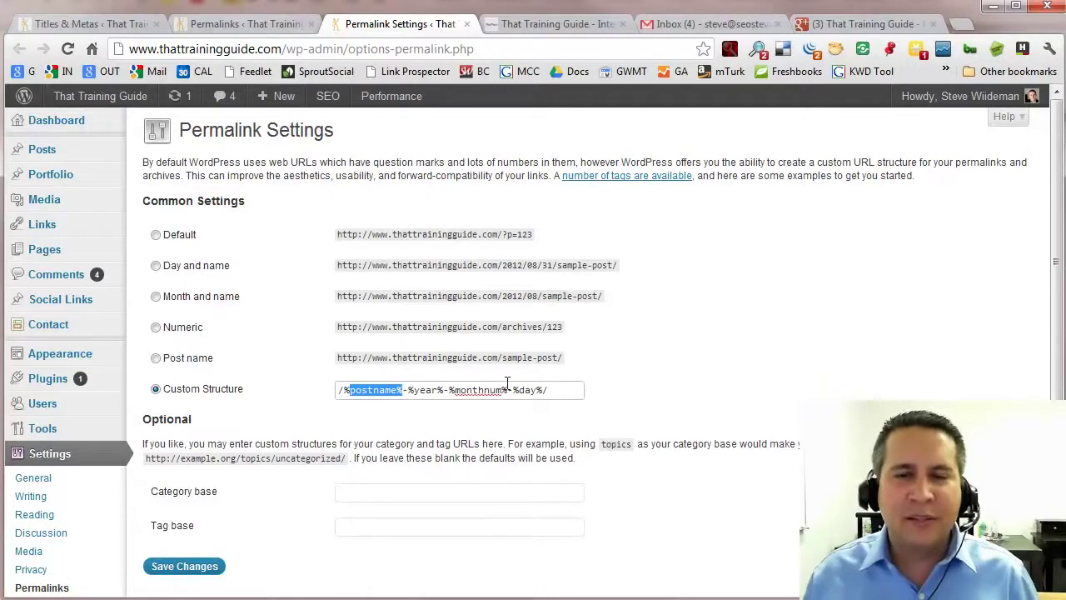
# - Open the SEO plugin's Internal Links settings from the Permalink Settings page
pyautogui.scroll(-3, 388, 374)
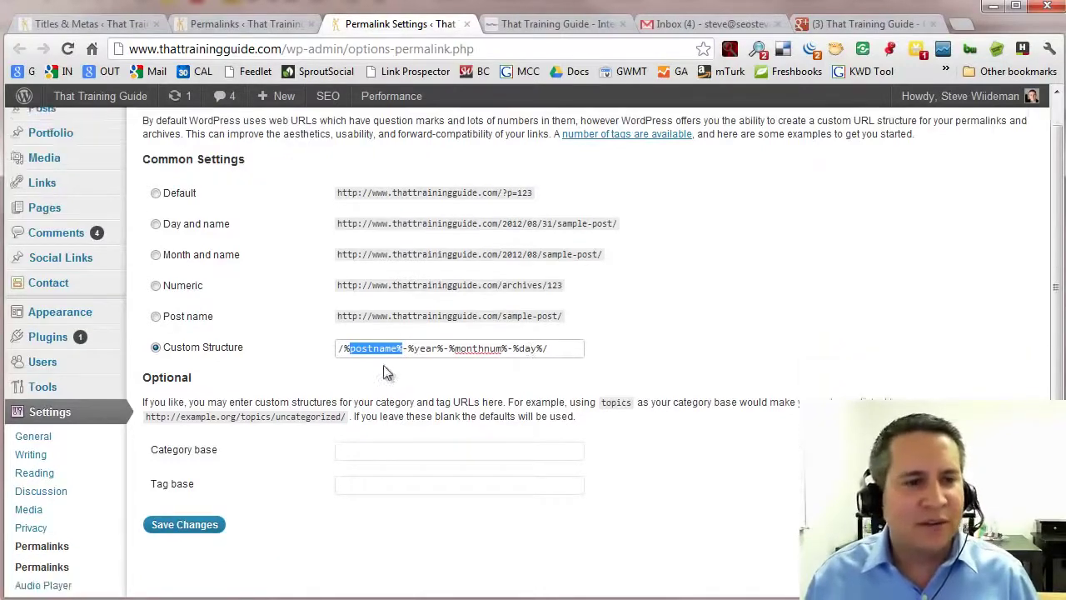
pyautogui.moveTo(51, 555)
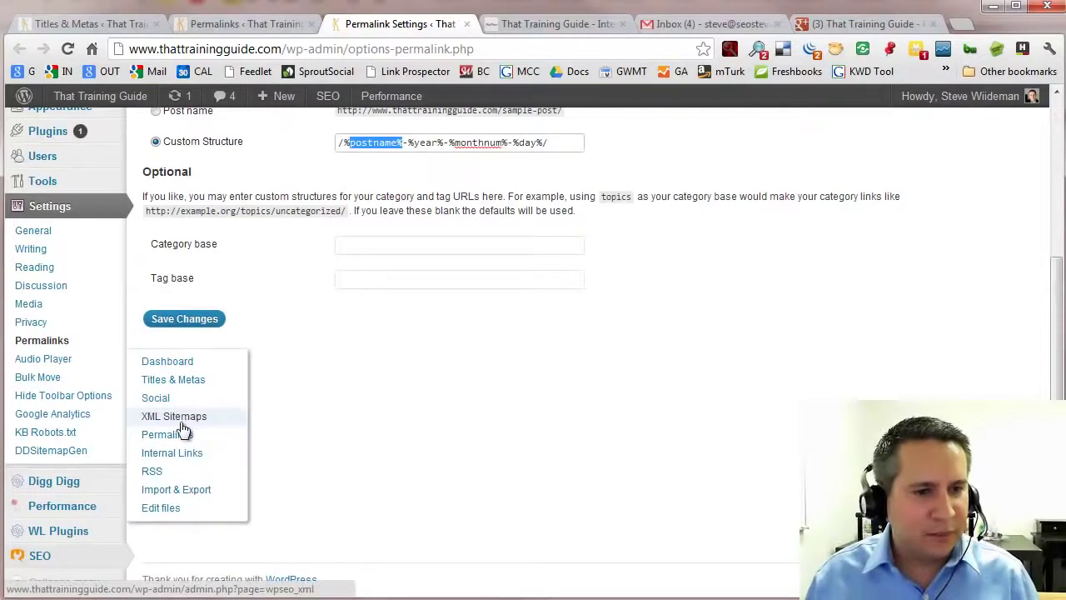
pyautogui.click(179, 455)
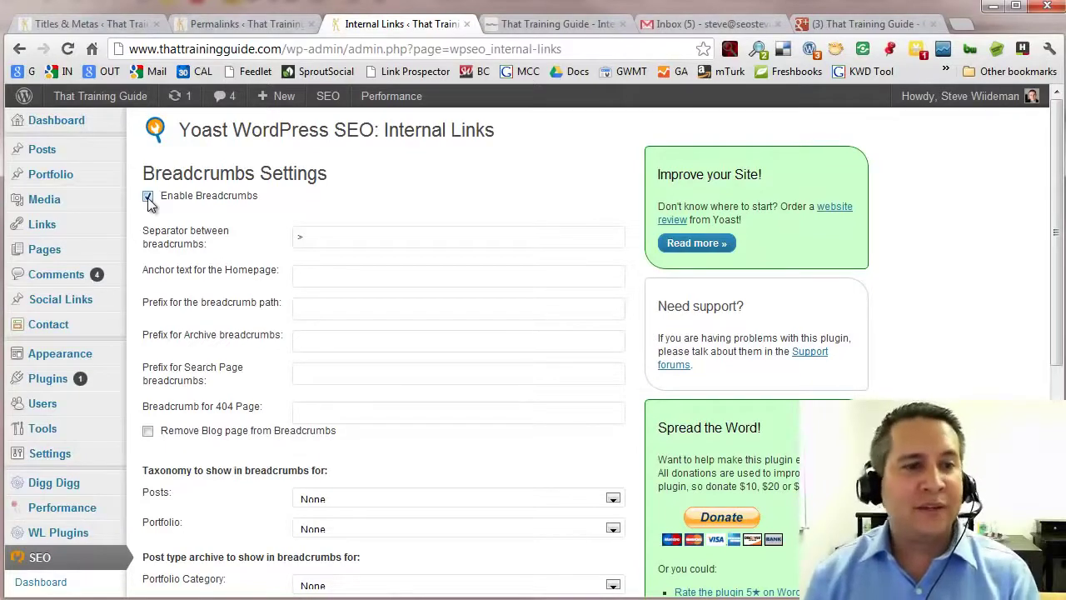
# - Look through the Breadcrumbs Settings on the Internal Links page and highlight the breadcrumb separator
pyautogui.scroll(-5, 222, 241)
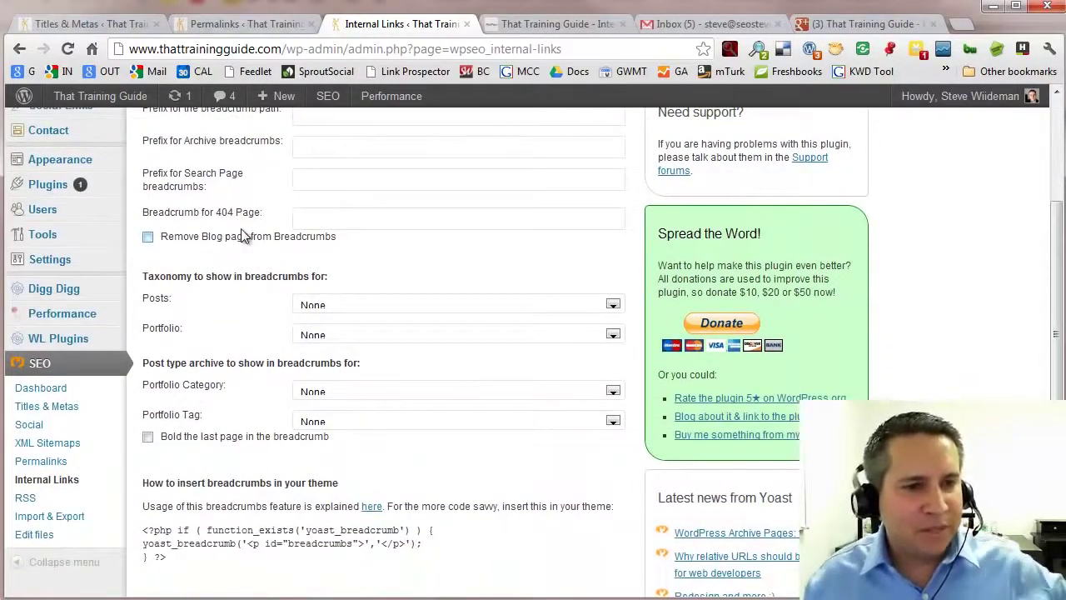
pyautogui.scroll(-2, 244, 236)
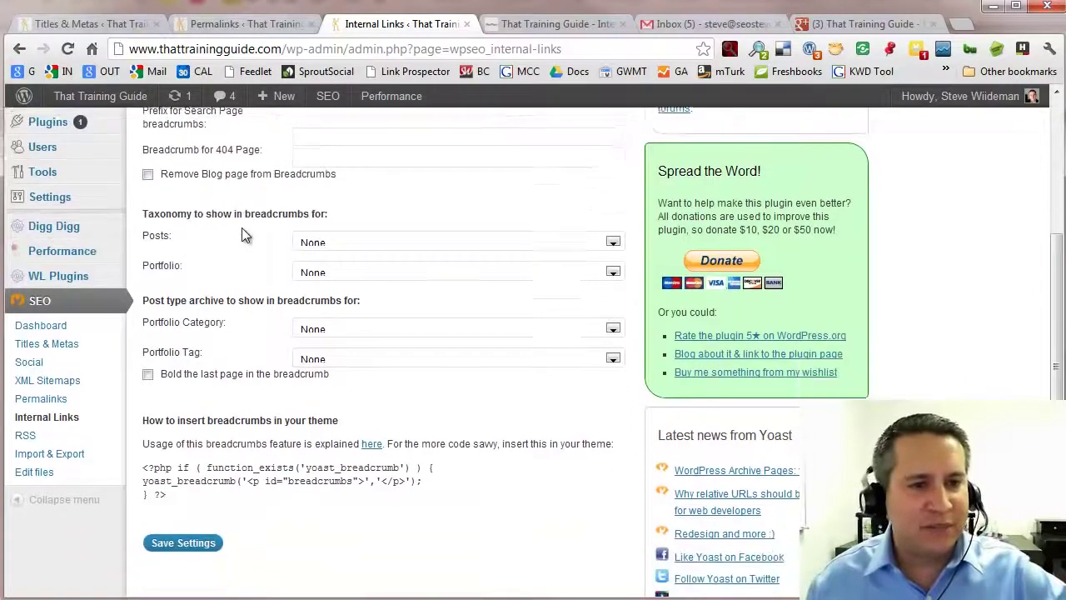
pyautogui.scroll(7, 245, 236)
pyautogui.moveTo(324, 238); pyautogui.dragTo(291, 238)
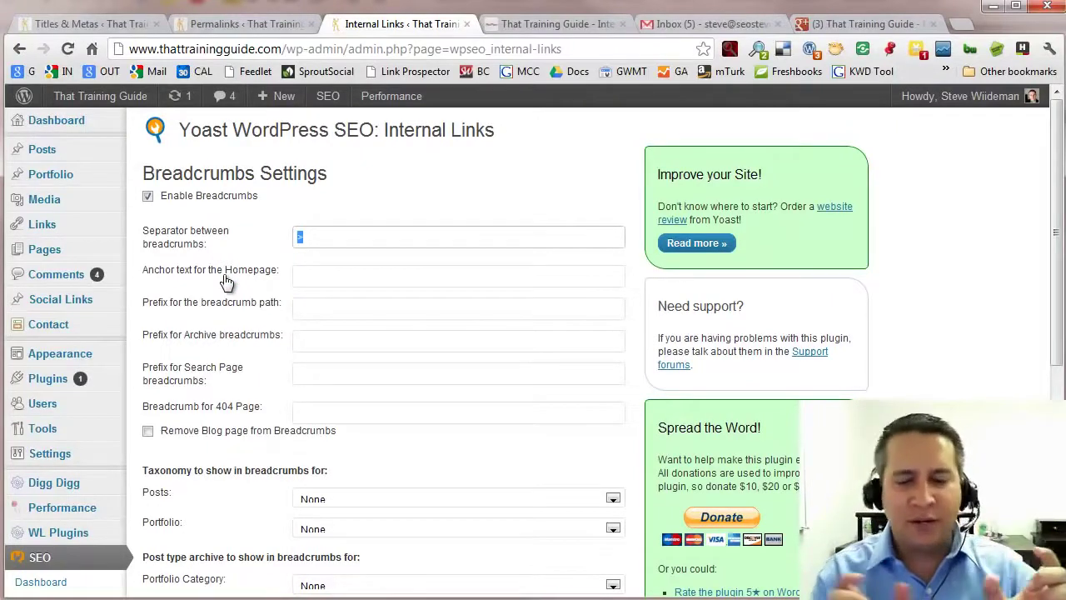
# - Examine the PHP code for inserting breadcrumbs in the theme by highlighting the whole snippet, and clear the selection
pyautogui.scroll(-4, 242, 310)
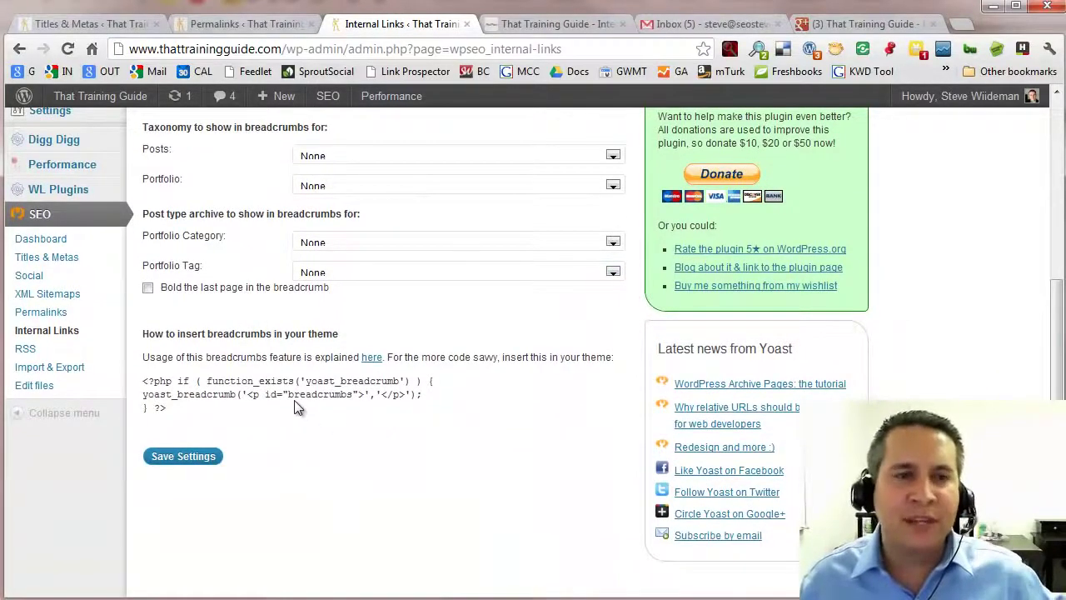
pyautogui.moveTo(171, 408); pyautogui.dragTo(142, 380)
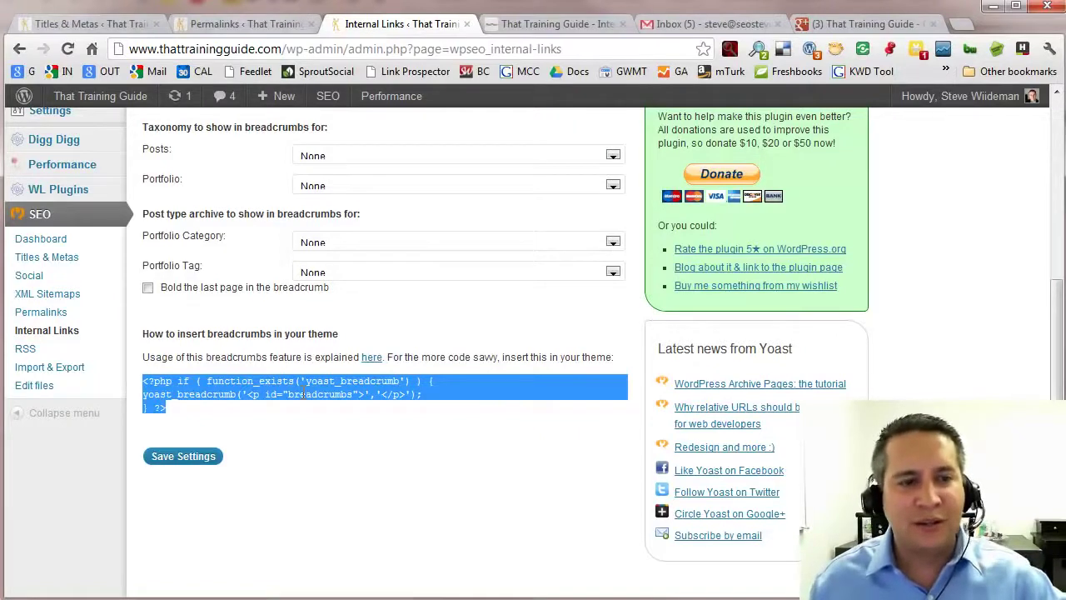
pyautogui.click(189, 401)
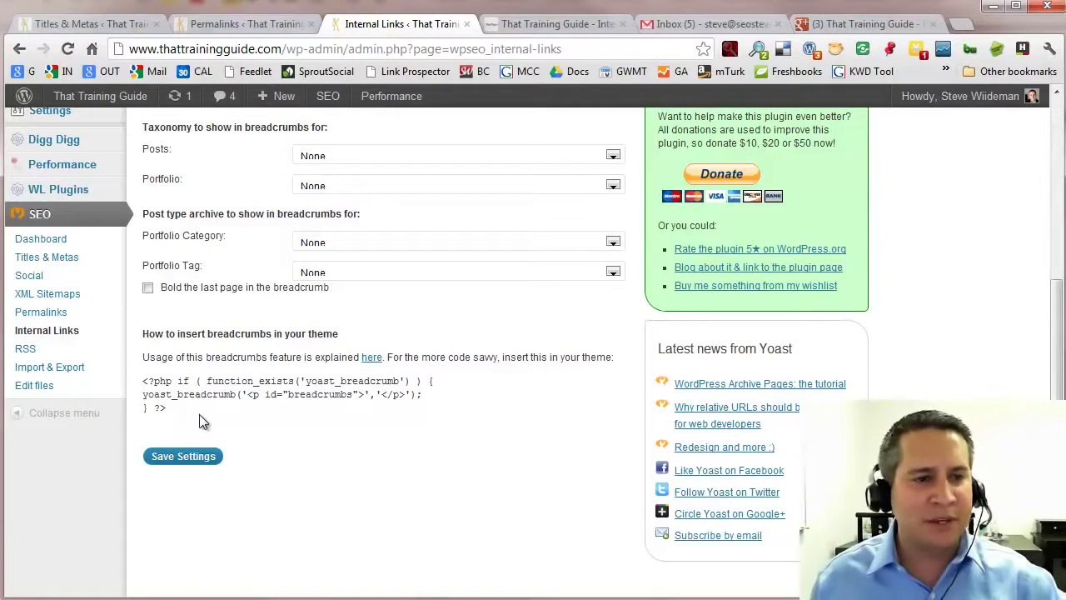
# - Open the SEO plugin's RSS settings and review the before-post and after-post content fields and the available variables
pyautogui.click(40, 353)
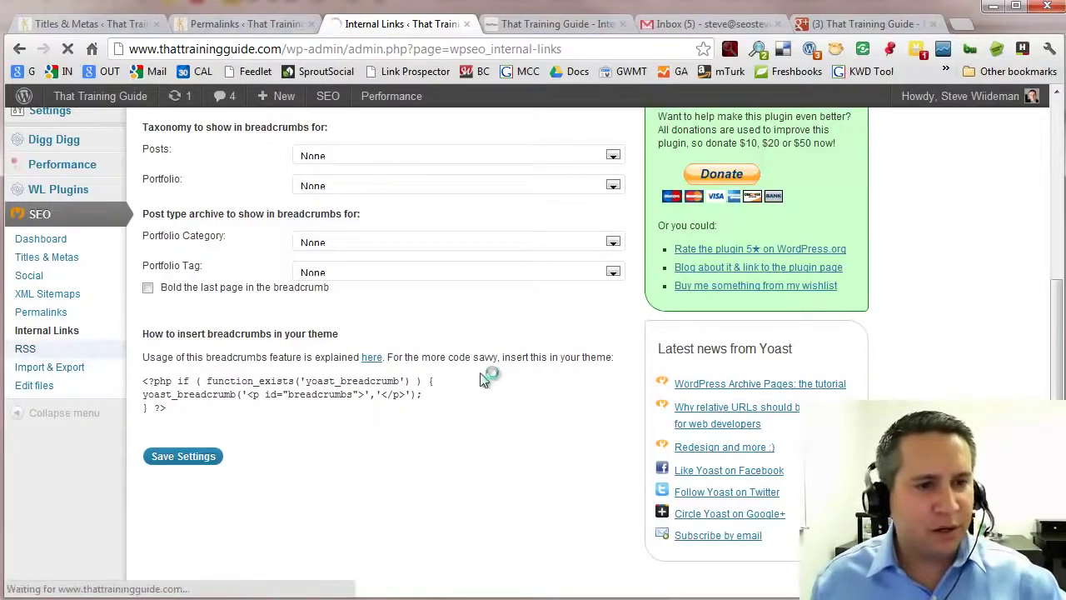
pyautogui.scroll(-3, 204, 343)
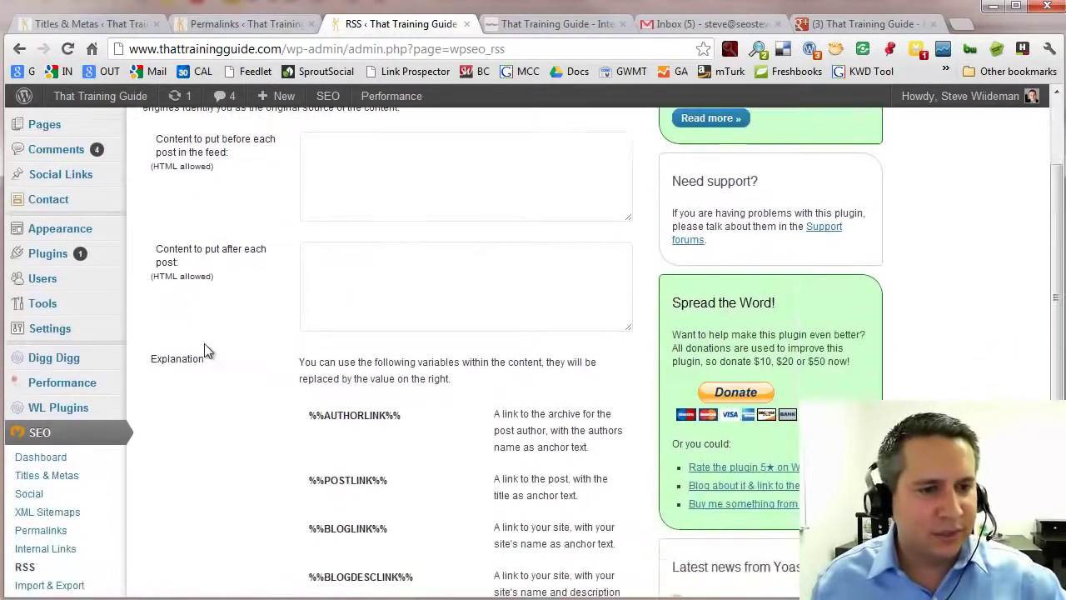
pyautogui.scroll(-1, 204, 344)
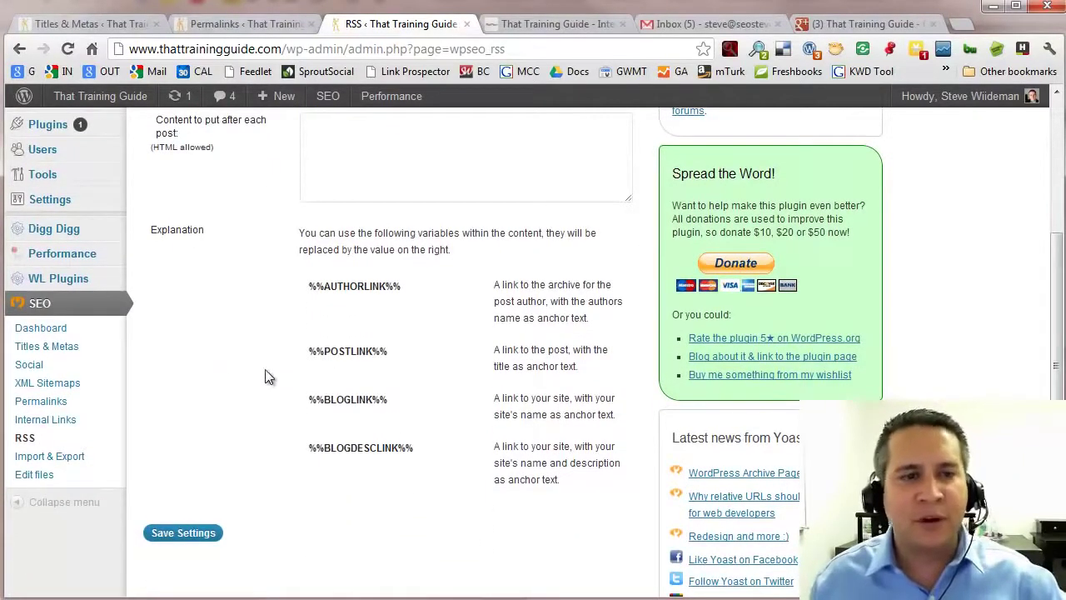
pyautogui.scroll(2, 269, 374)
pyautogui.scroll(2, 416, 374)
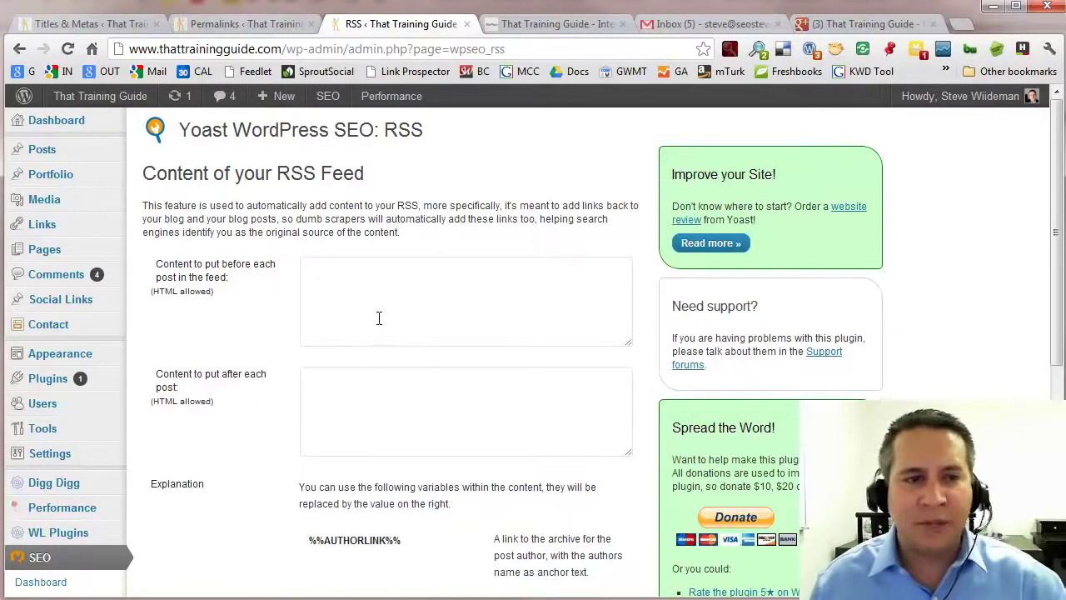
pyautogui.scroll(-4, 376, 317)
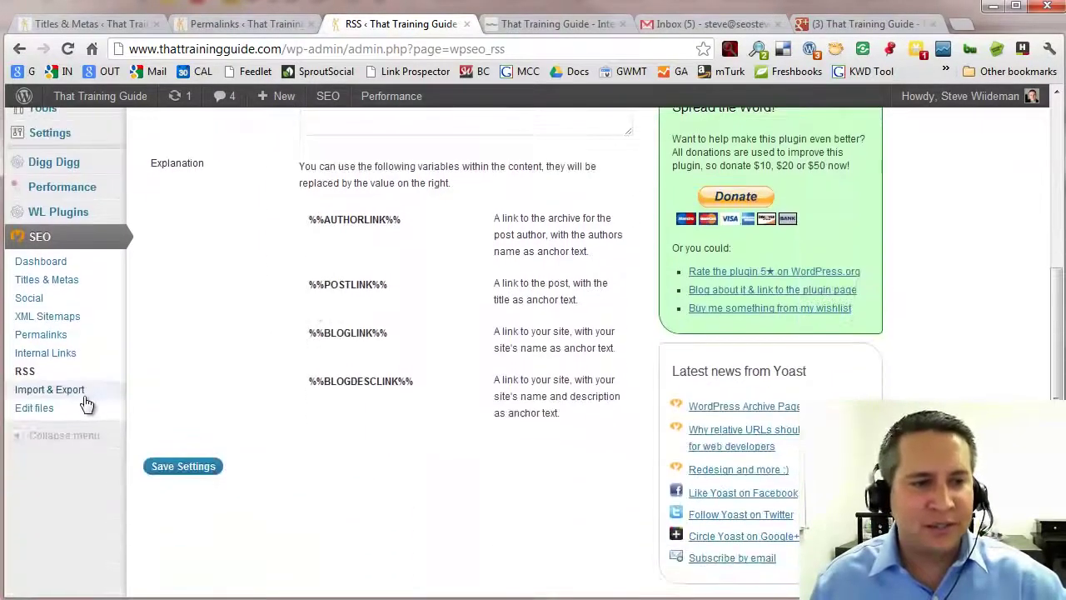
# - Open the SEO plugin's Import & Export page and review its options for importing and exporting SEO settings
pyautogui.click(80, 398)
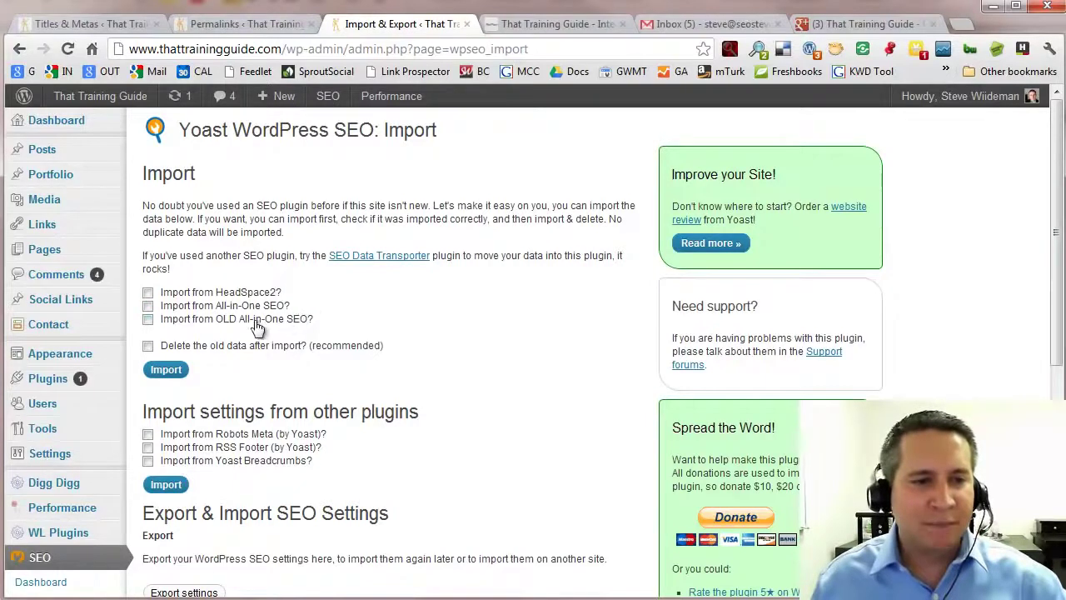
pyautogui.scroll(-2, 364, 333)
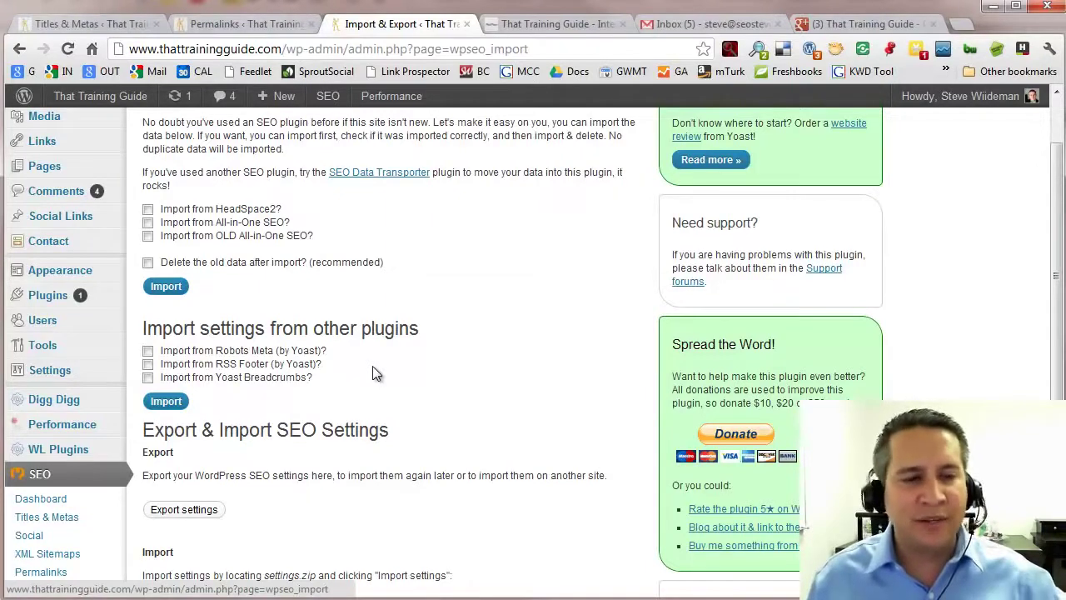
pyautogui.scroll(-3, 372, 373)
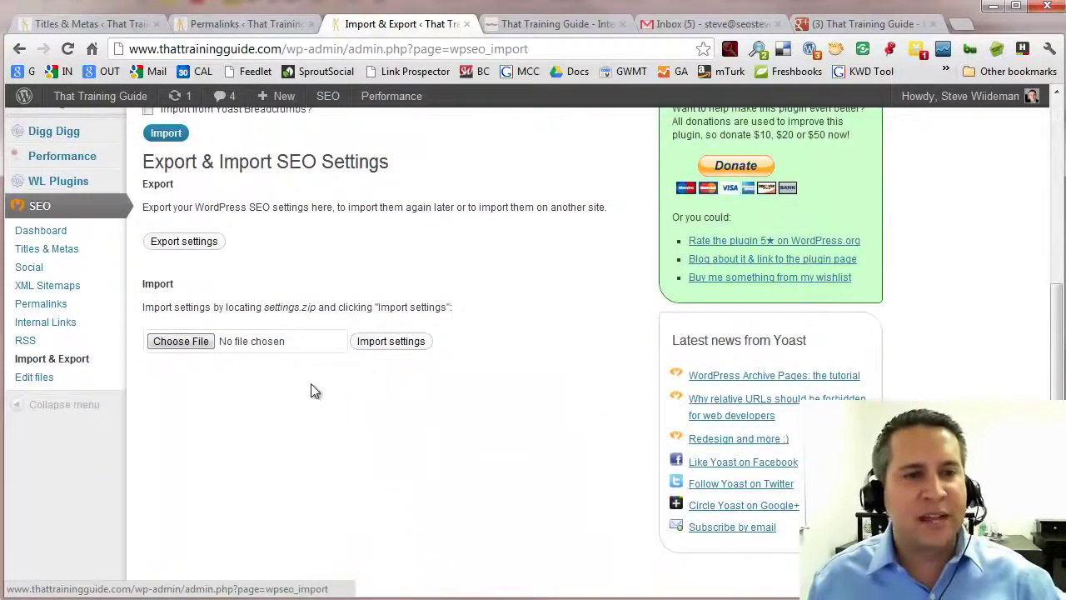
# - Open the SEO plugin's Edit files page and enlarge the .htaccess text box so its content is easier to read
pyautogui.click(59, 380)
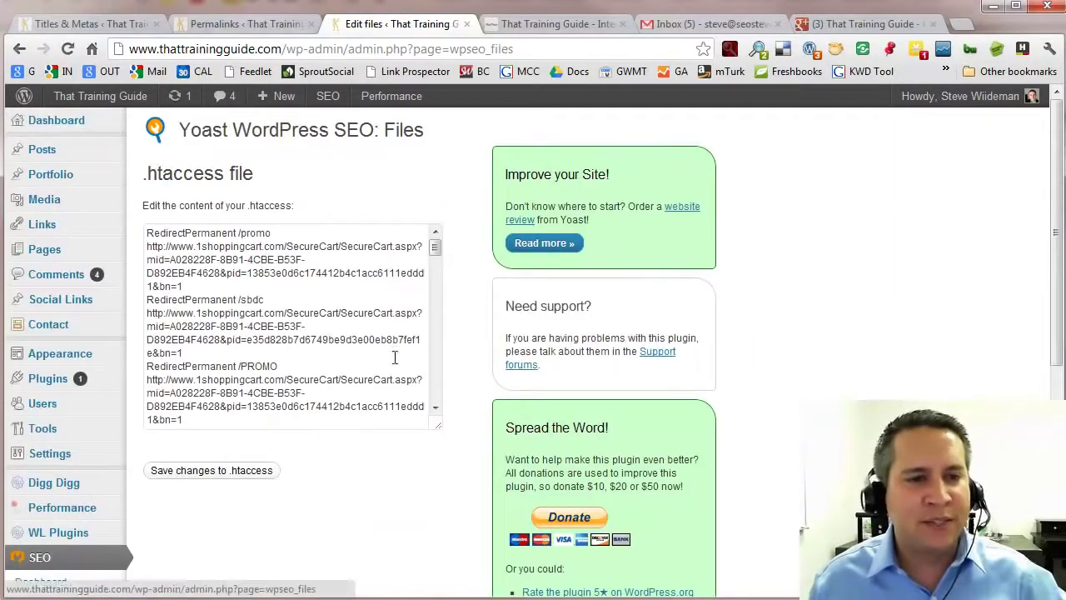
pyautogui.moveTo(439, 423); pyautogui.dragTo(623, 454)
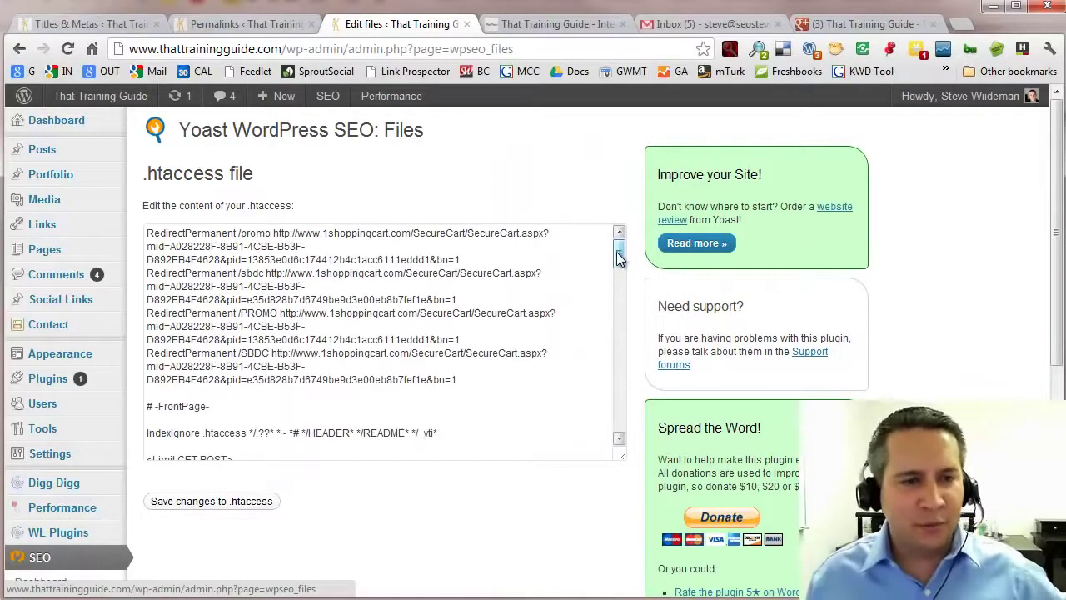
pyautogui.moveTo(617, 257)
pyautogui.mouseDown()
pyautogui.moveTo(619, 425)
pyautogui.moveTo(622, 258)
pyautogui.mouseUp()
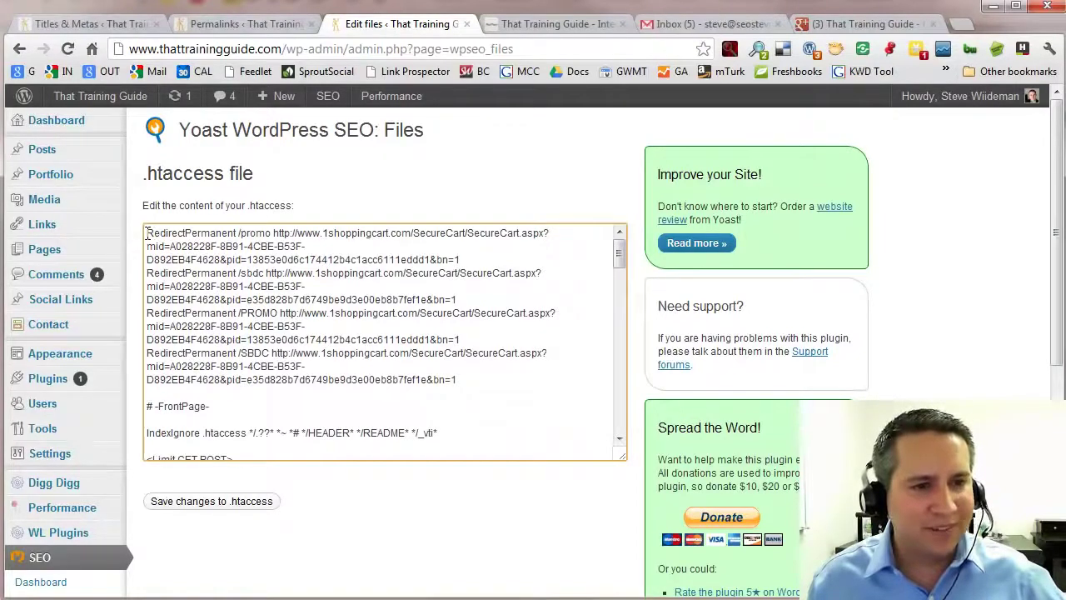
# - Highlight the first two RedirectPermanent rules in the .htaccess file, for /promo and /sbdc, to examine their parts
pyautogui.moveTo(146, 234); pyautogui.dragTo(296, 244)
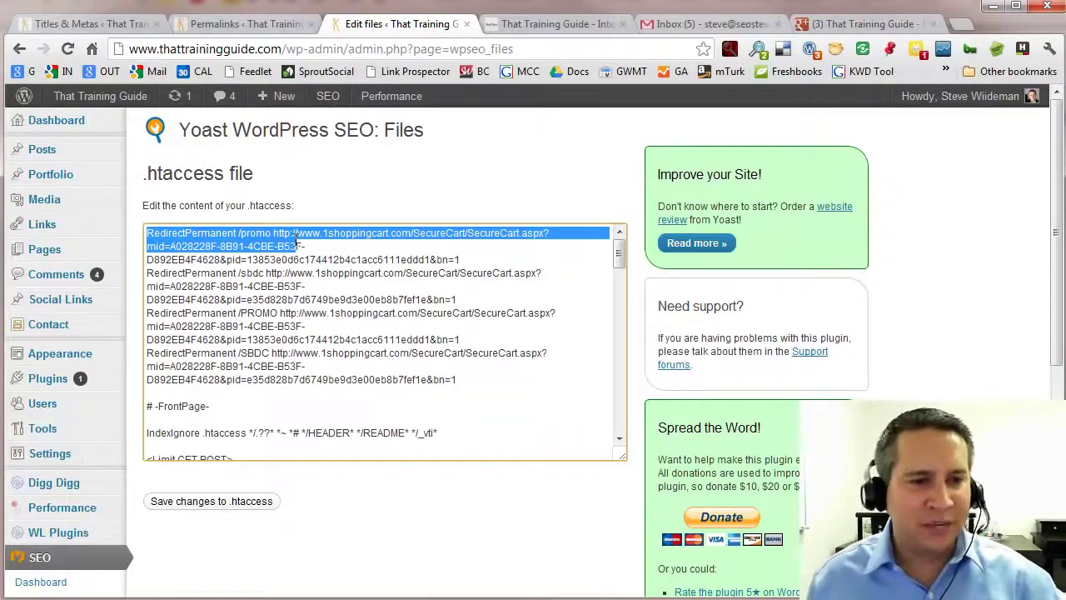
pyautogui.moveTo(295, 240); pyautogui.dragTo(477, 299)
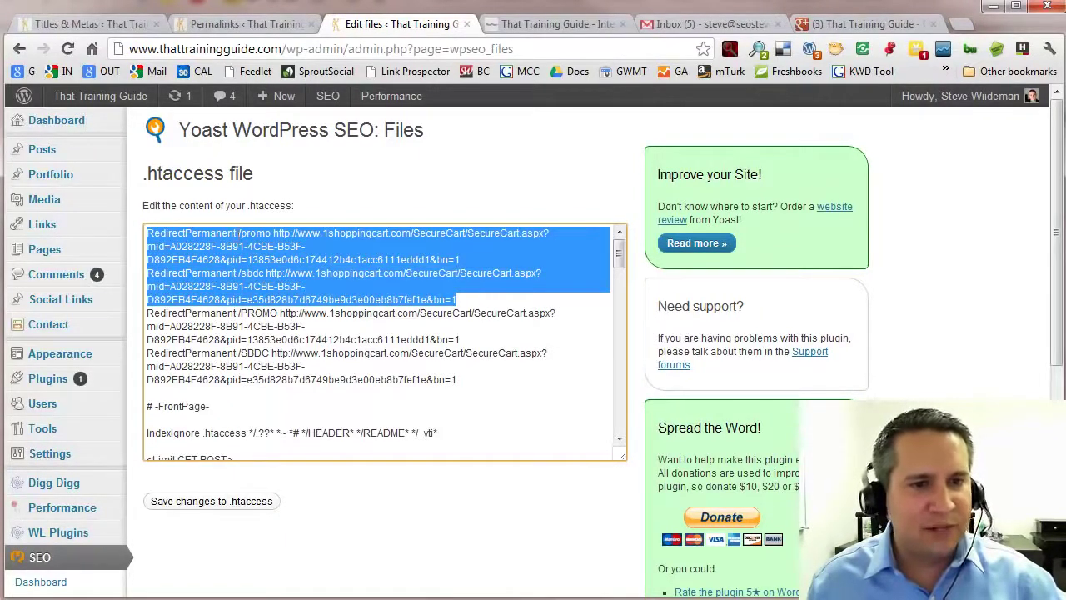
pyautogui.click(242, 233)
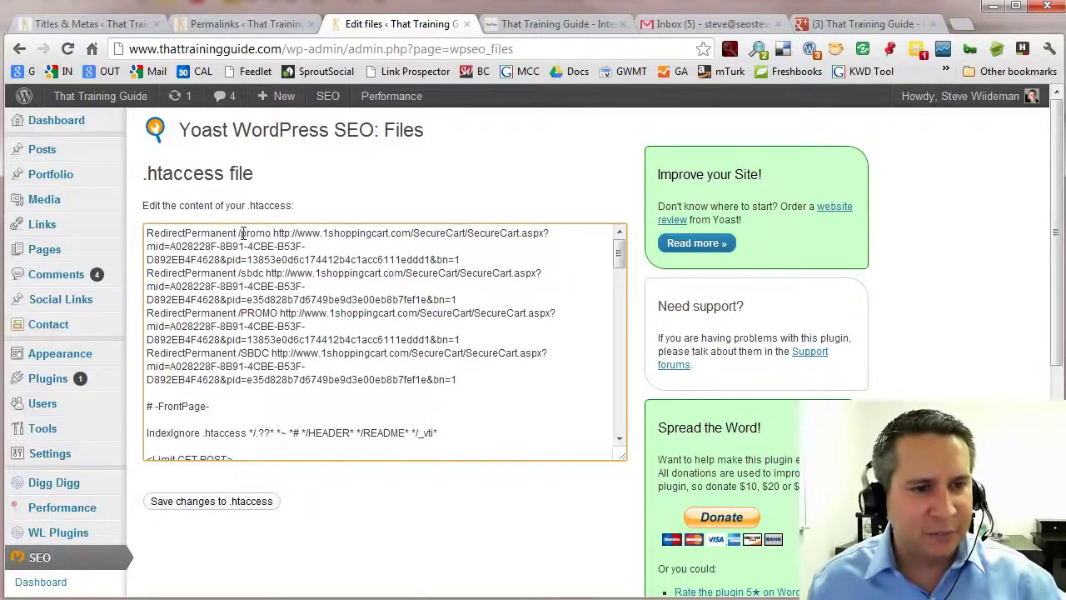
pyautogui.moveTo(238, 234); pyautogui.dragTo(467, 297)
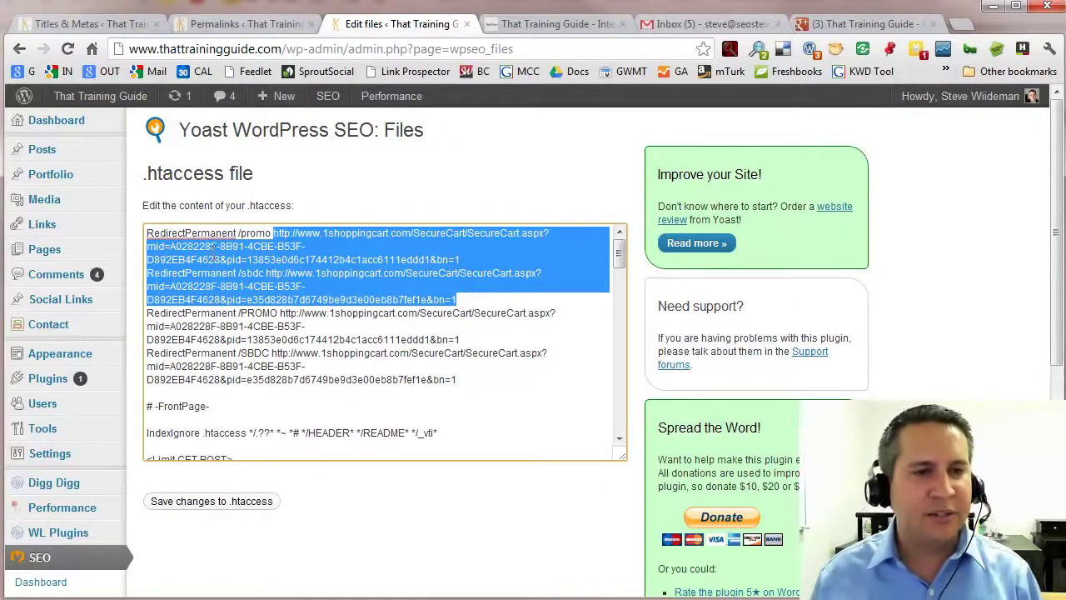
pyautogui.click(554, 23)
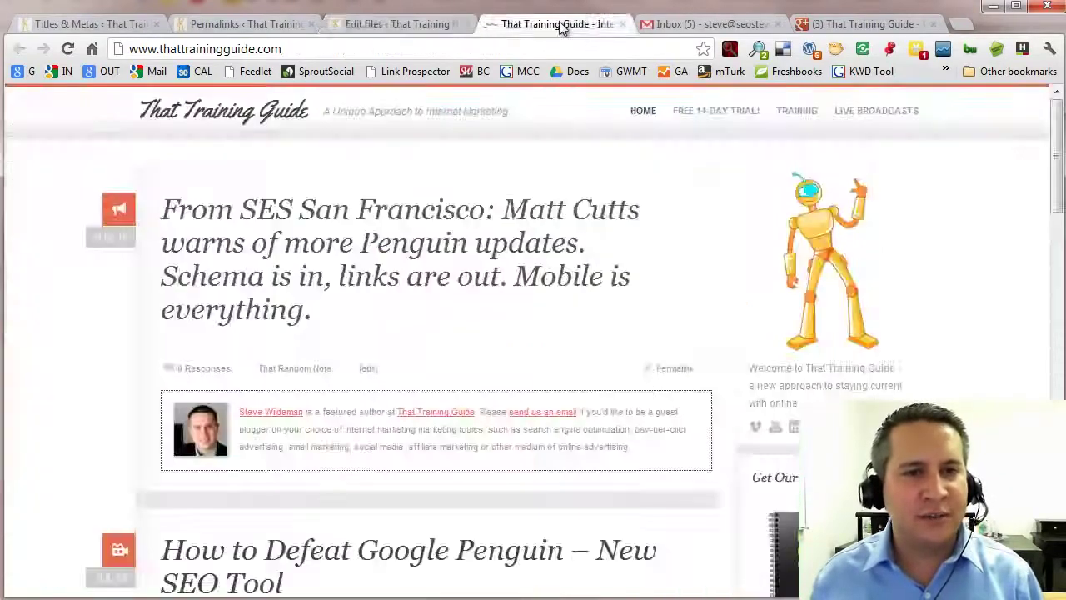
pyautogui.click(374, 46)
pyautogui.click(380, 47)
pyautogui.write('/p')
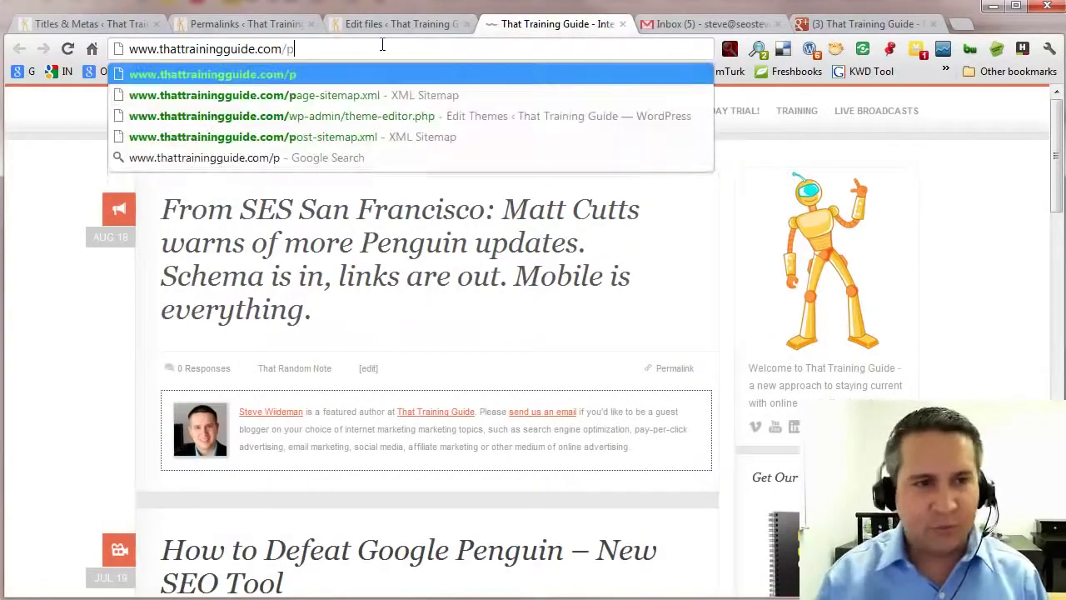
pyautogui.write('romo')
pyautogui.press('Return')
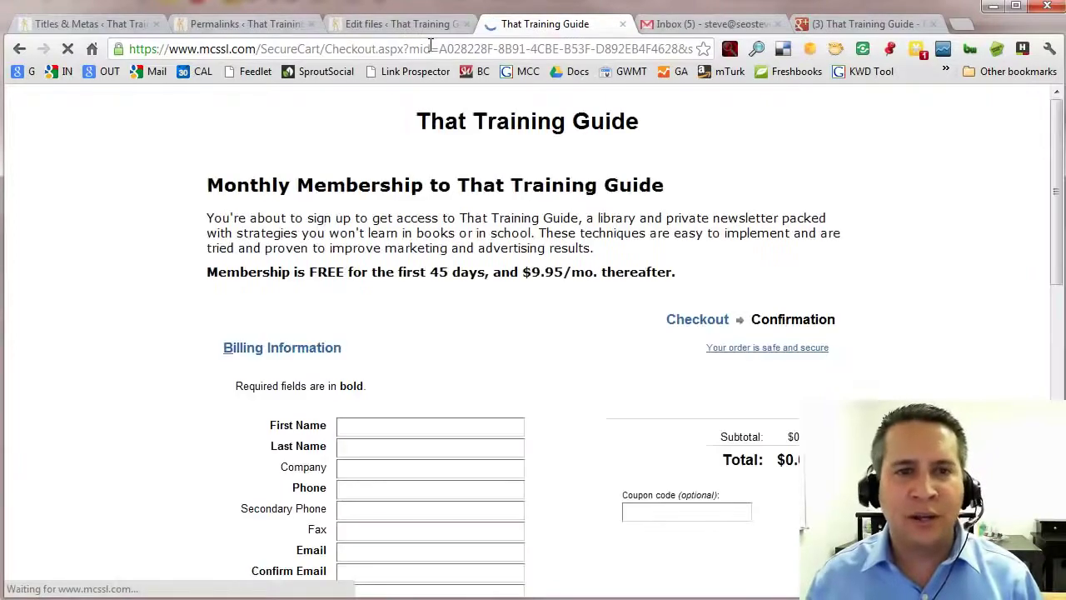
pyautogui.click(249, 50)
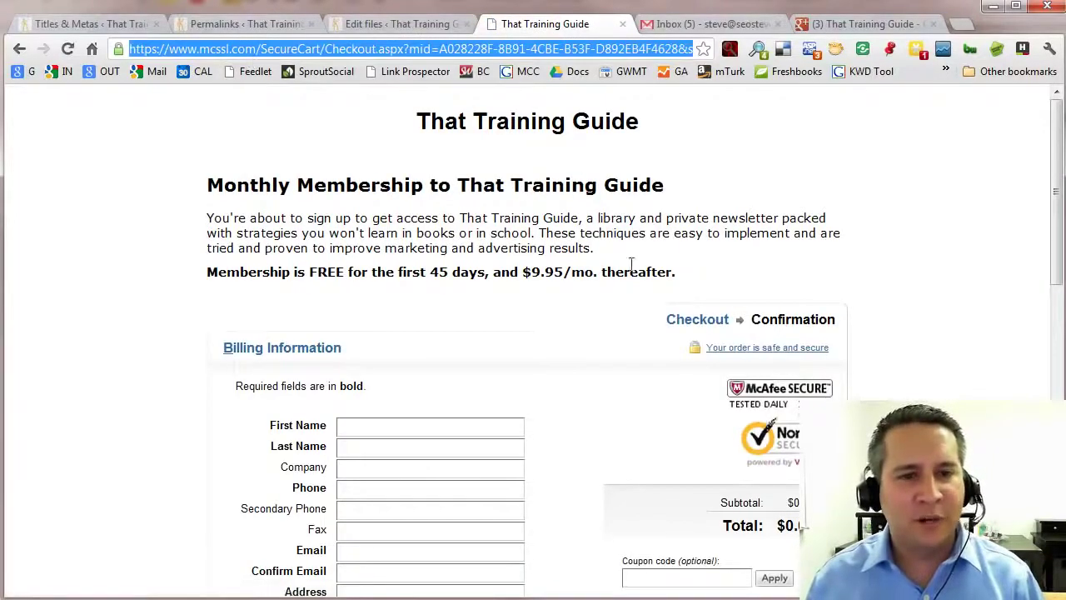
pyautogui.scroll(-5, 618, 308)
pyautogui.scroll(5, 627, 333)
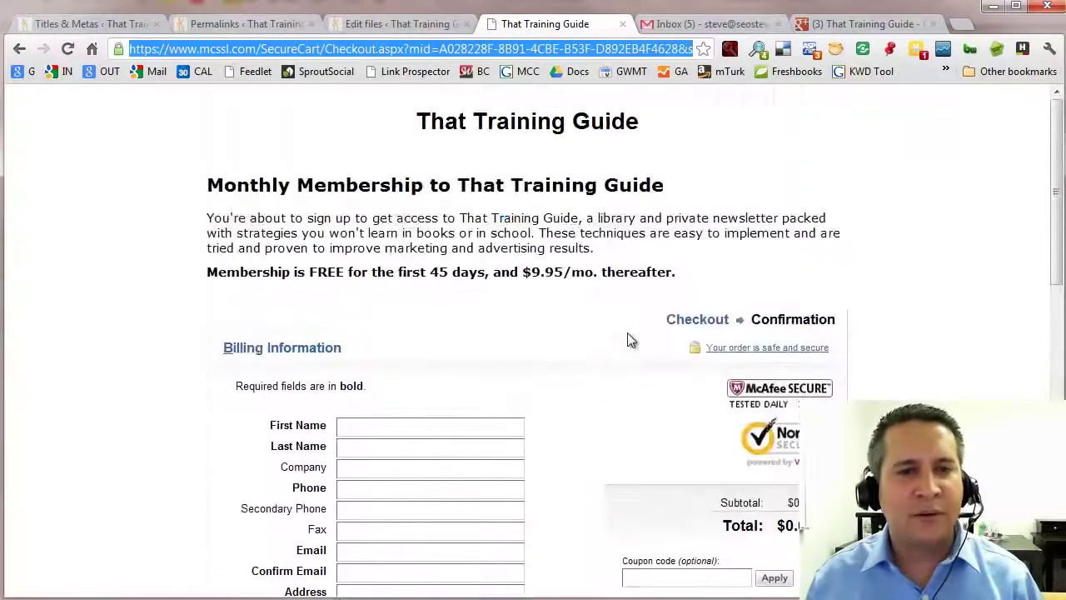
# - Return to the plugin's Edit files page and look over the .htaccess editor and the list of SEO settings pages
pyautogui.click(405, 24)
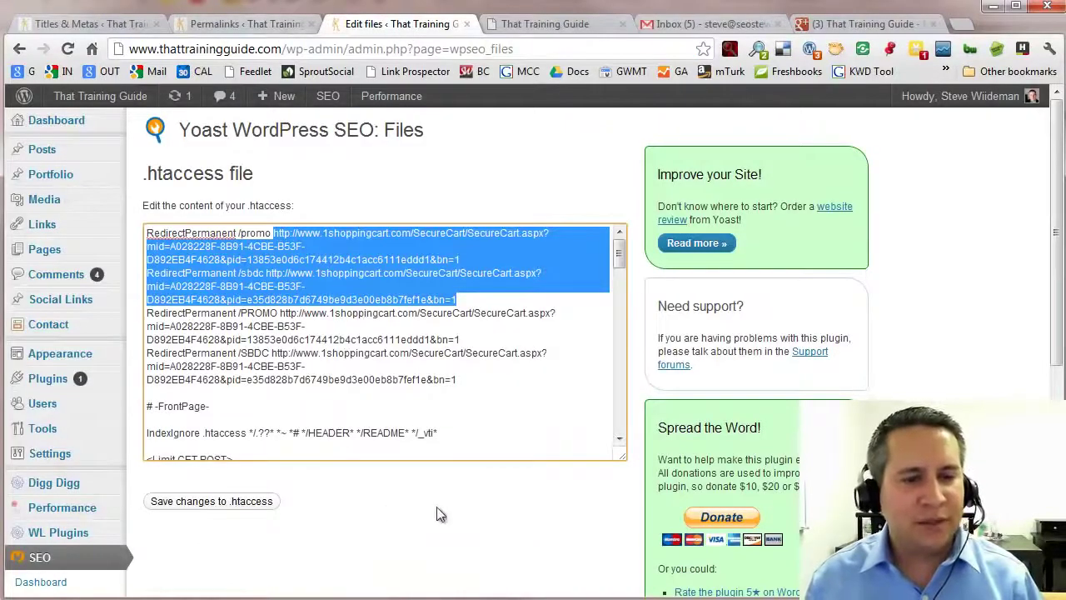
pyautogui.scroll(-3, 441, 495)
pyautogui.scroll(3, 399, 428)
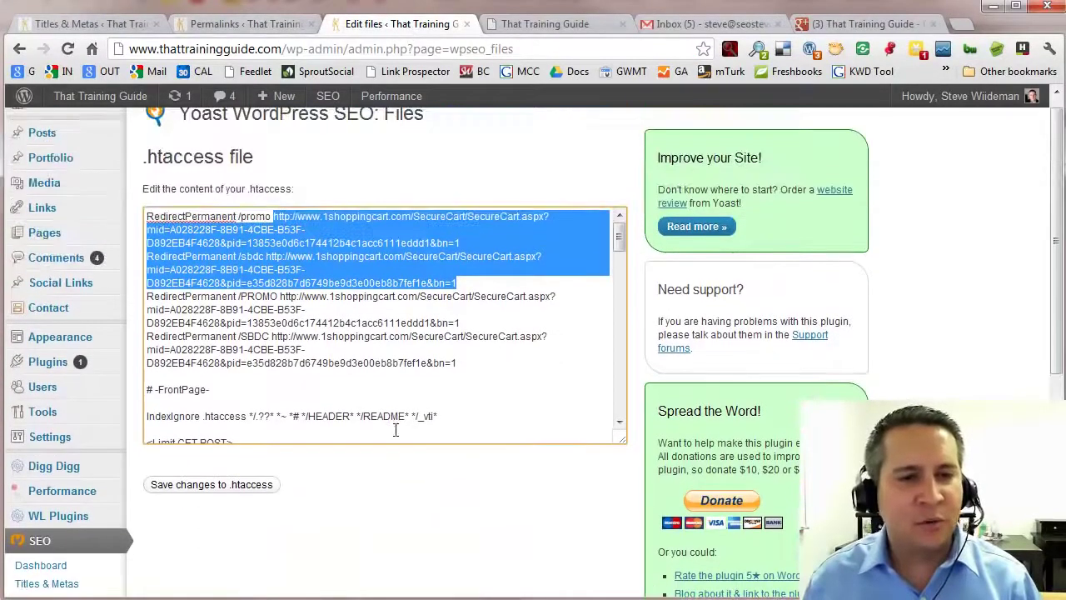
pyautogui.scroll(-2, 388, 462)
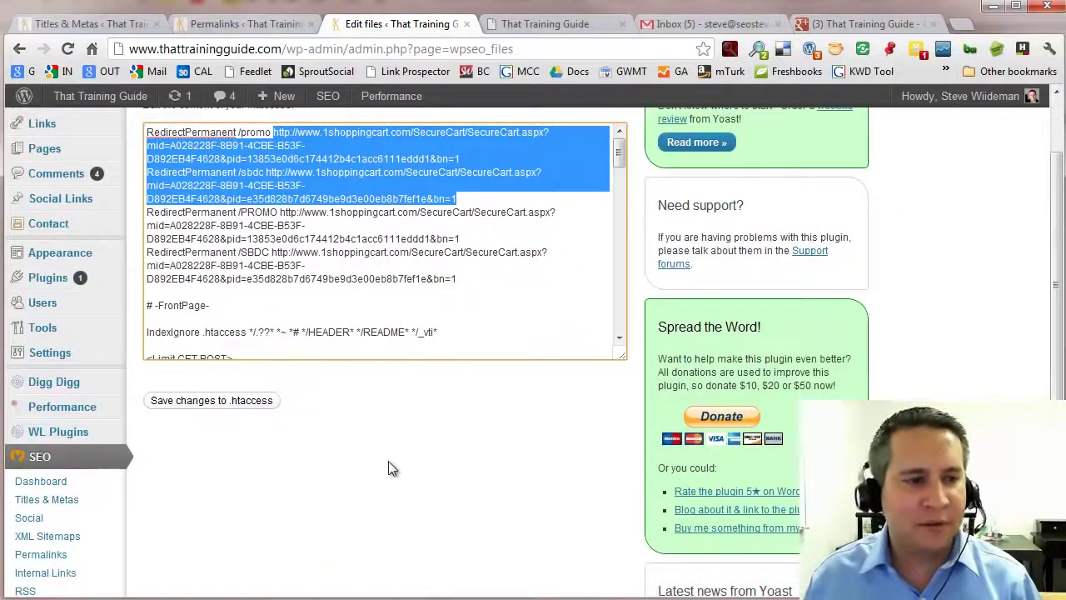
pyautogui.scroll(-3, 384, 450)
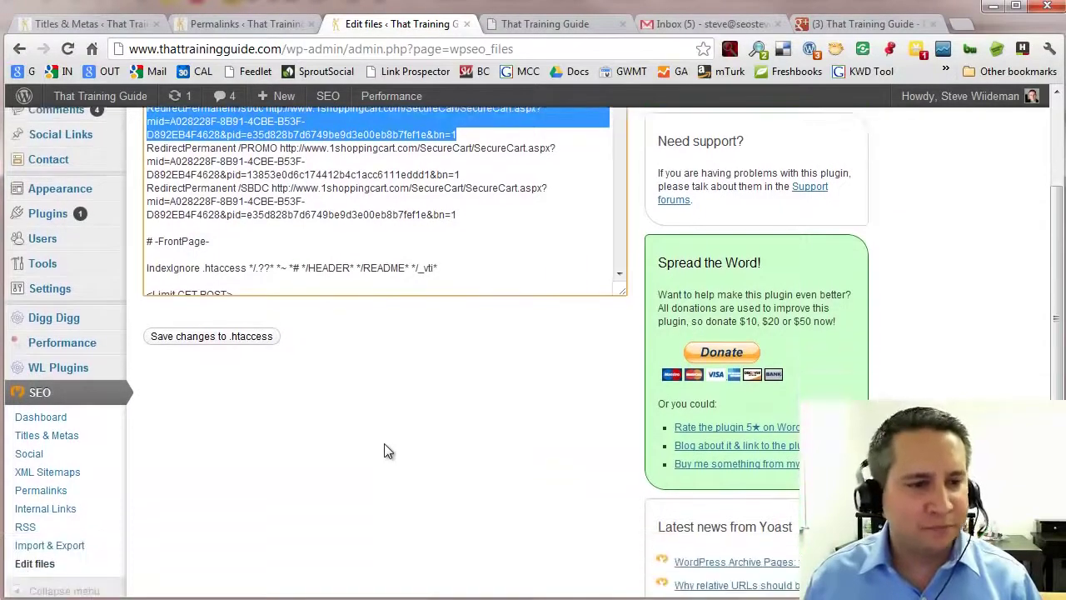
pyautogui.scroll(2, 379, 444)
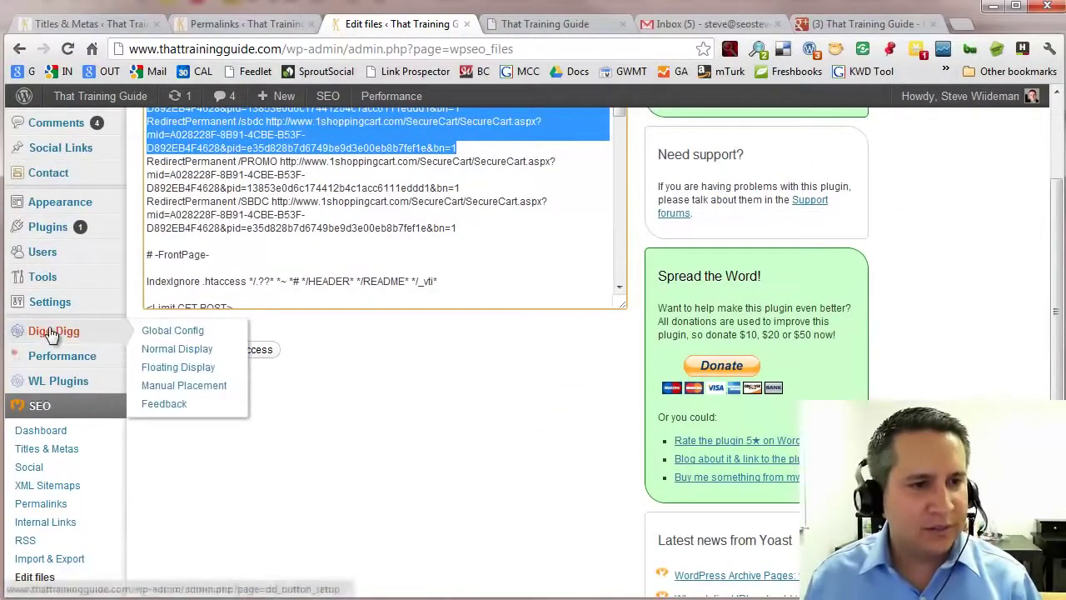
pyautogui.scroll(-3, 488, 456)
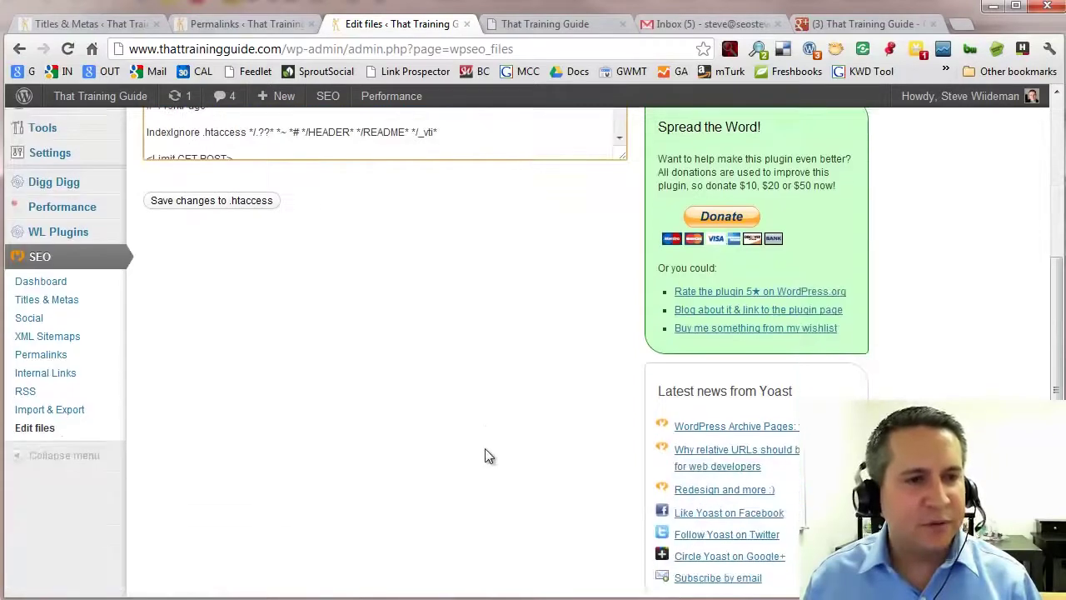
pyautogui.scroll(3, 481, 452)
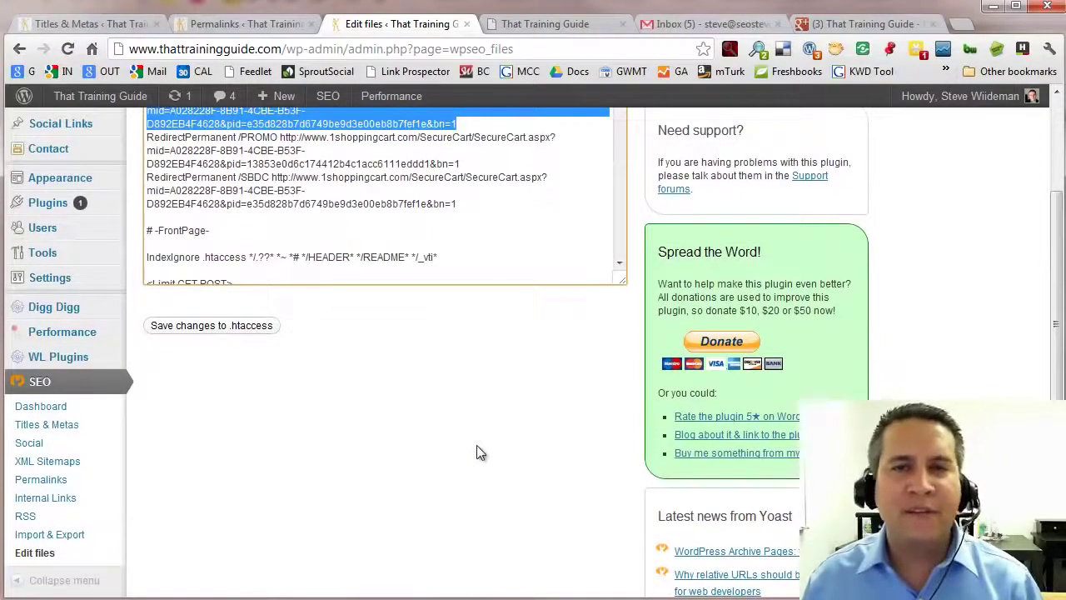